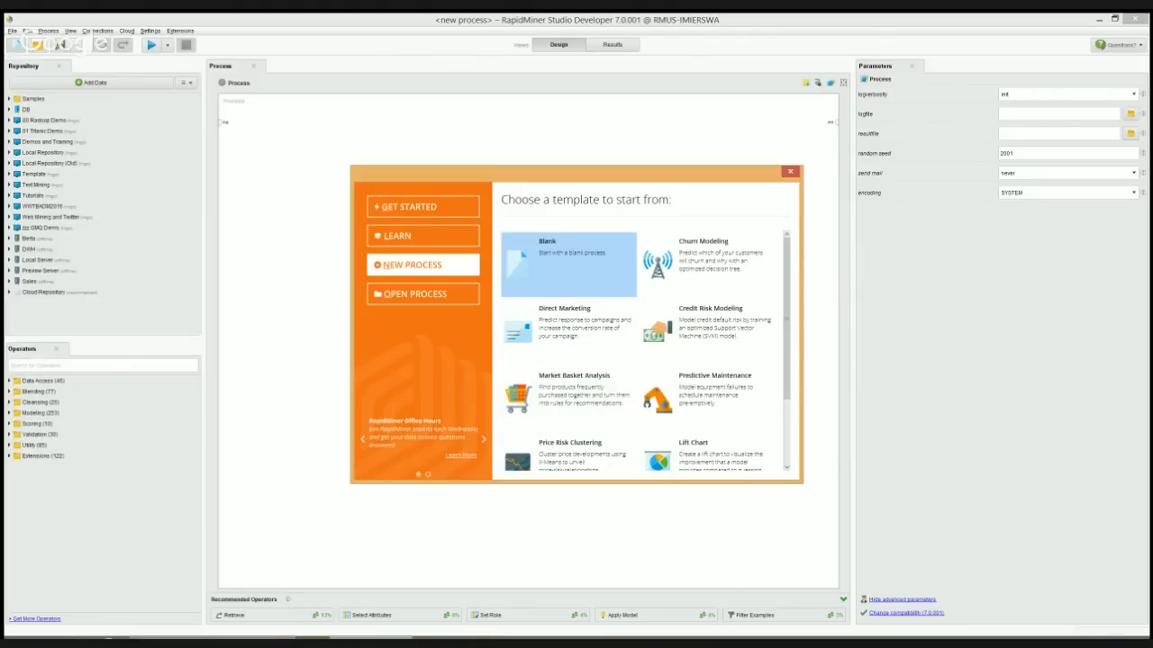
Start a blank process and add the Sonar data set from Demos and Training, connecting its output to the process result
{"action": "left_click", "coordinate": [568, 265]}
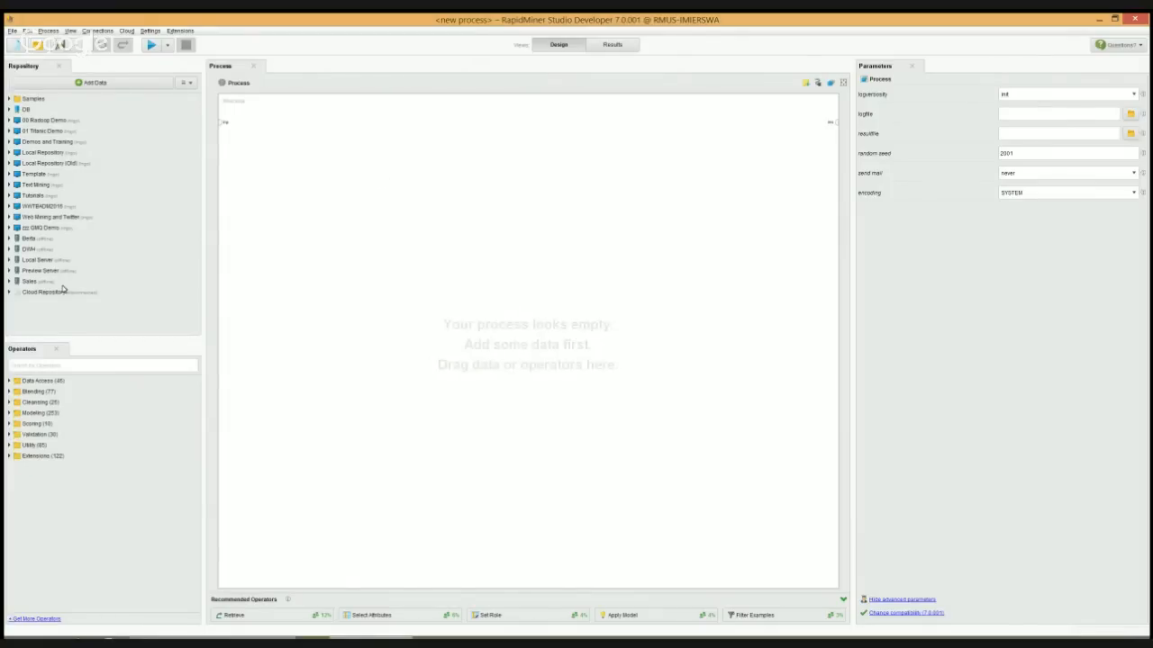
{"action": "left_click", "coordinate": [9, 99]}
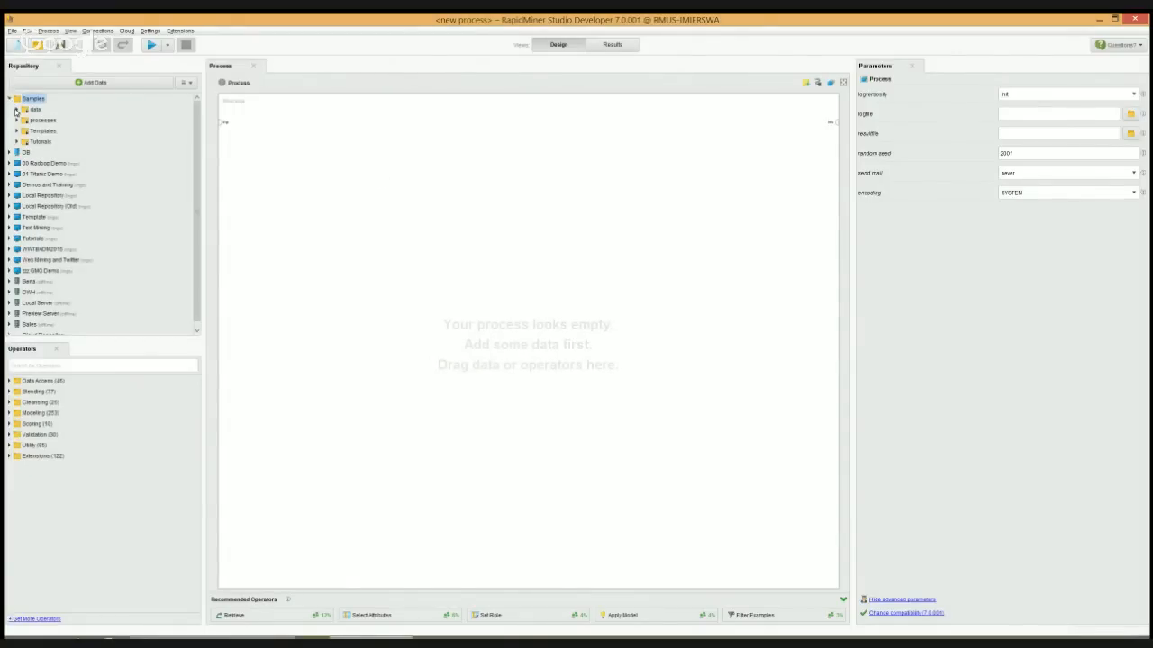
{"action": "left_click", "coordinate": [9, 185]}
{"action": "left_click", "coordinate": [17, 207]}
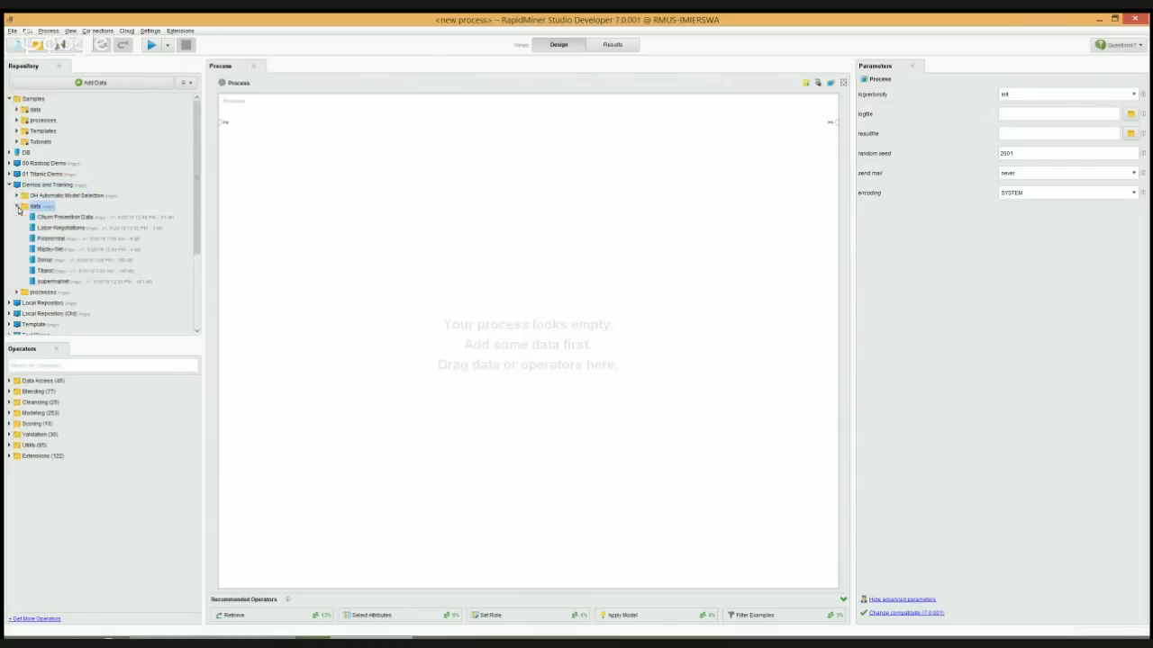
{"action": "mouse_move", "coordinate": [51, 260]}
{"action": "left_mouse_down"}
{"action": "mouse_move", "coordinate": [185, 231]}
{"action": "mouse_move", "coordinate": [303, 135]}
{"action": "mouse_move", "coordinate": [272, 132]}
{"action": "mouse_move", "coordinate": [707, 104]}
{"action": "mouse_move", "coordinate": [860, 115]}
{"action": "mouse_move", "coordinate": [837, 122]}
{"action": "left_mouse_up"}
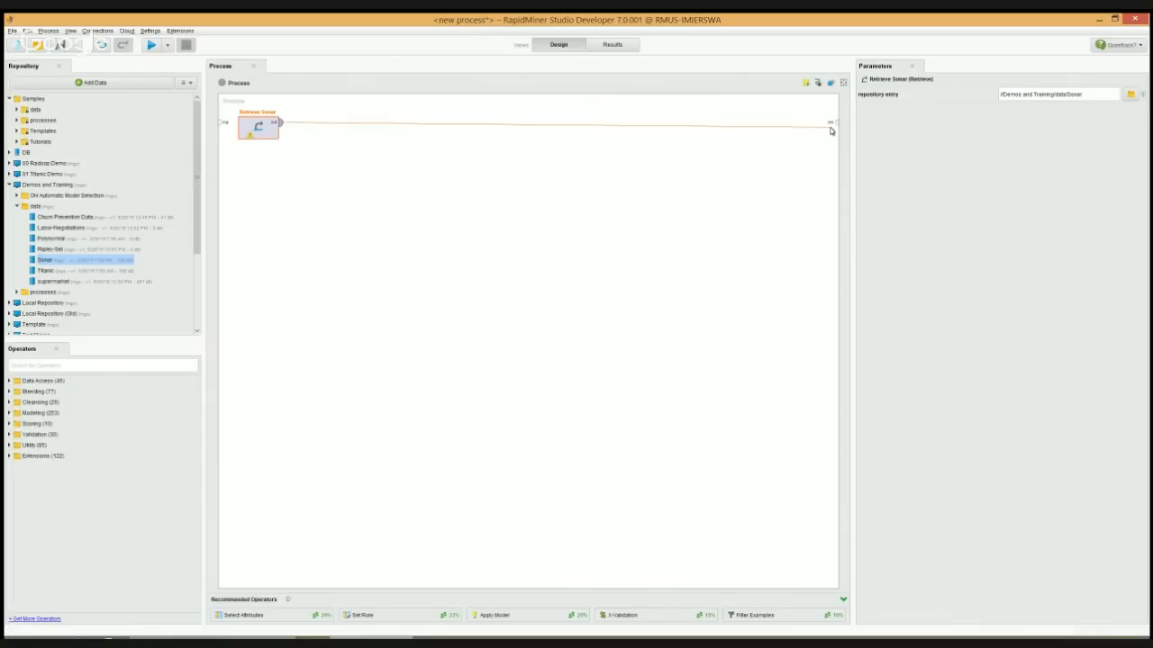
Run the process and examine the Sonar data rows and statistics, expanding the details of attribute_5 and attribute_7
{"action": "left_click", "coordinate": [151, 44]}
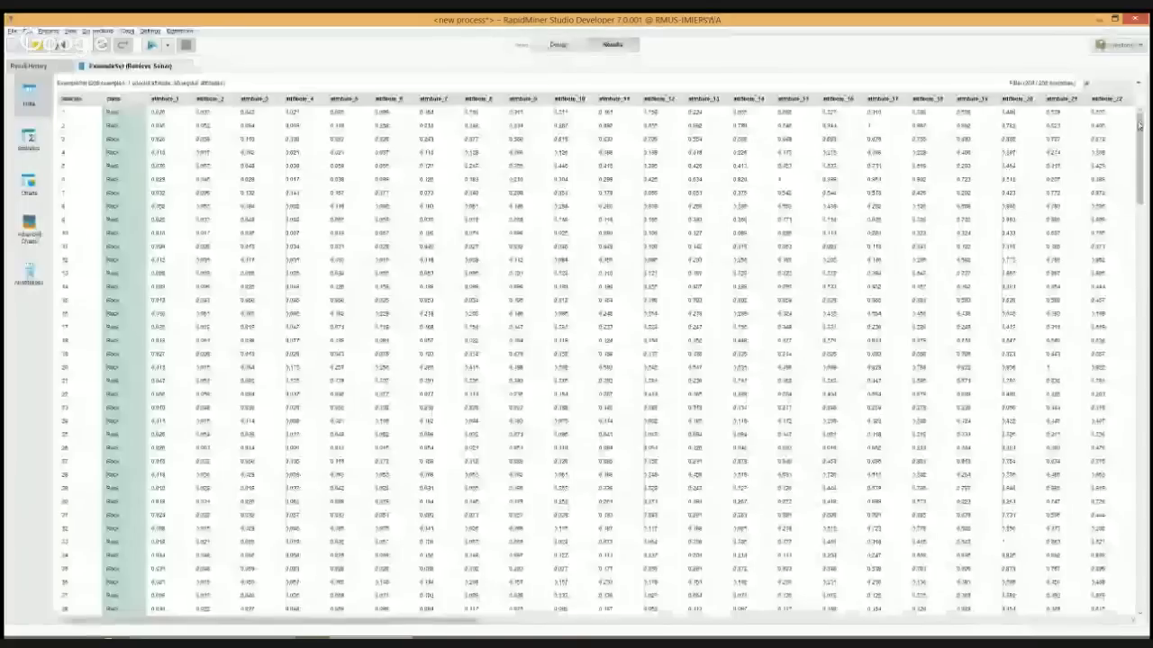
{"action": "mouse_move", "coordinate": [1139, 125]}
{"action": "left_mouse_down"}
{"action": "mouse_move", "coordinate": [1139, 540]}
{"action": "mouse_move", "coordinate": [1138, 136]}
{"action": "left_mouse_up"}
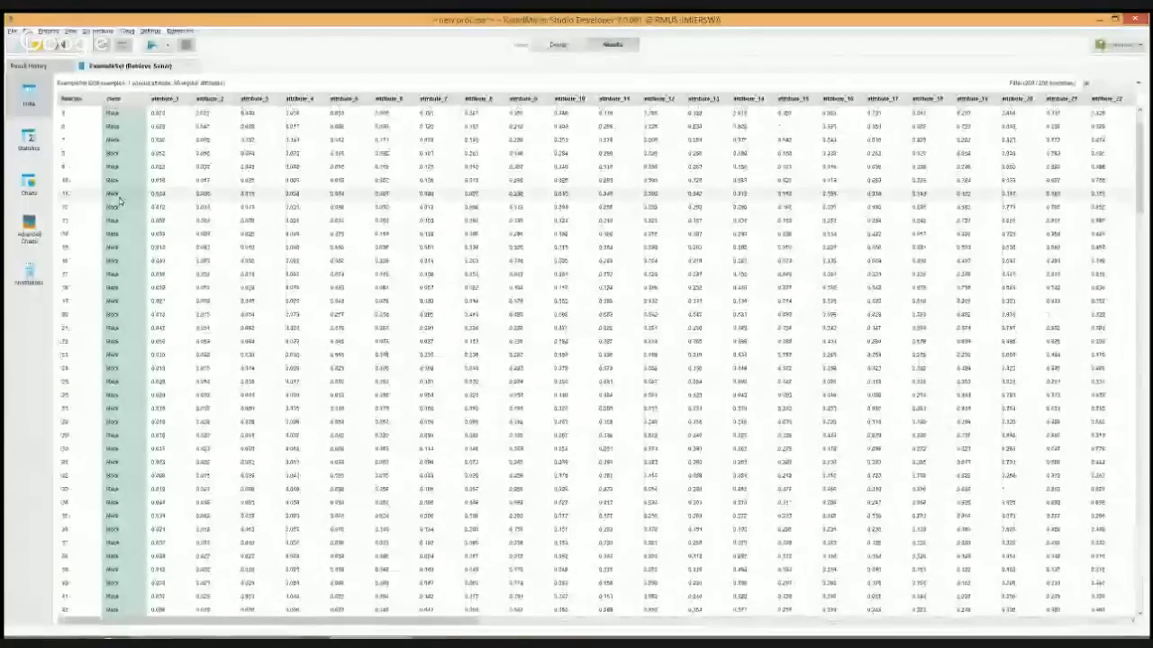
{"action": "left_click", "coordinate": [29, 139]}
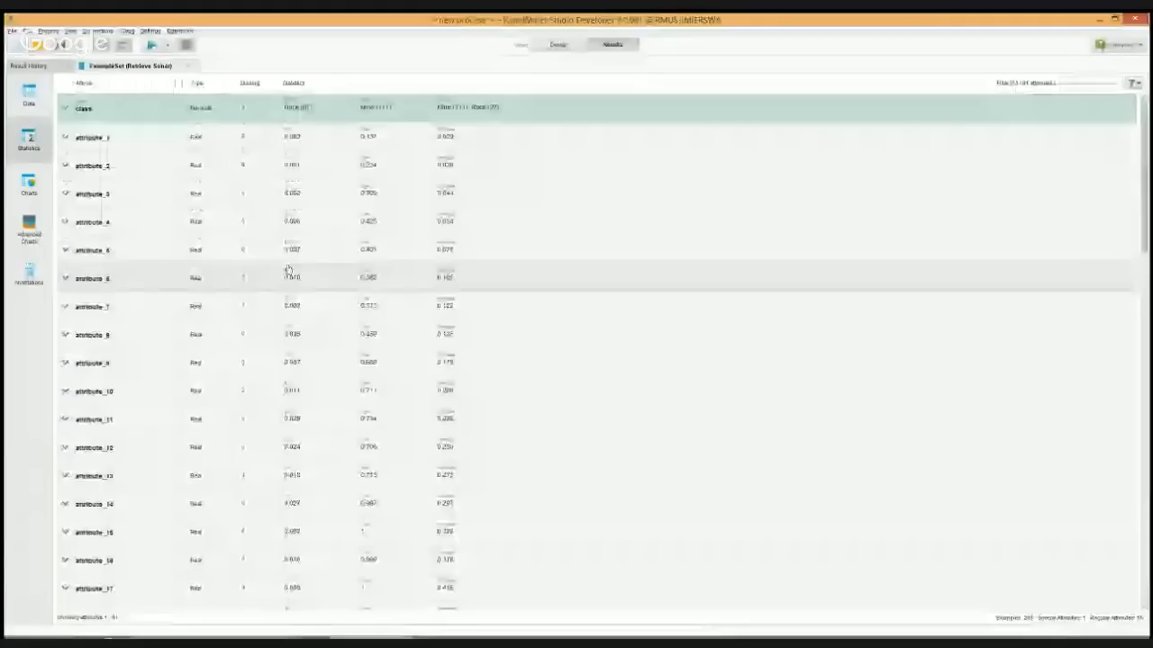
{"action": "left_click", "coordinate": [189, 259]}
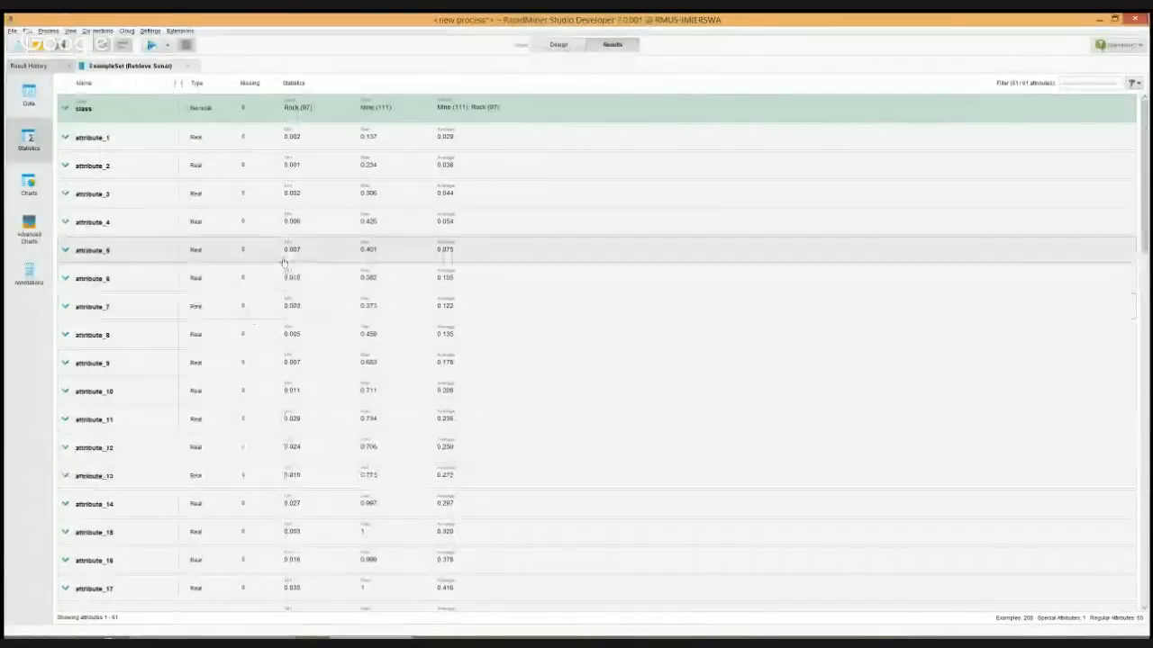
{"action": "left_click", "coordinate": [320, 333]}
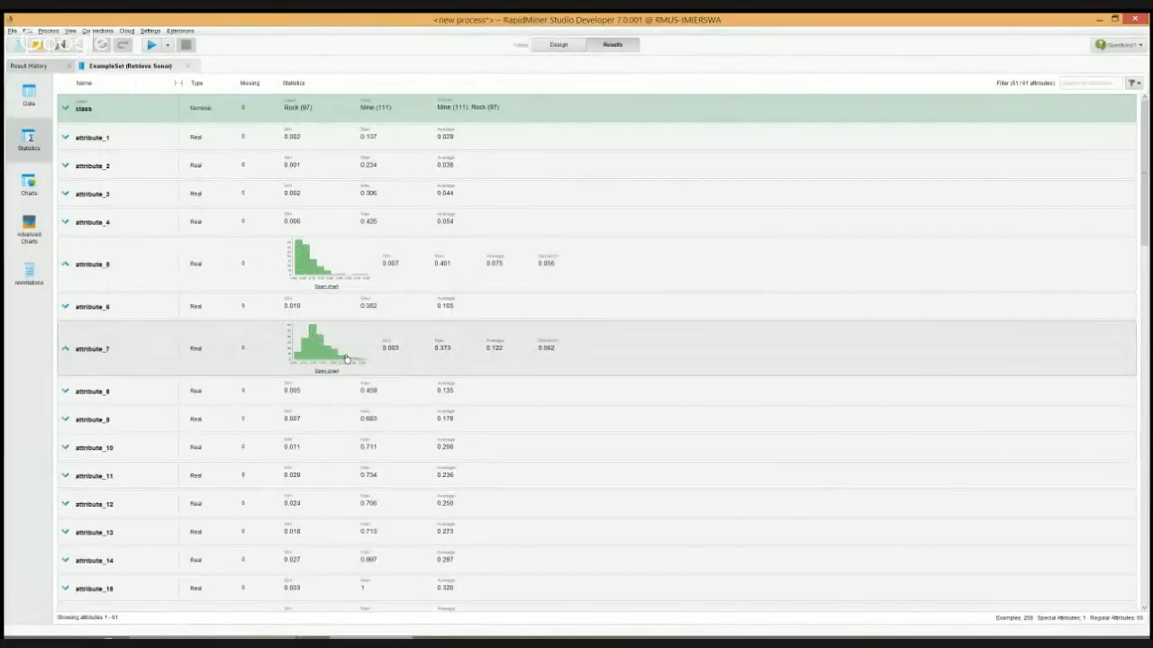
Chart the Sonar data as a Parallel plot and as a Deviation plot, coloured by class
{"action": "left_click", "coordinate": [29, 185]}
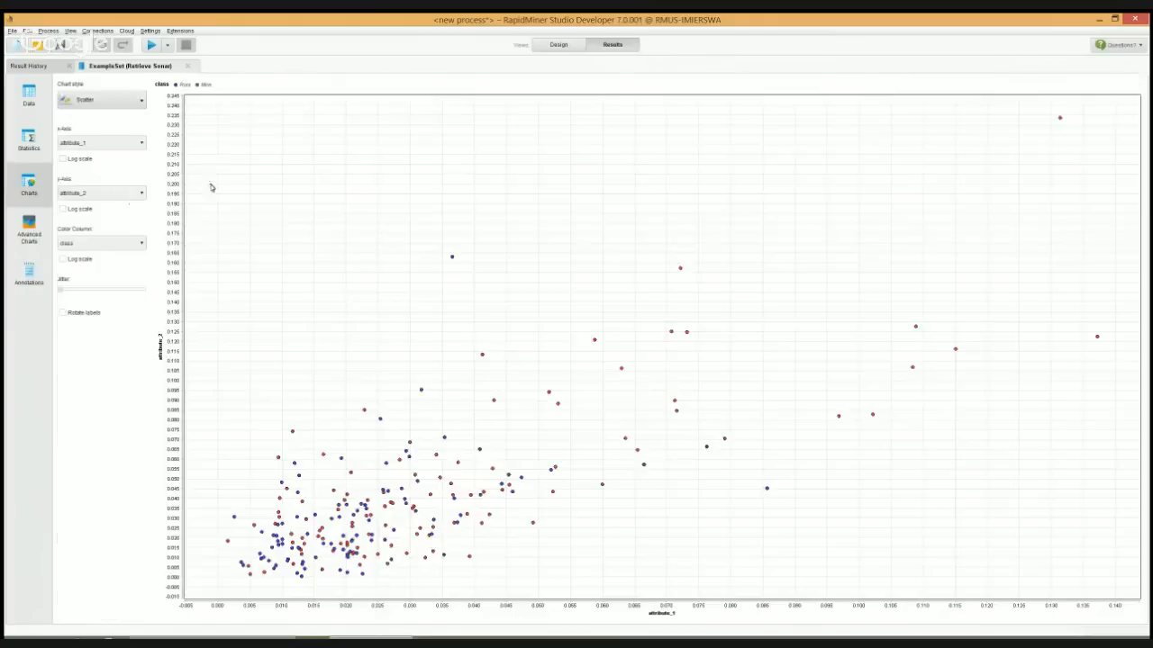
{"action": "left_click", "coordinate": [94, 100]}
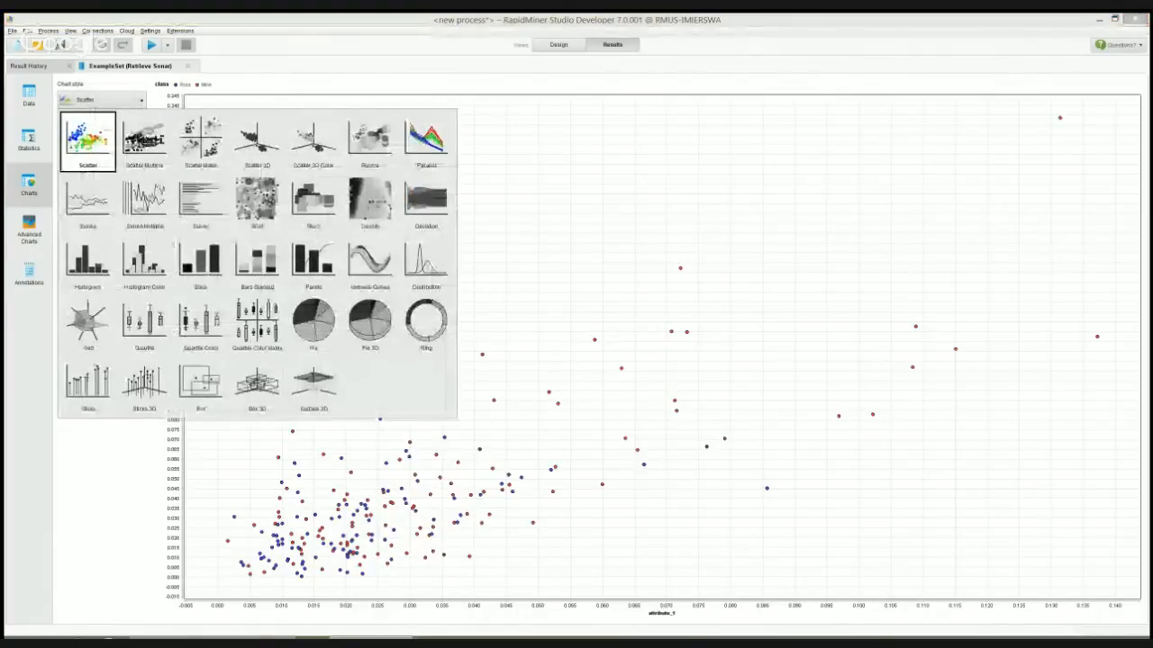
{"action": "key", "text": "Escape"}
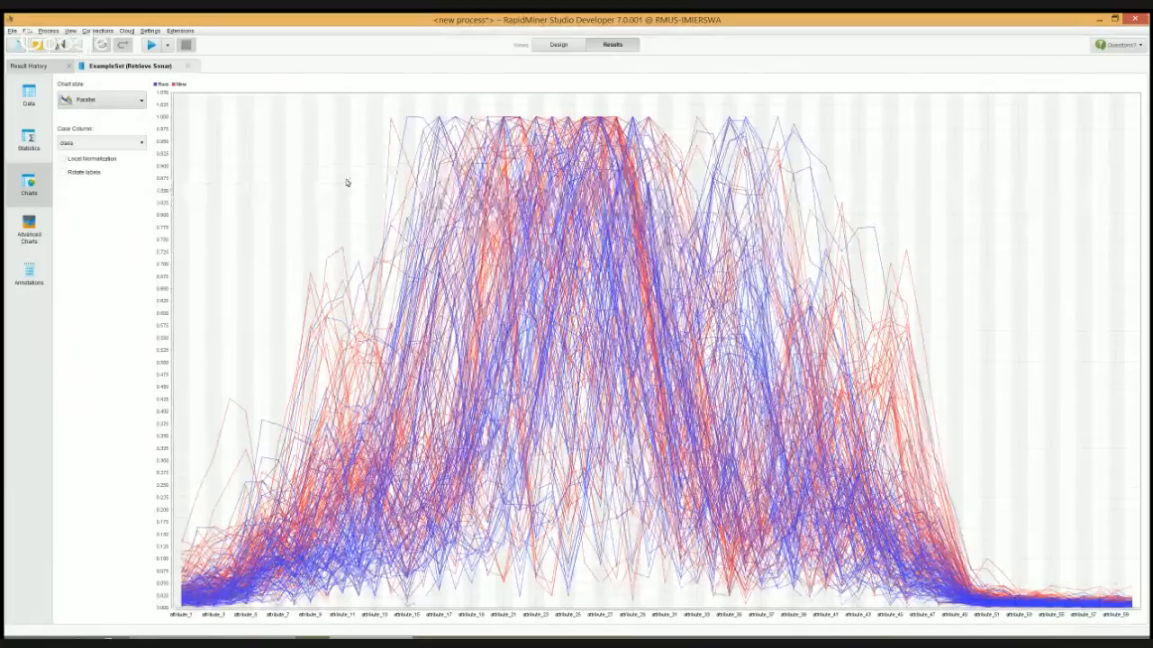
{"action": "left_click", "coordinate": [134, 102]}
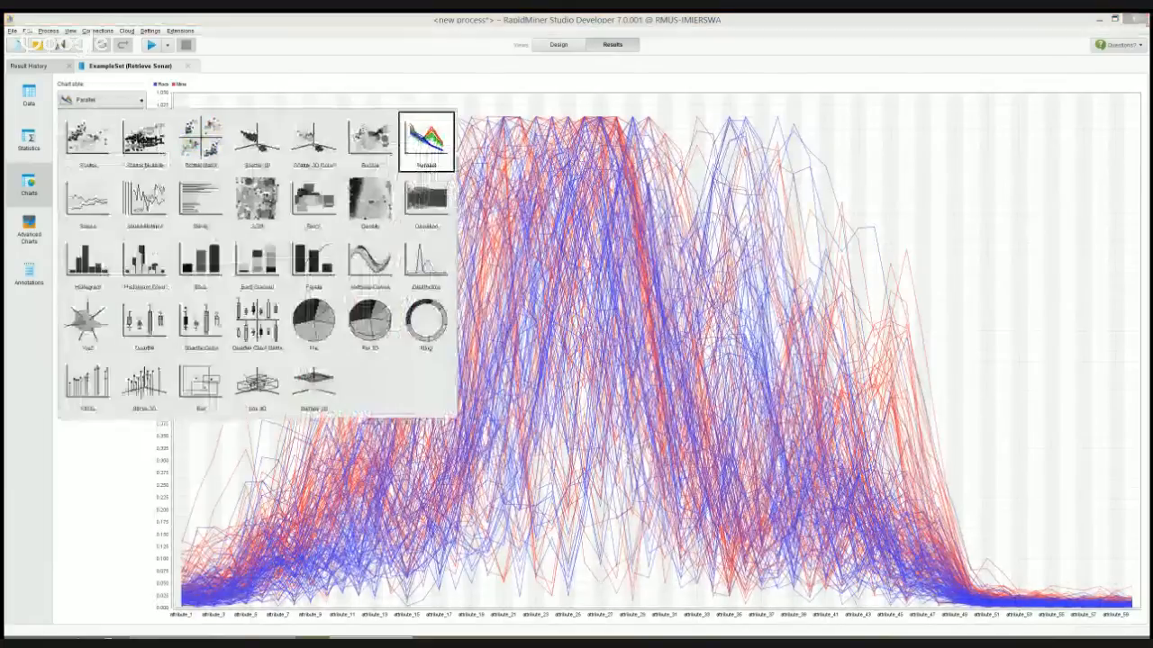
{"action": "left_click", "coordinate": [426, 200]}
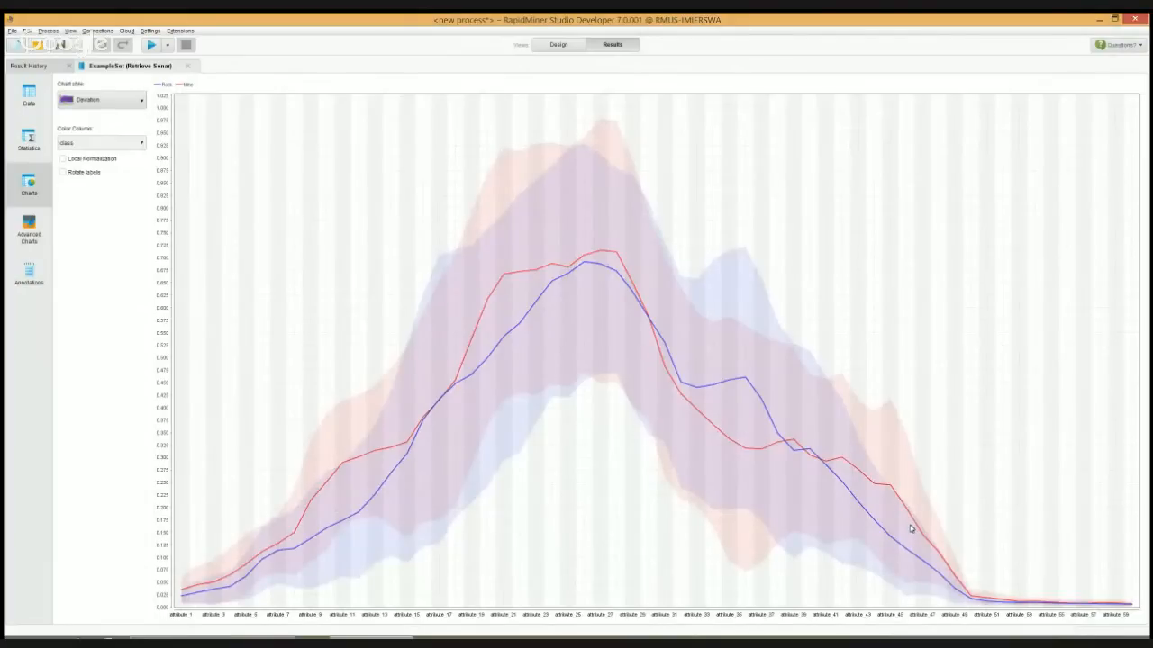
Return to the process design, find the X-Validation operator and insert it after Retrieve Sonar
{"action": "left_click", "coordinate": [558, 45]}
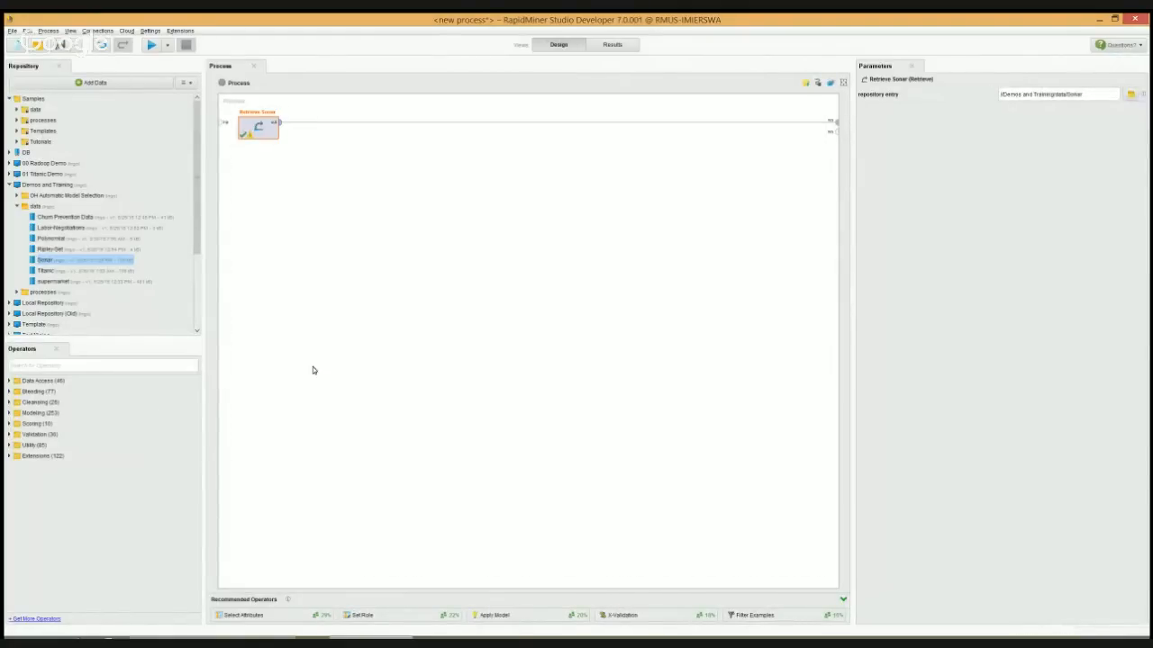
{"action": "left_click", "coordinate": [62, 364]}
{"action": "type", "text": "Cross-Valid"}
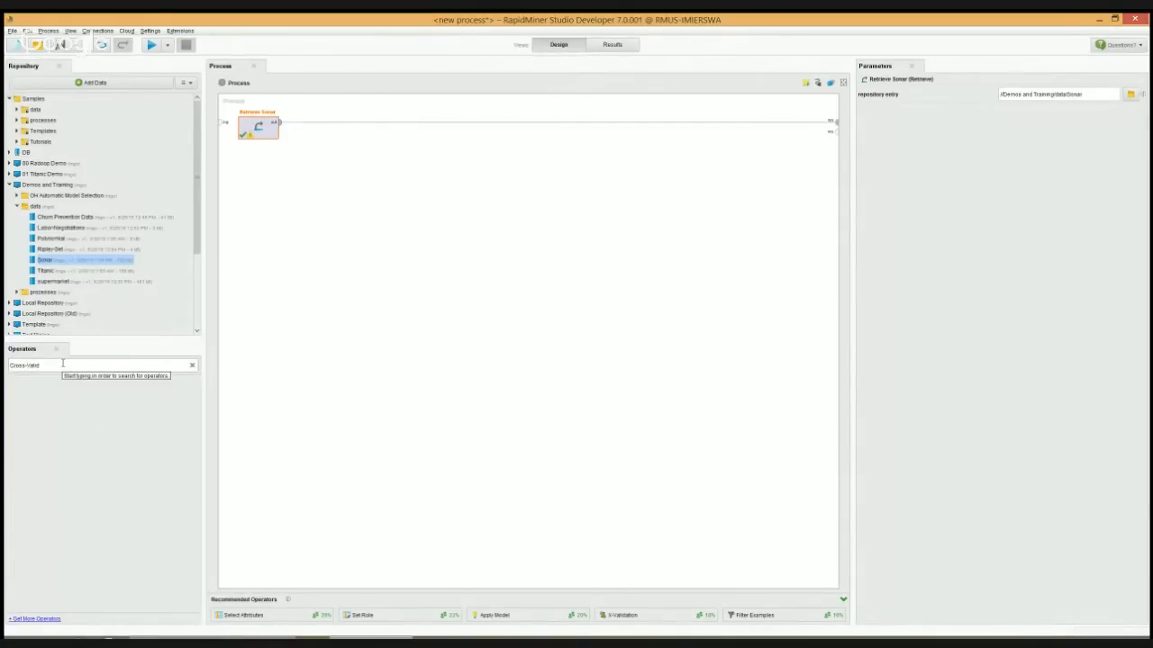
{"action": "key", "text": "BackSpace"}
{"action": "key", "text": "BackSpace"}
{"action": "key", "text": "BackSpace"}
{"action": "key", "text": "BackSpace"}
{"action": "key", "text": "BackSpace"}
{"action": "key", "text": "BackSpace"}
{"action": "key", "text": "BackSpace"}
{"action": "key", "text": "BackSpace"}
{"action": "key", "text": "BackSpace"}
{"action": "key", "text": "BackSpace"}
{"action": "key", "text": "BackSpace"}
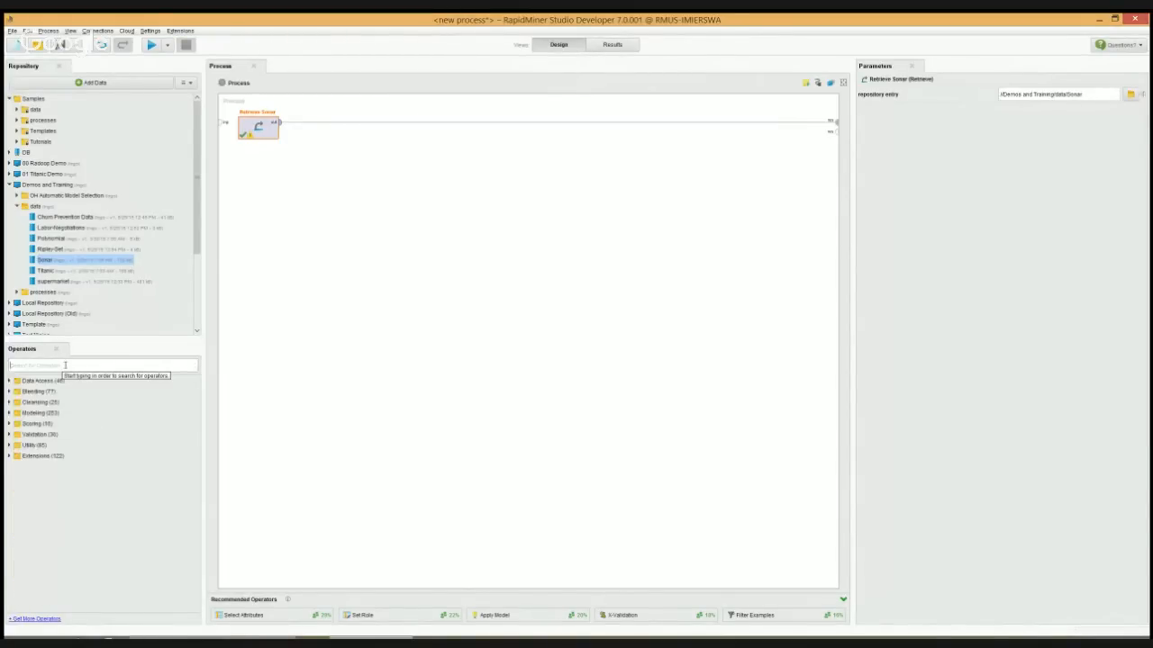
{"action": "type", "text": "x-v"}
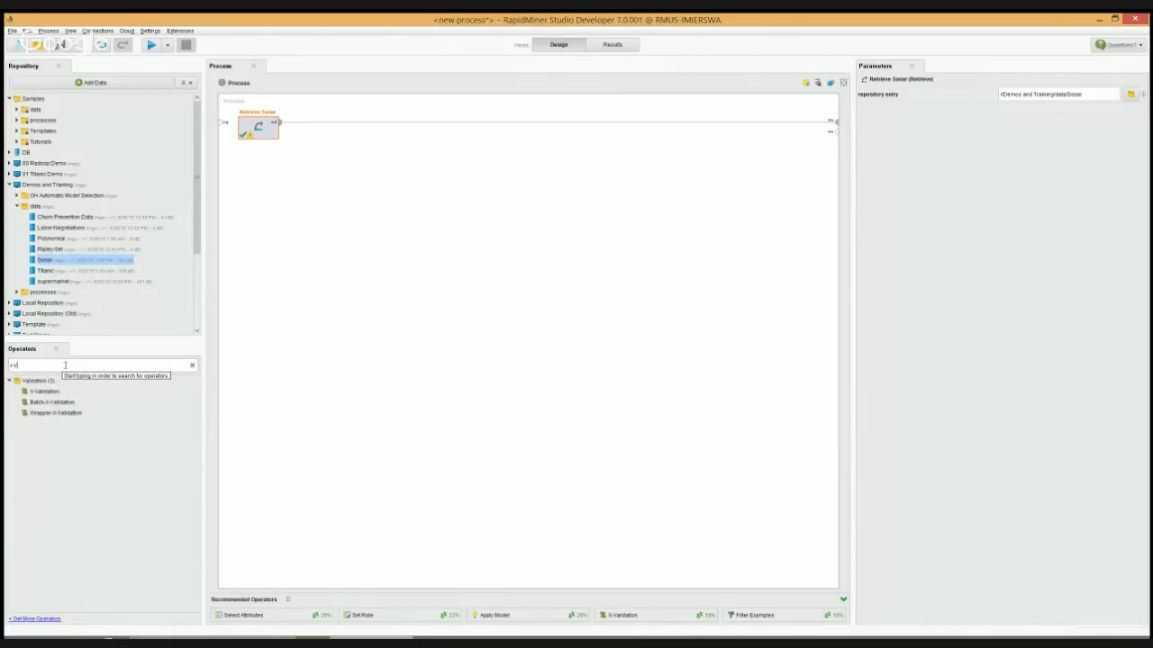
{"action": "left_click_drag", "start_coordinate": [43, 392], "coordinate": [337, 155]}
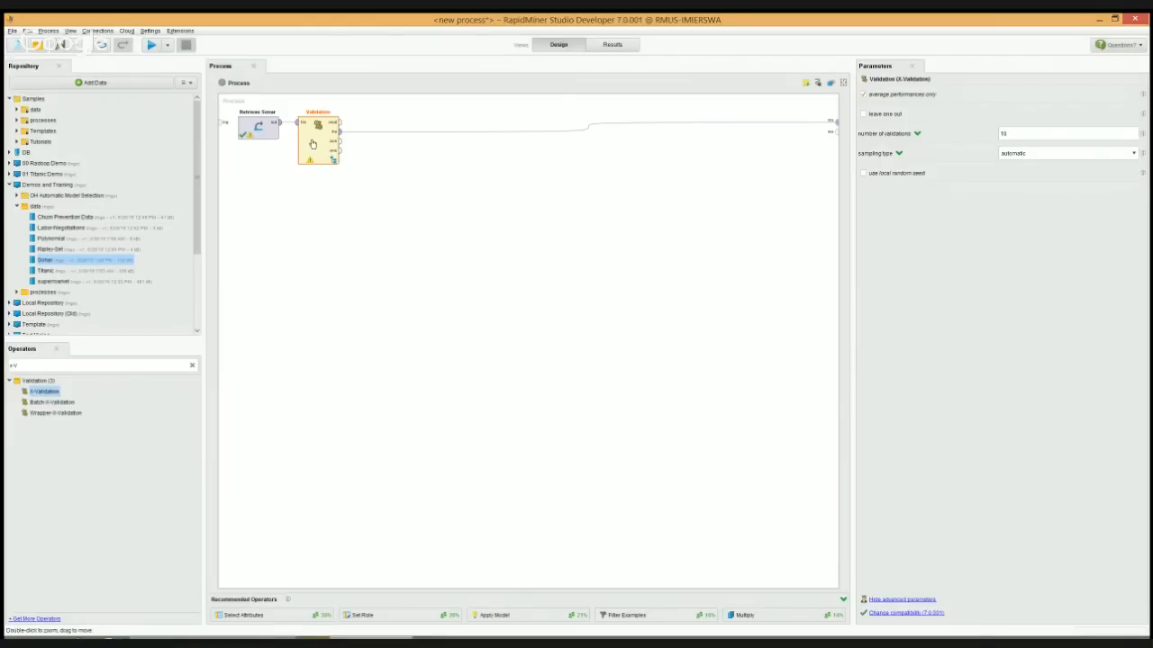
Open the Validation subprocess and add a connected Decision Tree operator to its training side
{"action": "double_click", "coordinate": [311, 144]}
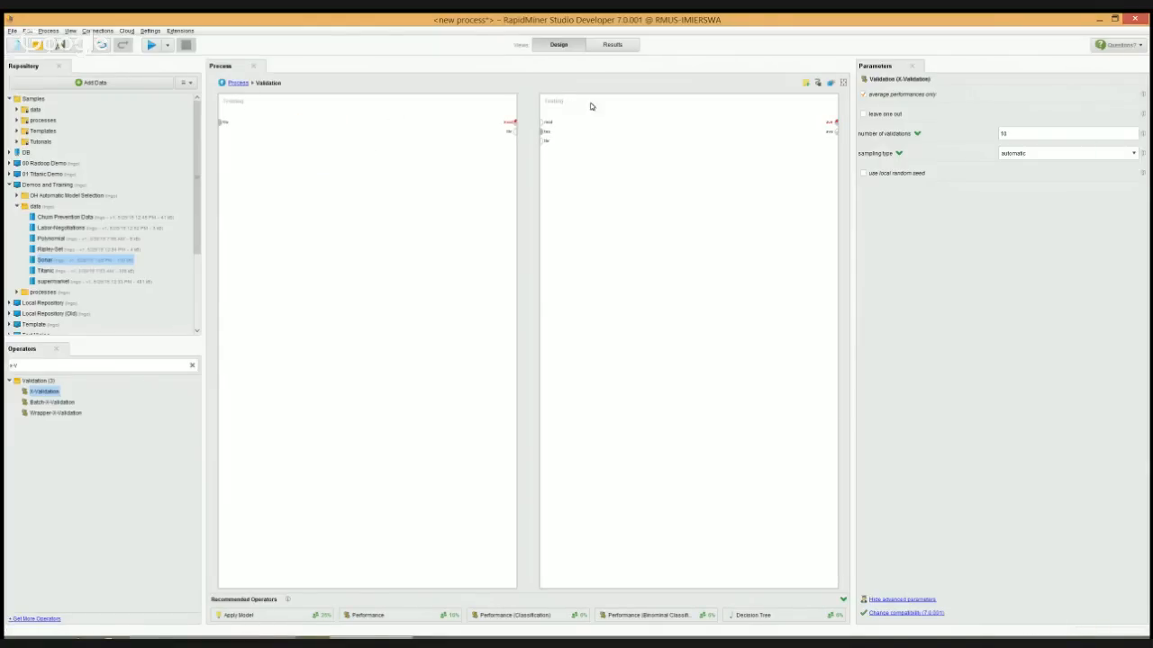
{"action": "left_click", "coordinate": [28, 364]}
{"action": "type", "text": "Decis"}
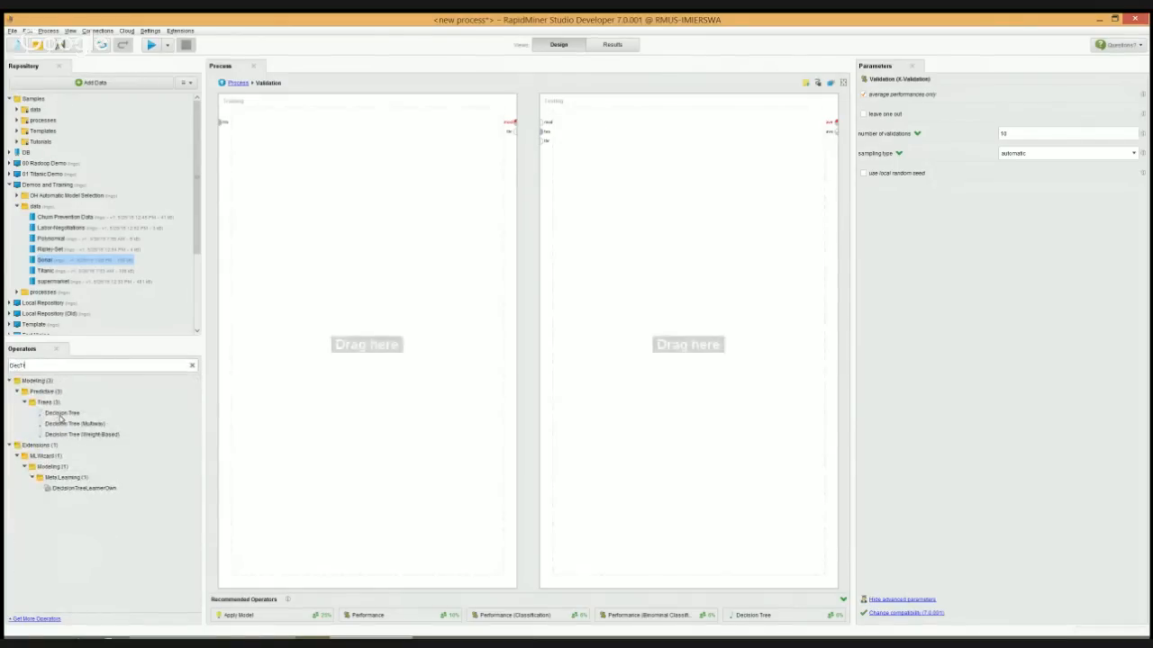
{"action": "left_click_drag", "start_coordinate": [59, 414], "coordinate": [278, 137]}
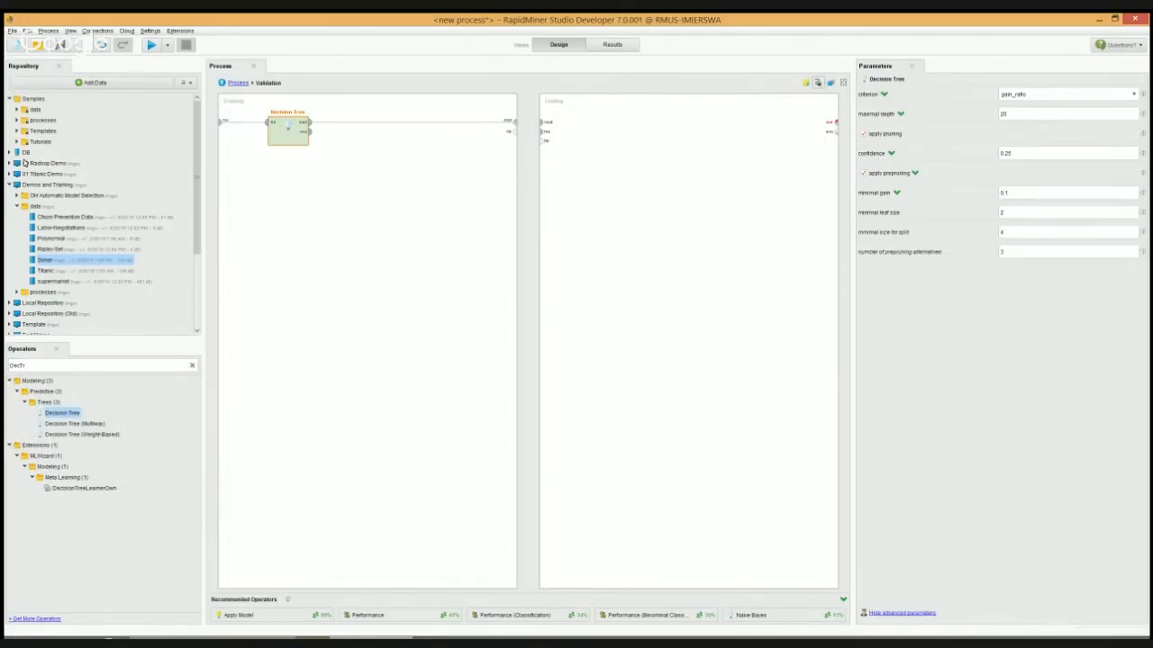
Add an Apply Model operator to the testing side of the Validation
{"action": "left_click", "coordinate": [56, 367]}
{"action": "type", "text": "ApplyM"}
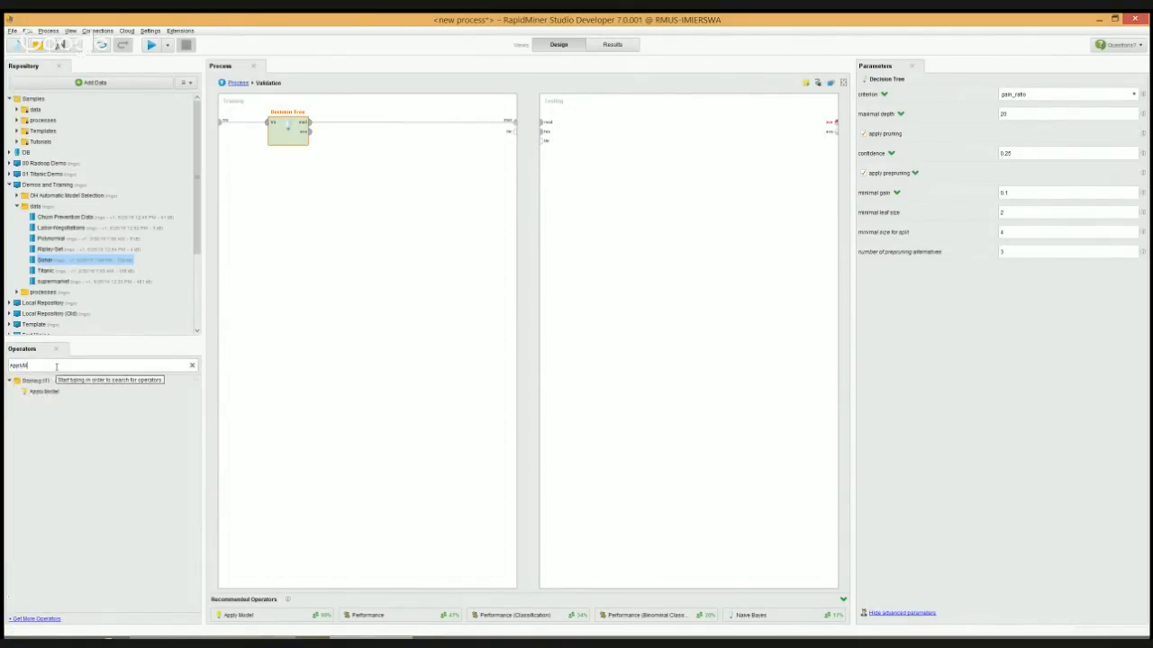
{"action": "left_click_drag", "start_coordinate": [55, 394], "coordinate": [608, 126]}
Add a Performance operator after Apply Model and auto-connect the operators on the testing side
{"action": "left_click", "coordinate": [27, 364]}
{"action": "type", "text": "P"}
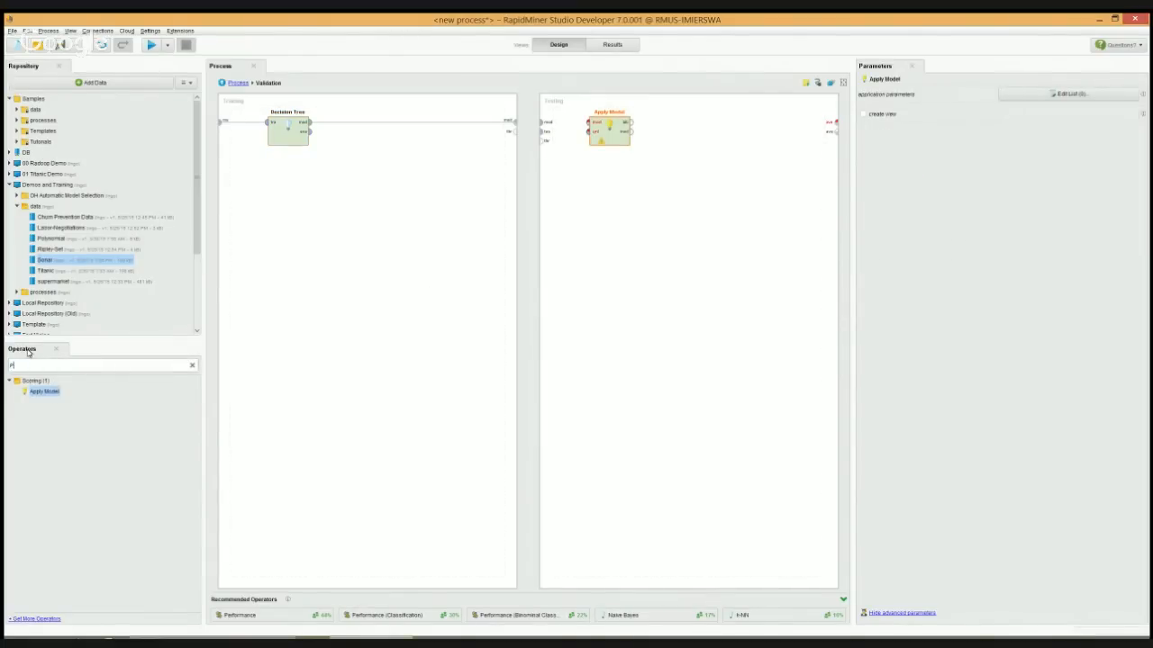
{"action": "type", "text": "erfo"}
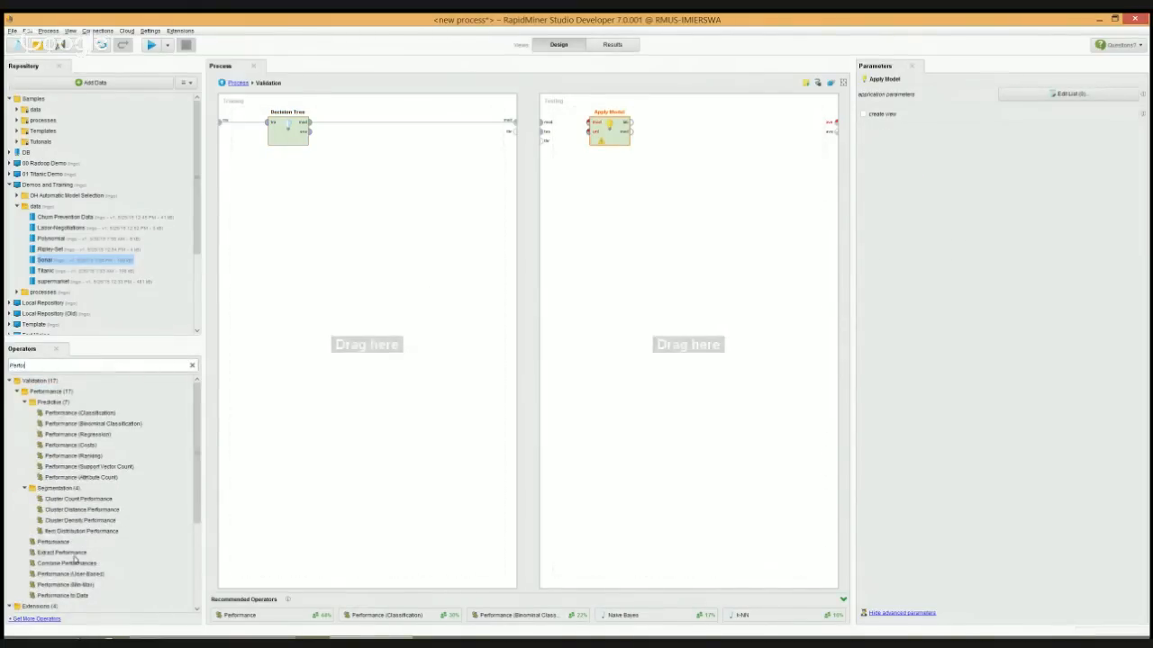
{"action": "type", "text": "r"}
{"action": "left_click_drag", "start_coordinate": [53, 541], "coordinate": [693, 128]}
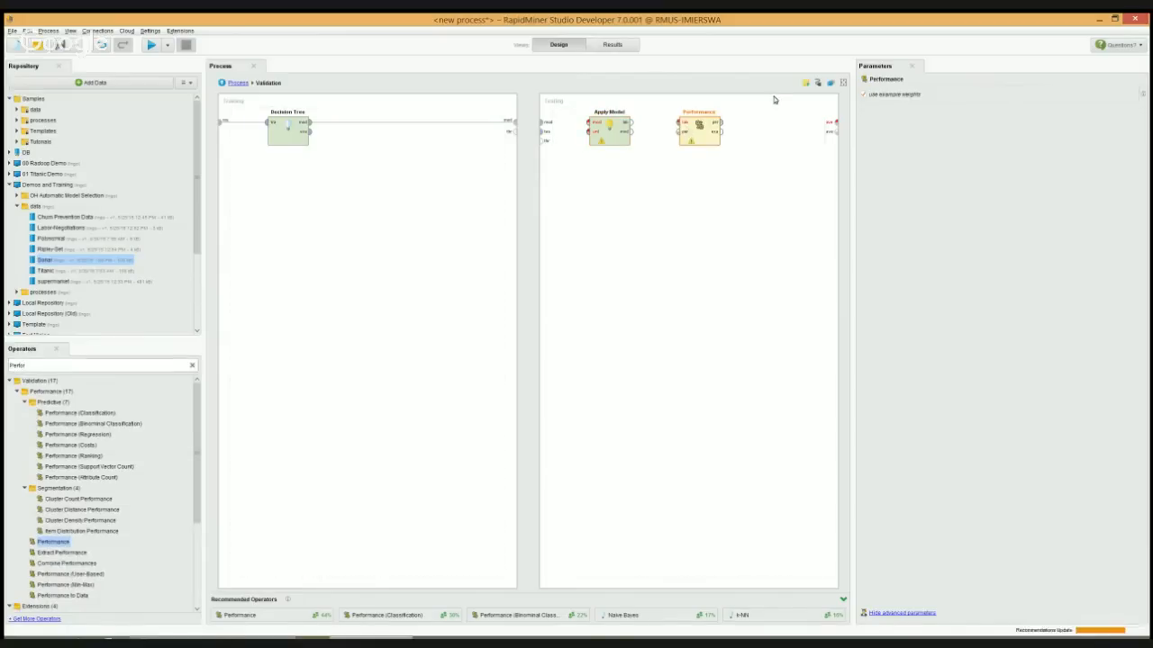
{"action": "left_click", "coordinate": [819, 83]}
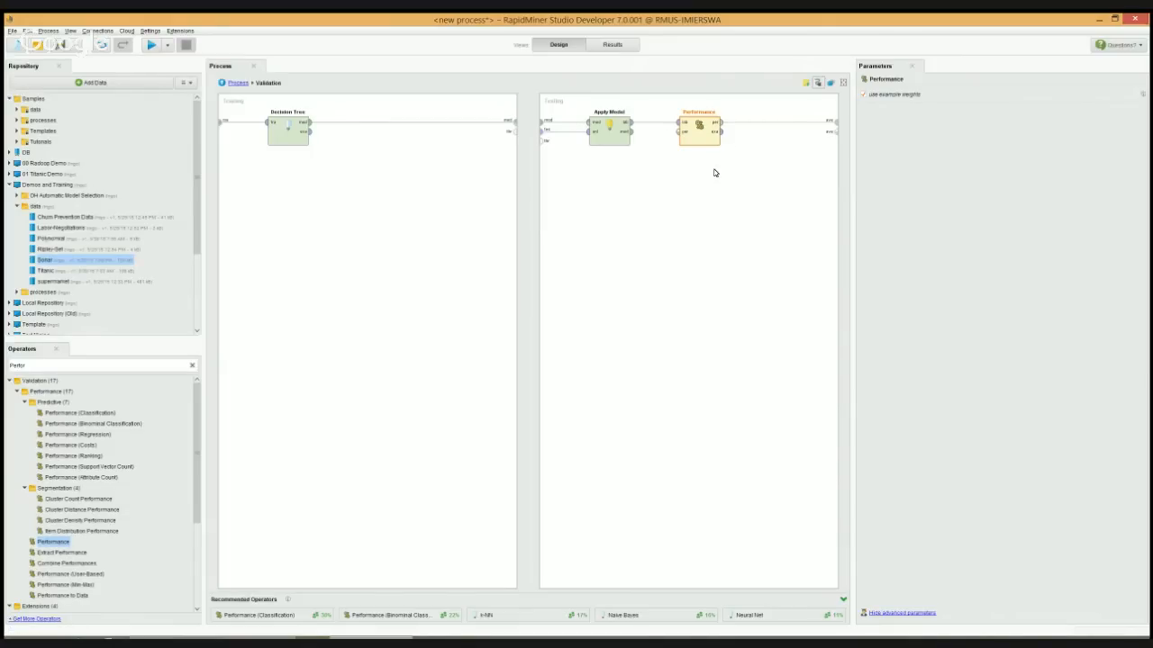
Go back to the main process and connect the Validation's averaged performance and model outputs to the process results
{"action": "left_click", "coordinate": [235, 86]}
{"action": "mouse_move", "coordinate": [341, 142]}
{"action": "left_mouse_down"}
{"action": "mouse_move", "coordinate": [755, 106]}
{"action": "mouse_move", "coordinate": [835, 123]}
{"action": "left_mouse_up"}
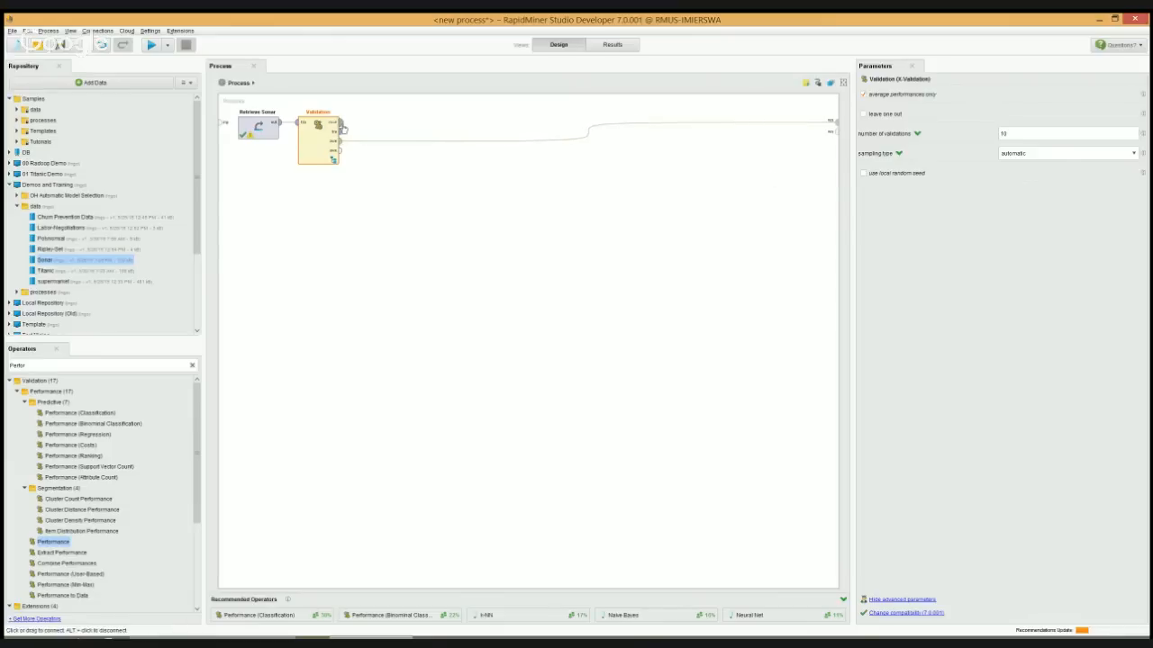
{"action": "left_click_drag", "start_coordinate": [343, 130], "coordinate": [833, 130]}
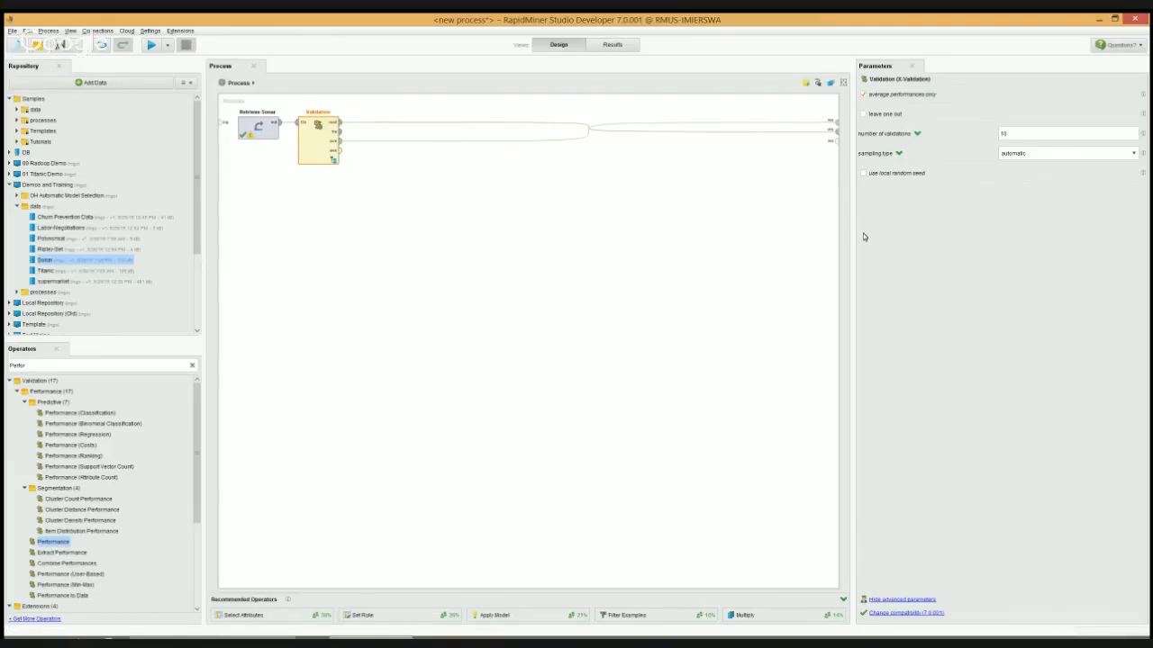
Run the process and examine the resulting decision tree and the performance vector's accuracy table
{"action": "left_click", "coordinate": [153, 45]}
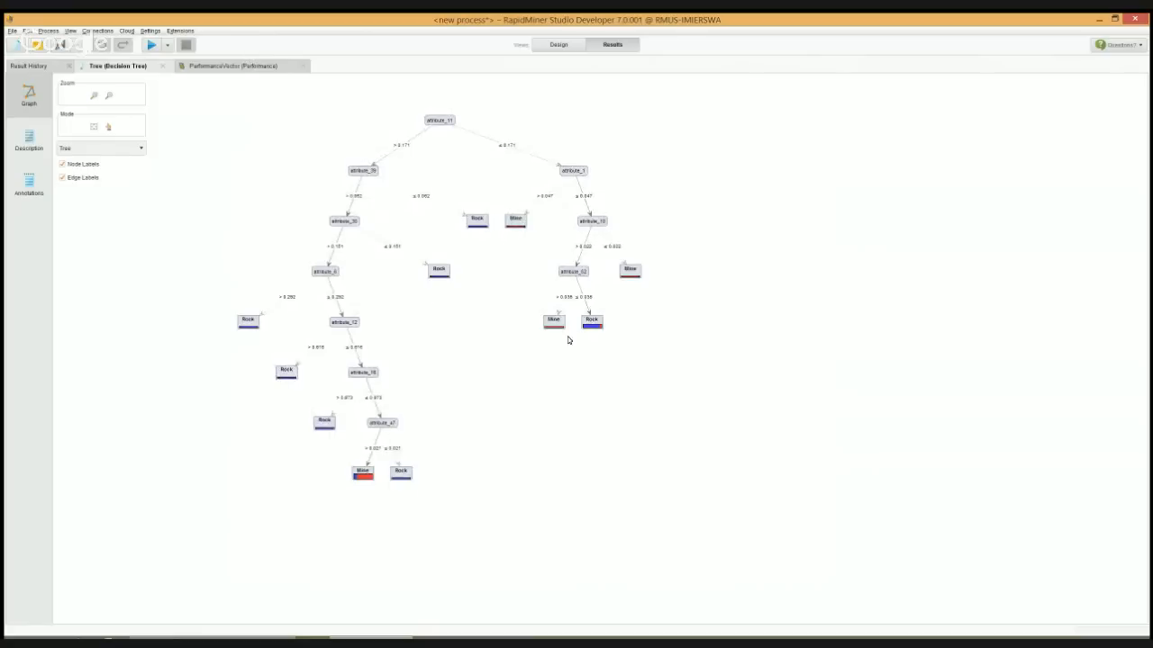
{"action": "left_click", "coordinate": [268, 68]}
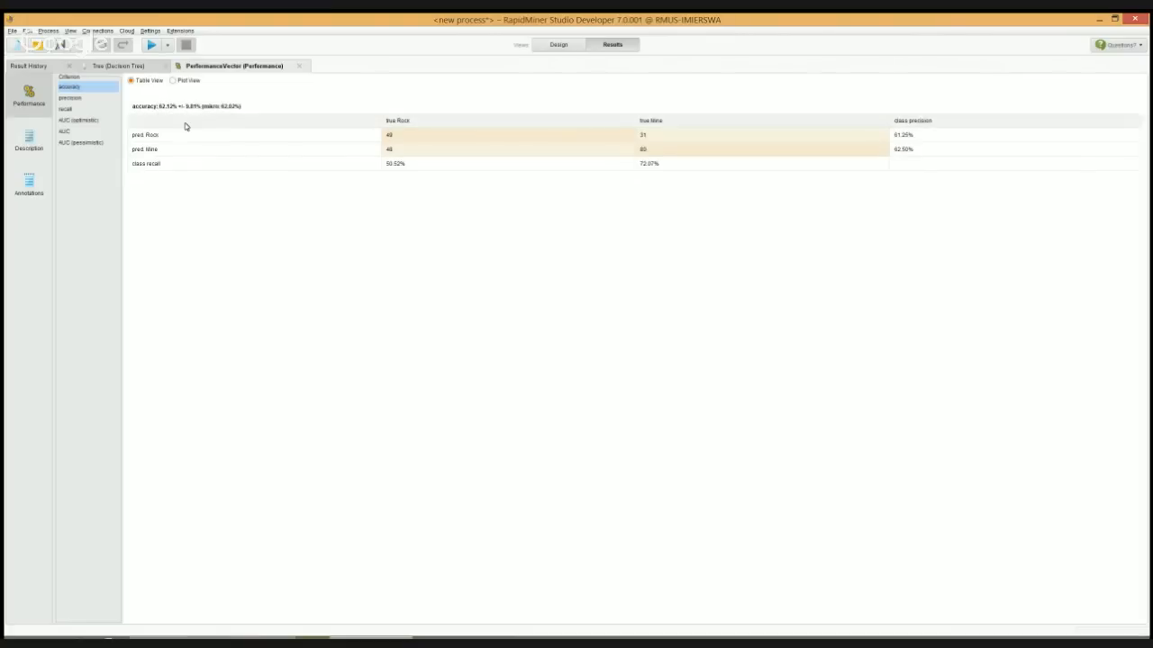
Replace the Decision Tree on the Validation's training side with an auto-connected Naive Bayes operator and run the process
{"action": "left_click", "coordinate": [558, 45]}
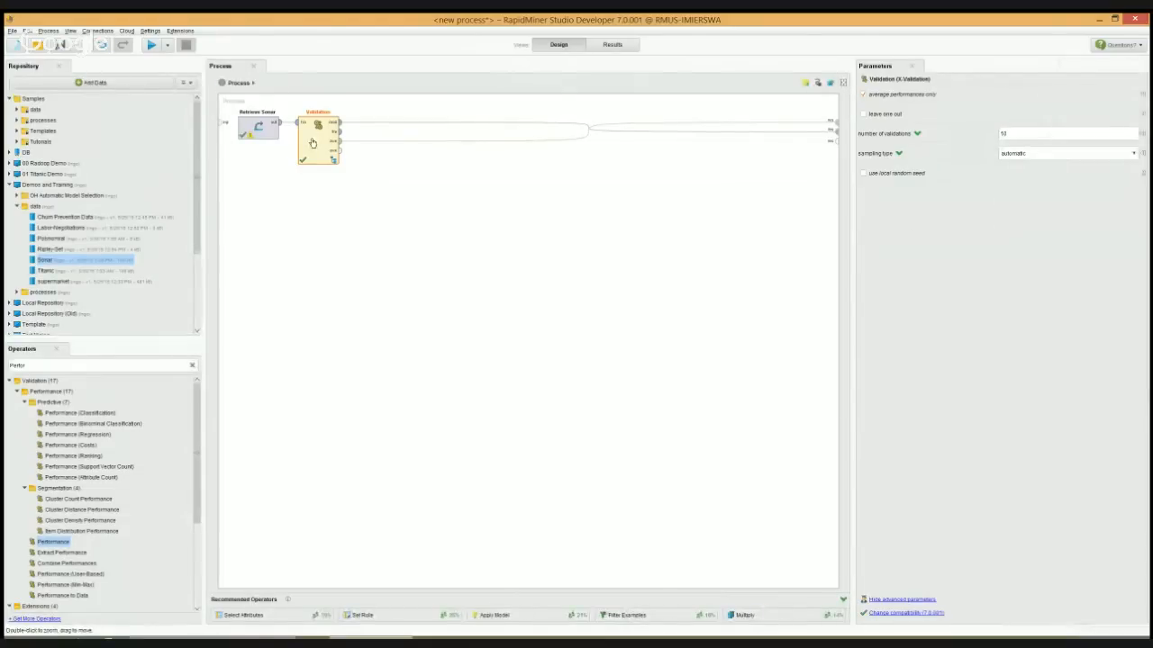
{"action": "double_click", "coordinate": [312, 143]}
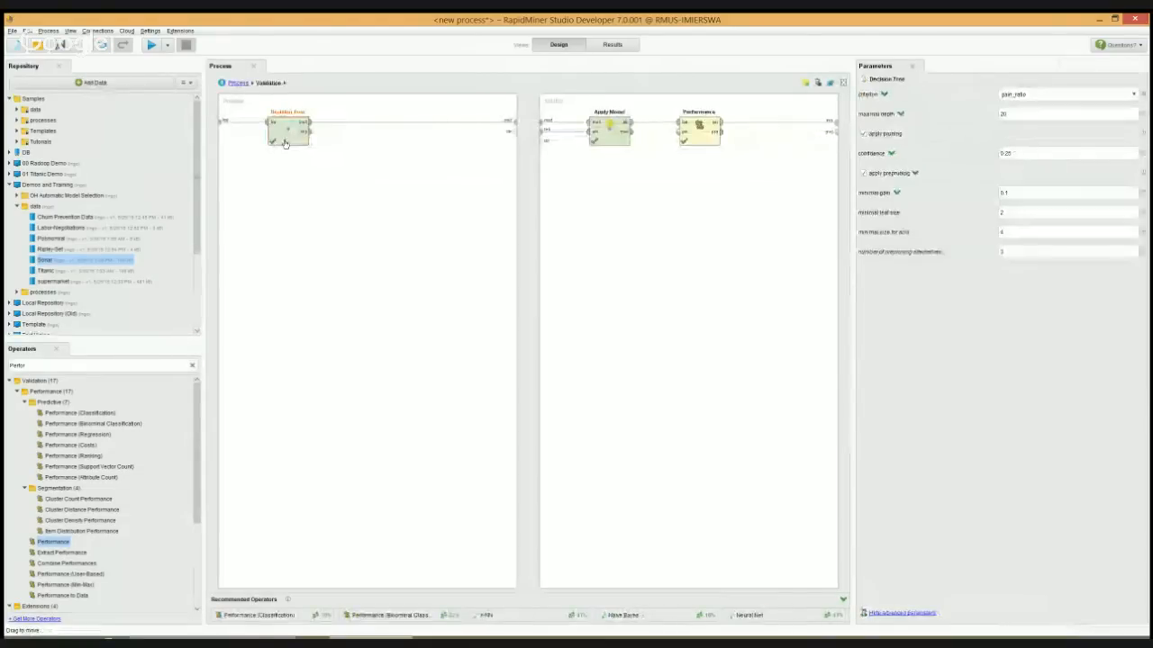
{"action": "double_click", "coordinate": [43, 364]}
{"action": "type", "text": "N"}
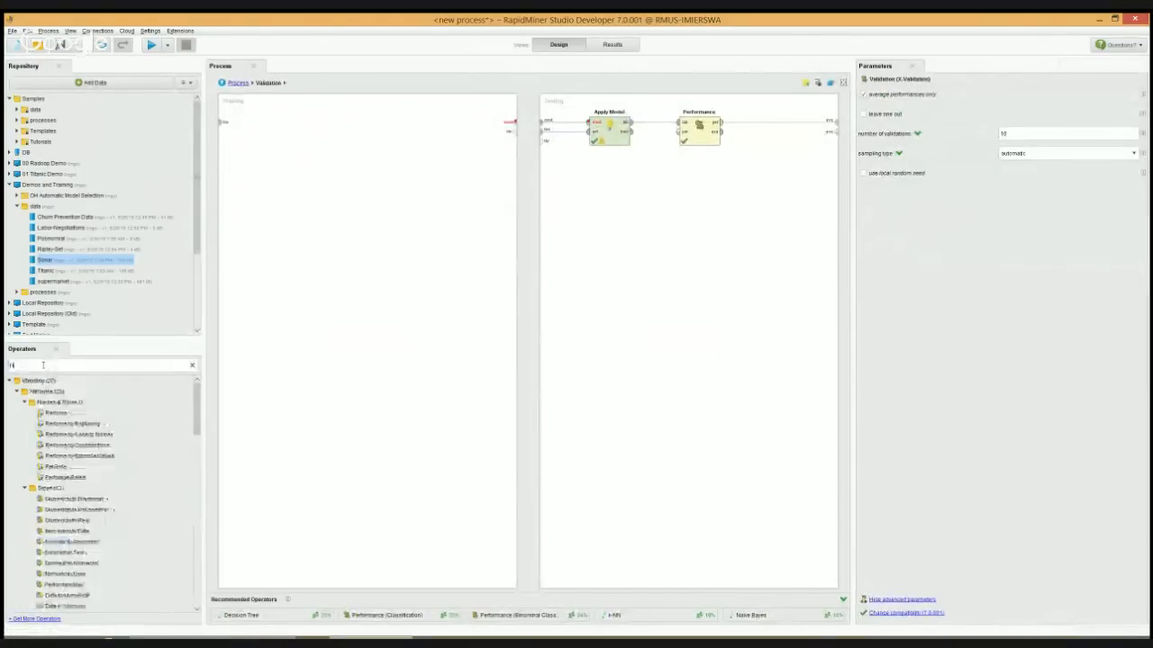
{"action": "type", "text": "aive"}
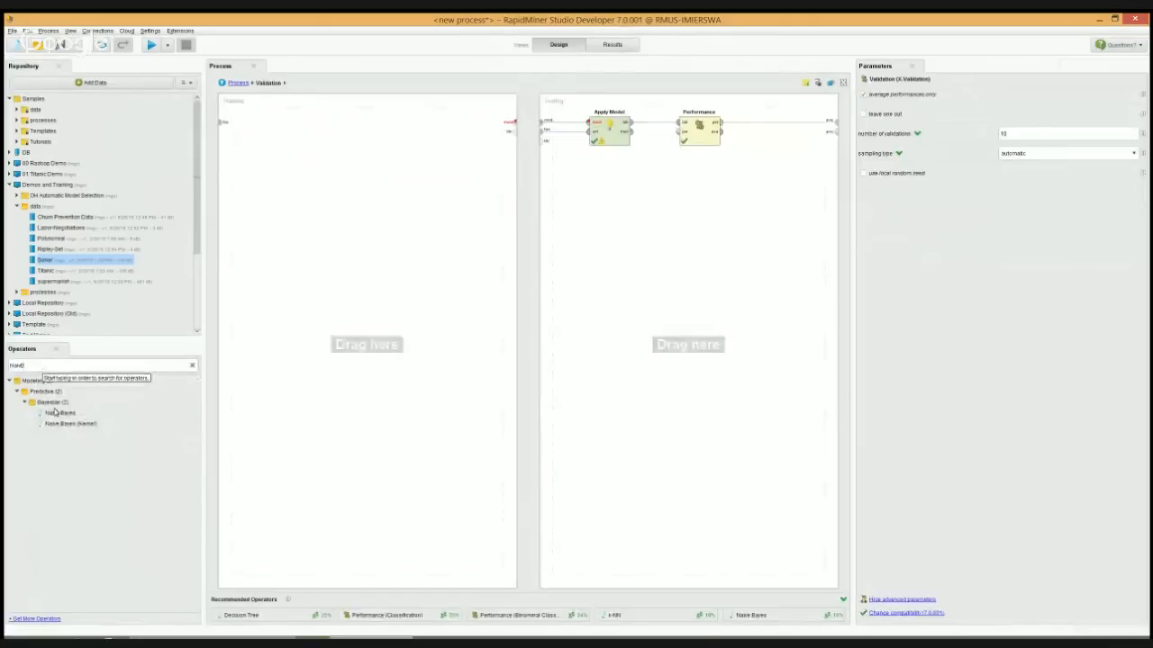
{"action": "left_click_drag", "start_coordinate": [54, 412], "coordinate": [261, 134]}
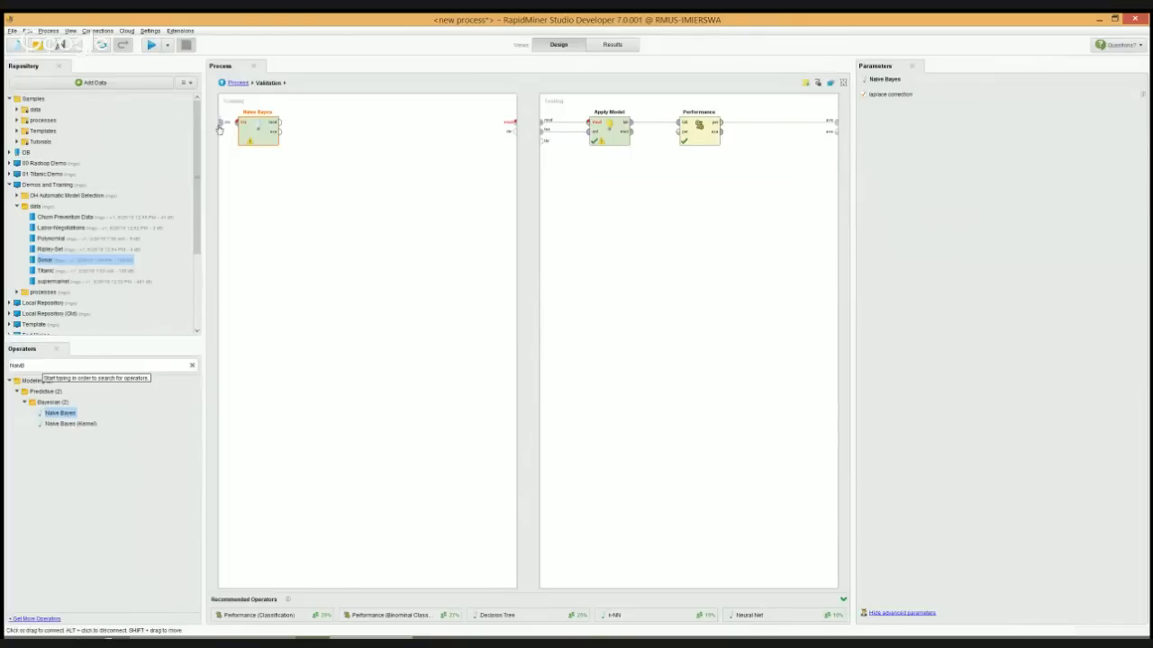
{"action": "left_click", "coordinate": [818, 83]}
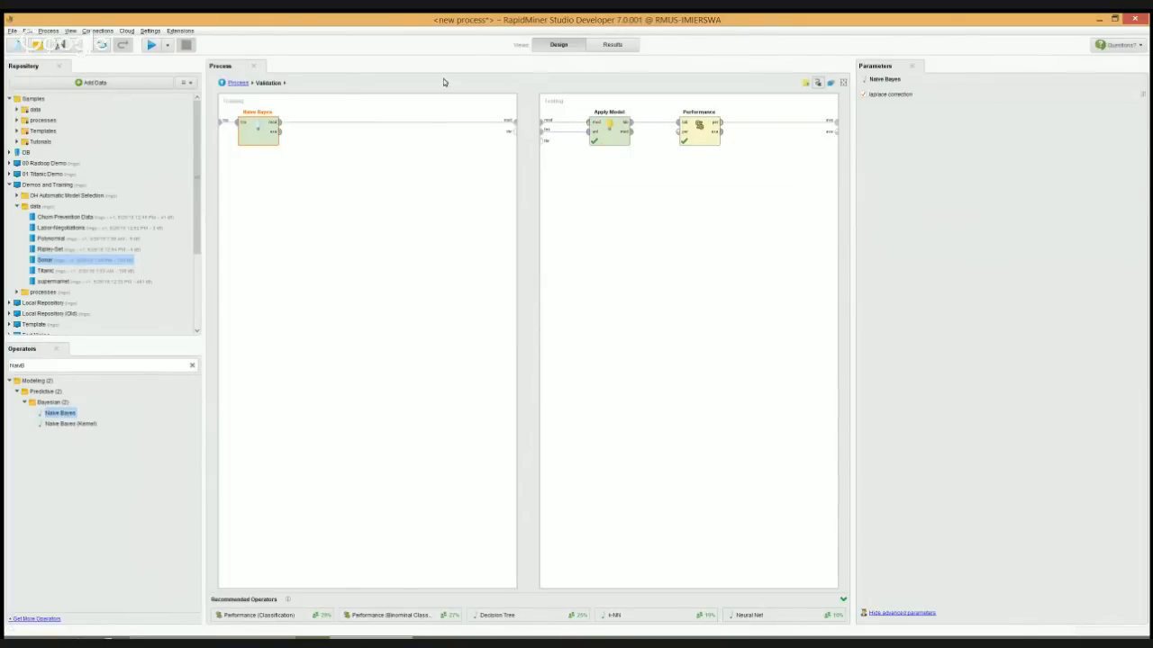
{"action": "left_click", "coordinate": [151, 45]}
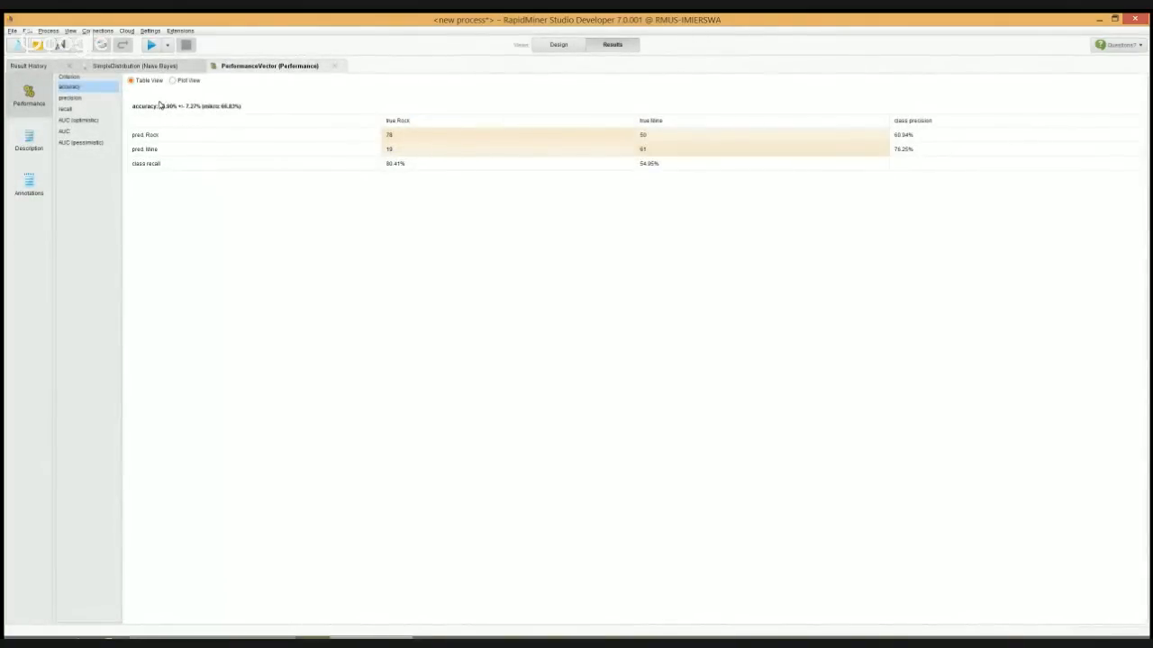
Replace Naive Bayes with a Support Vector Machine, connect it to the training input and model output, and run the process
{"action": "left_click", "coordinate": [557, 45]}
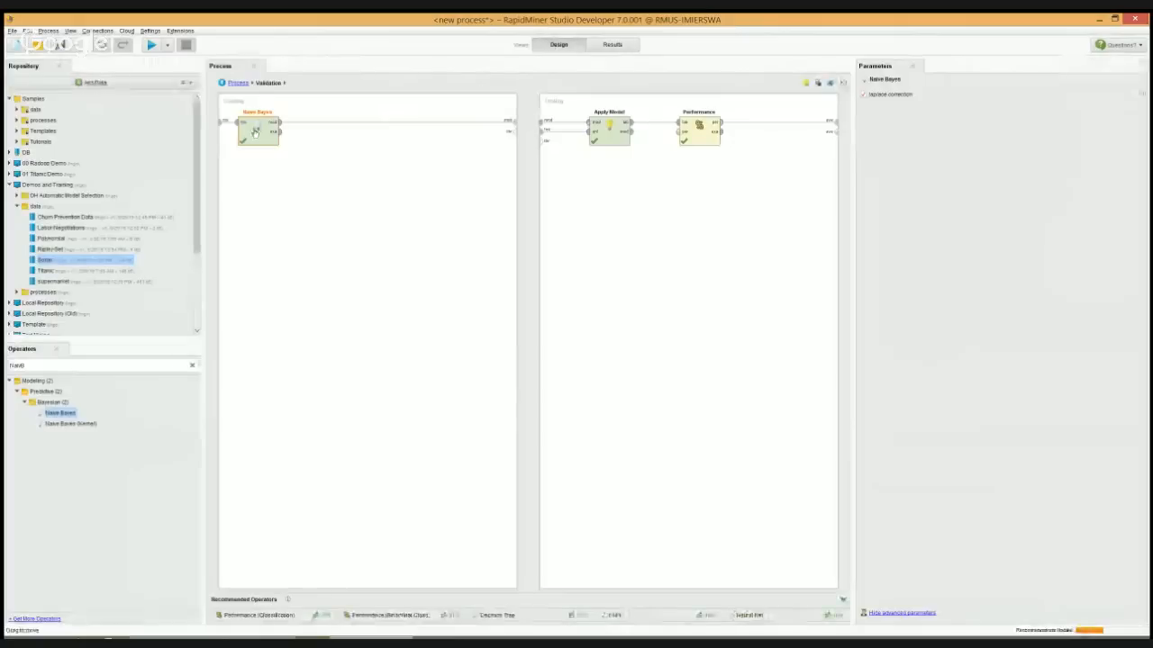
{"action": "key", "text": "Delete"}
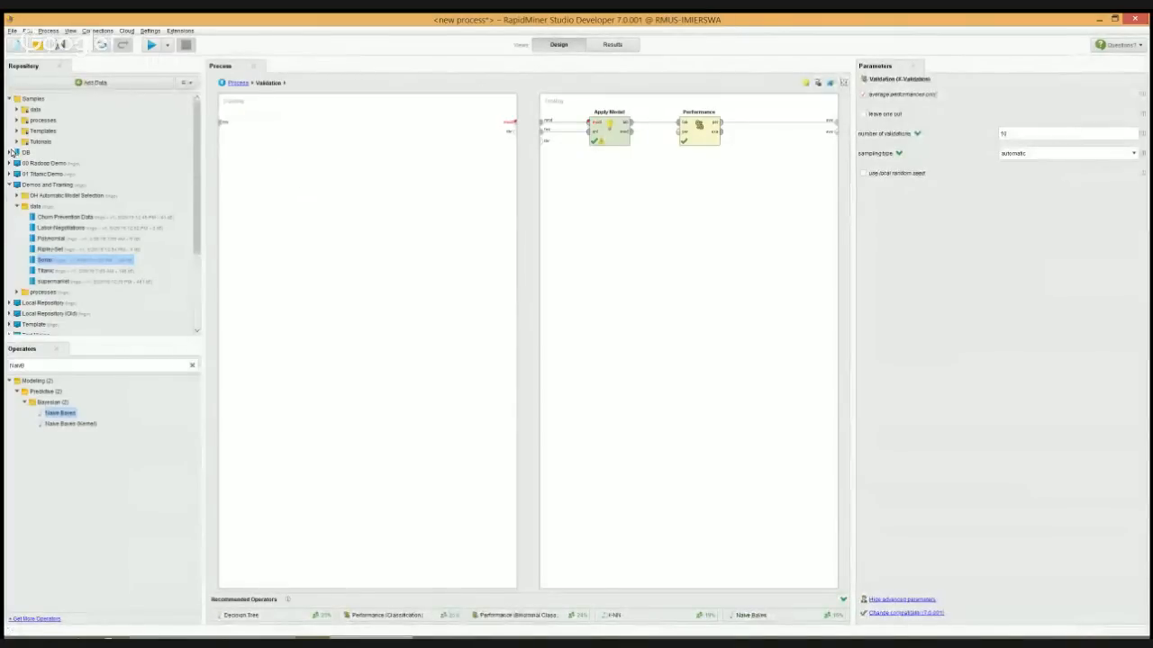
{"action": "double_click", "coordinate": [52, 363]}
{"action": "type", "text": "SVM"}
{"action": "left_click_drag", "start_coordinate": [85, 413], "coordinate": [269, 135]}
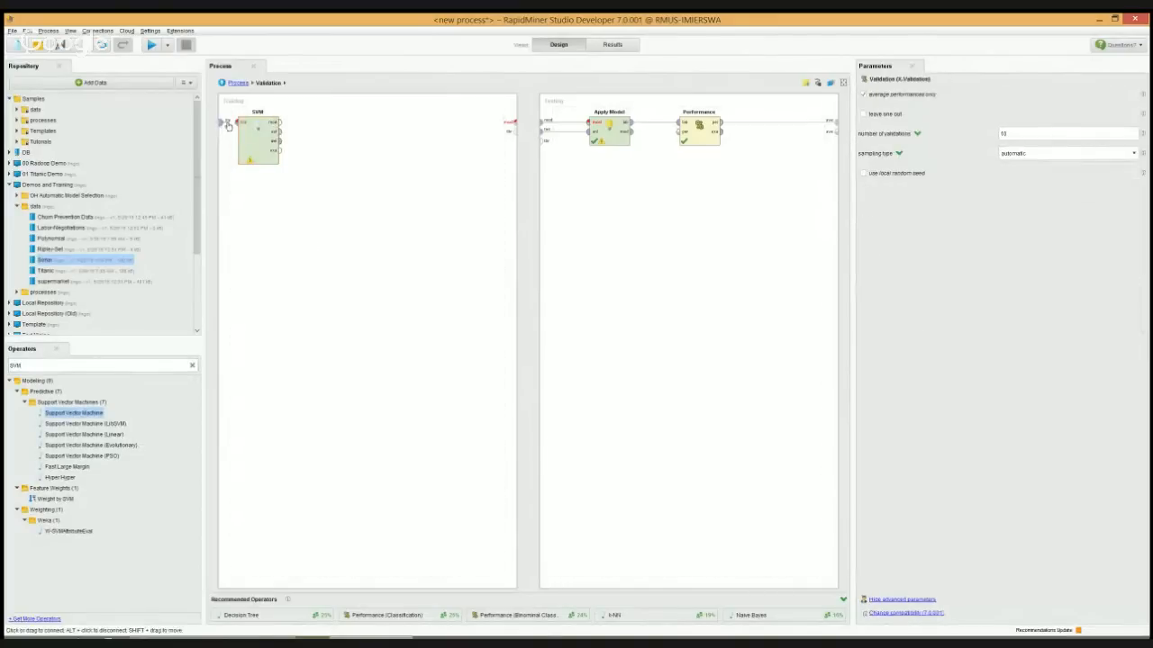
{"action": "left_click", "coordinate": [235, 126]}
{"action": "left_click", "coordinate": [278, 122]}
{"action": "left_click", "coordinate": [512, 124]}
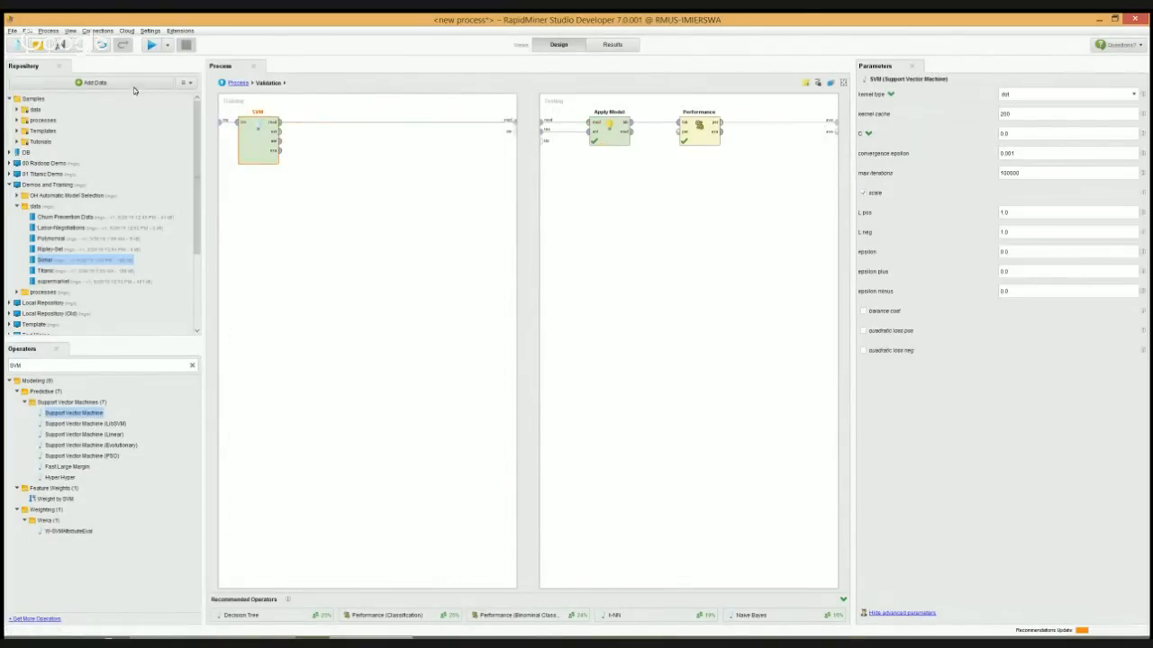
{"action": "left_click", "coordinate": [147, 48]}
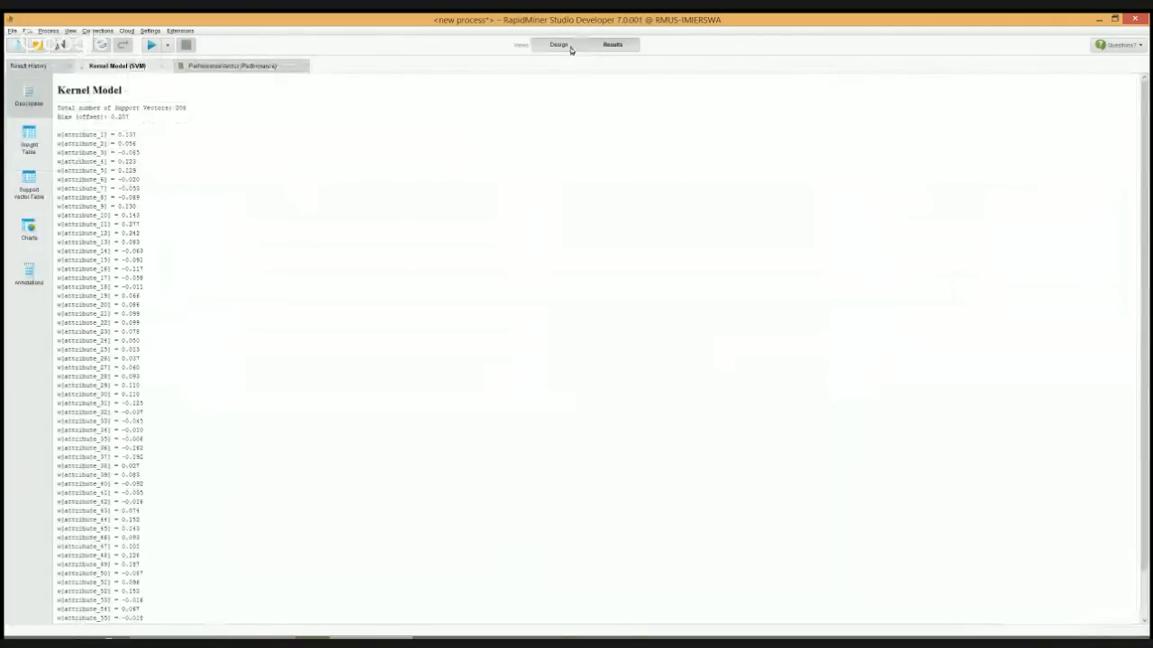
Set the SVM's kernel type to radial, then run the process and examine the accuracy table's predicted Mine row
{"action": "left_click", "coordinate": [570, 50]}
{"action": "left_click", "coordinate": [1054, 94]}
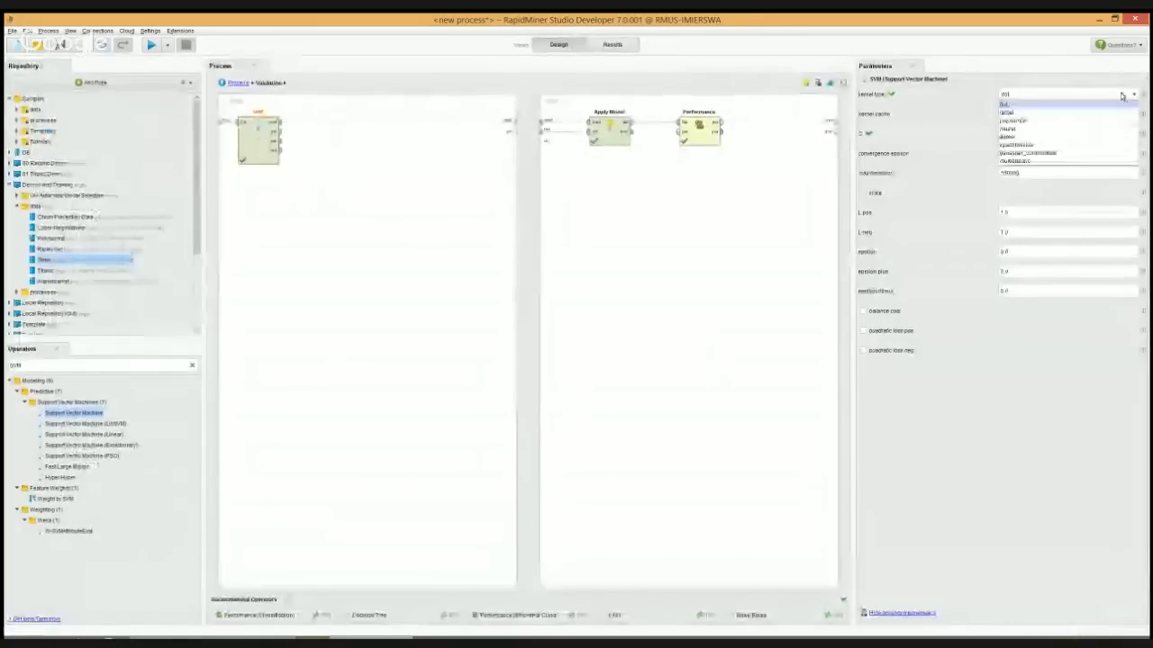
{"action": "left_click", "coordinate": [1042, 113]}
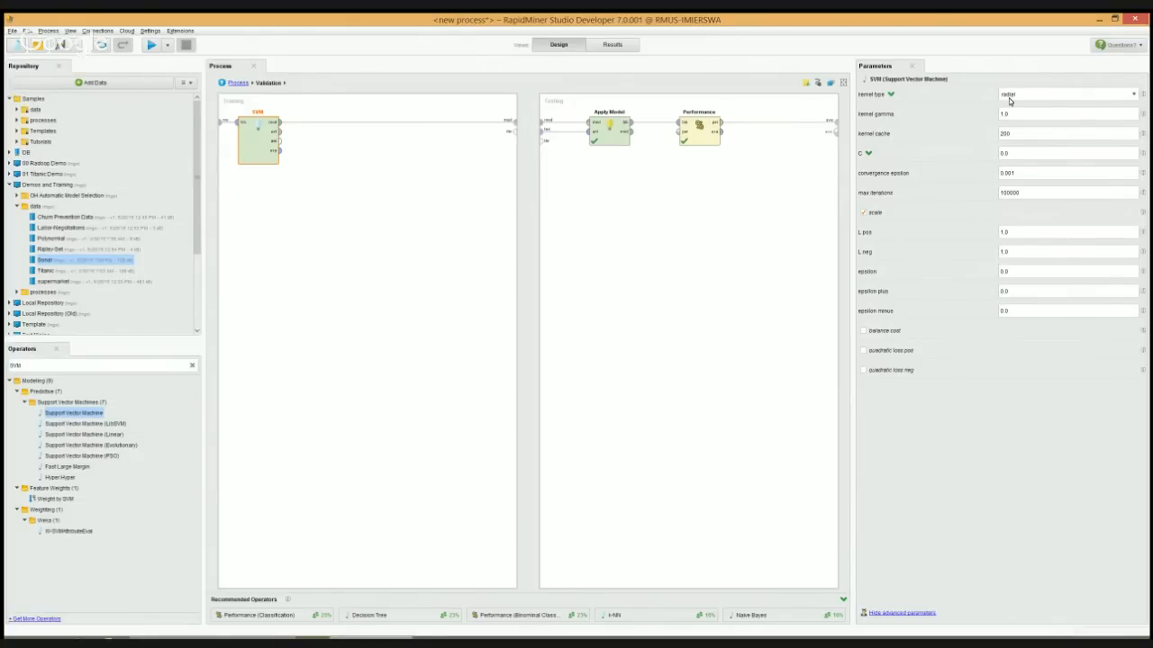
{"action": "key", "text": "F11"}
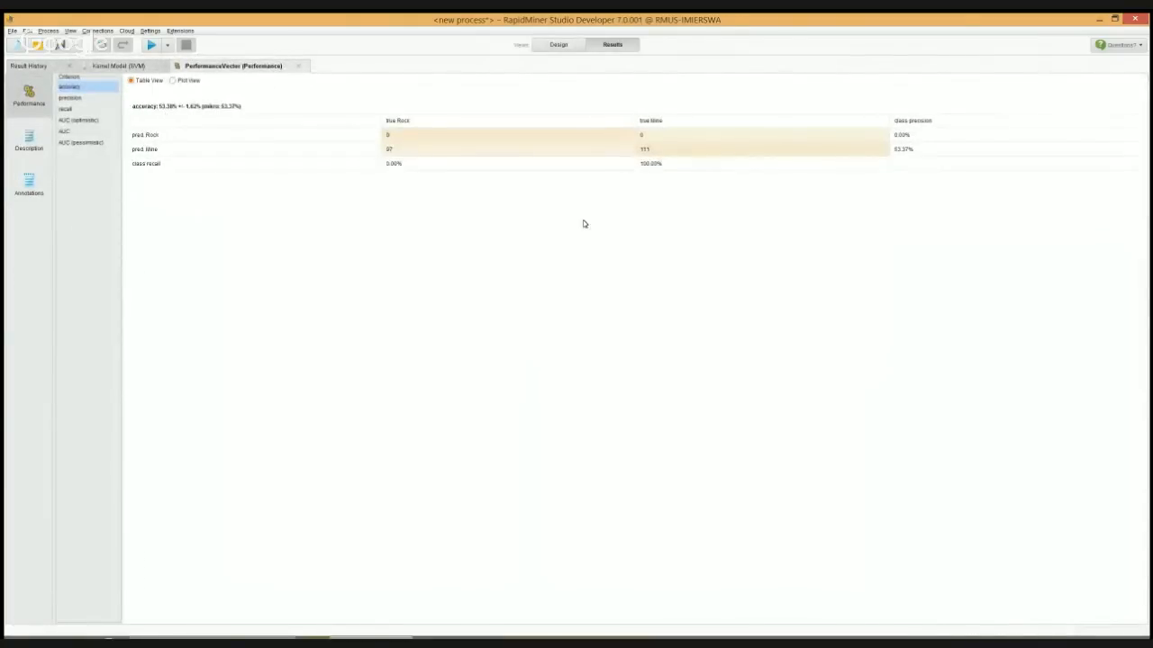
{"action": "left_click", "coordinate": [594, 150]}
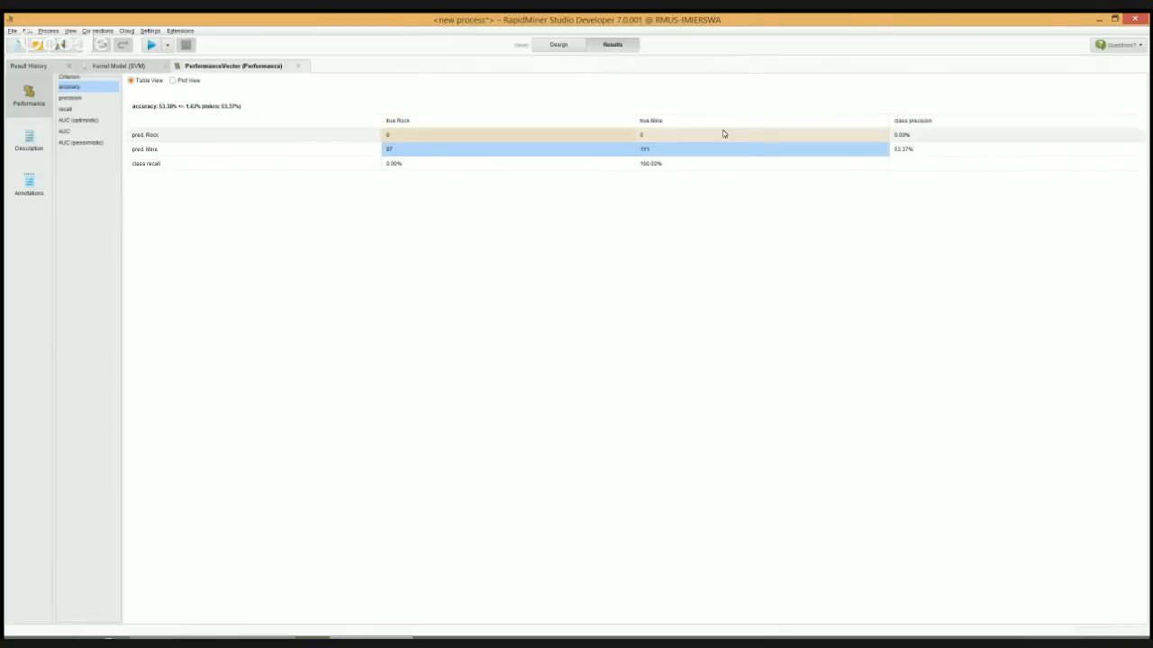
Set the SVM's kernel gamma to 0.1, run the process and view its performance vector
{"action": "left_click", "coordinate": [556, 44]}
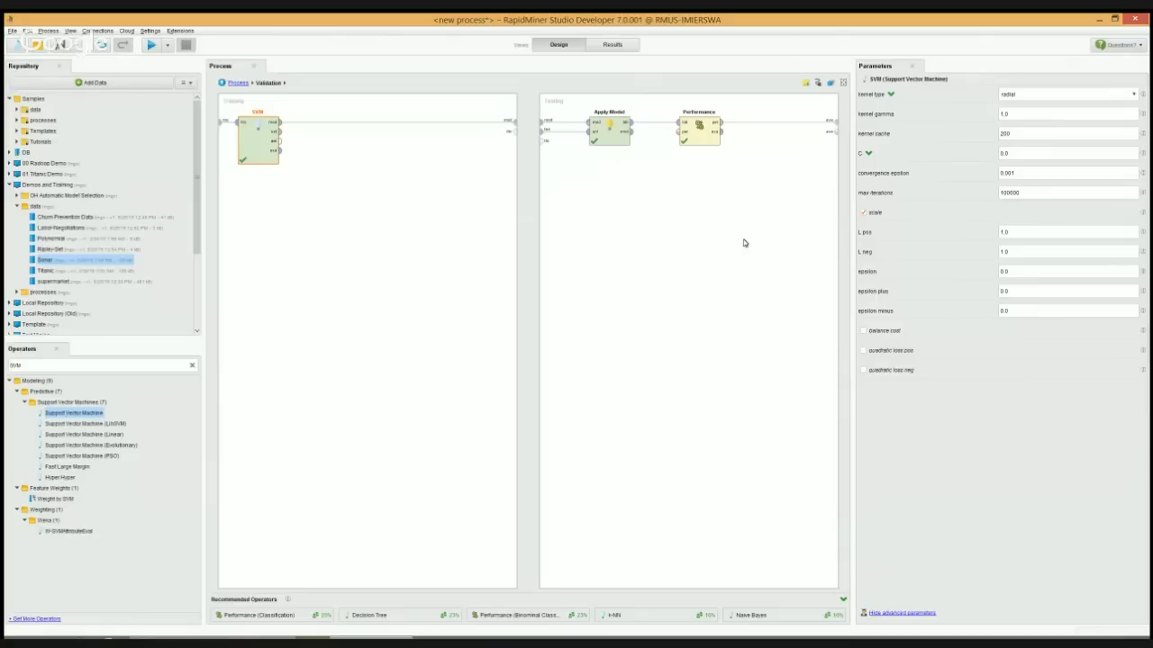
{"action": "left_click", "coordinate": [1022, 113]}
{"action": "key", "text": "BackSpace"}
{"action": "left_click", "coordinate": [151, 45]}
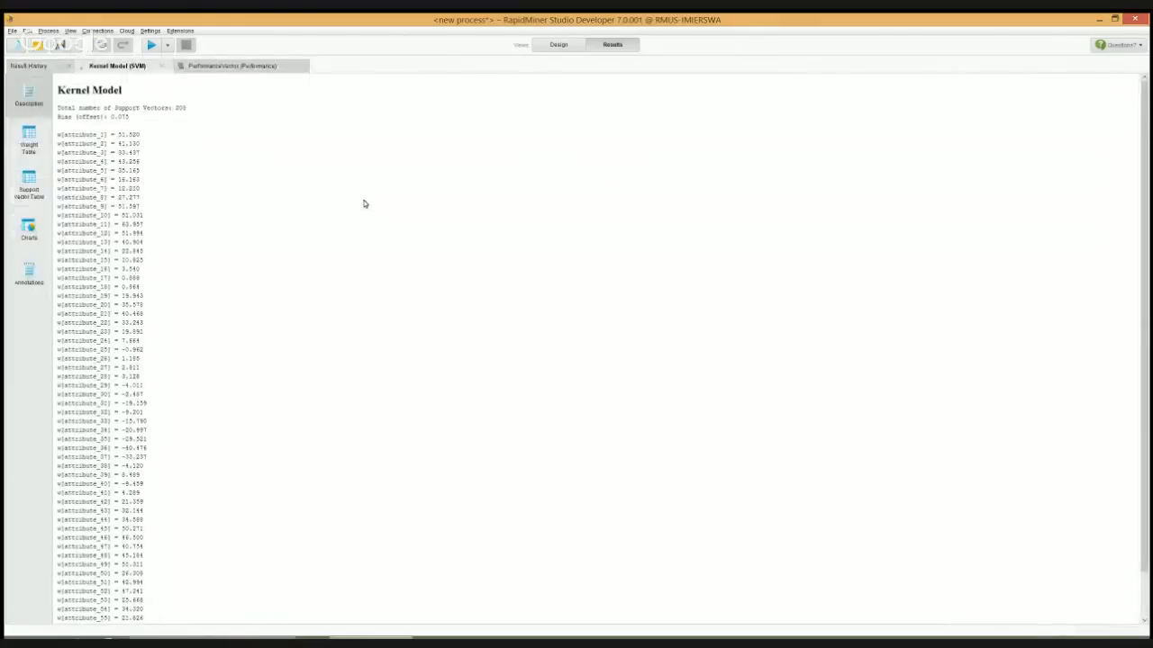
{"action": "left_click", "coordinate": [247, 68]}
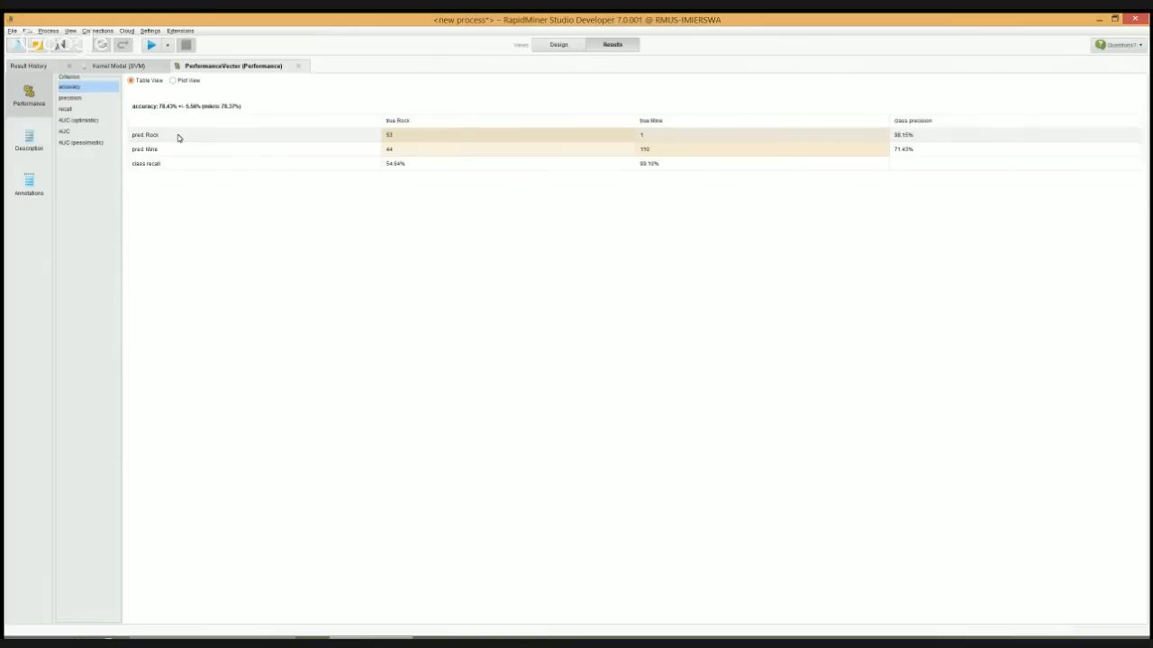
Return to the main process and delete all of its operators
{"action": "left_click", "coordinate": [557, 45]}
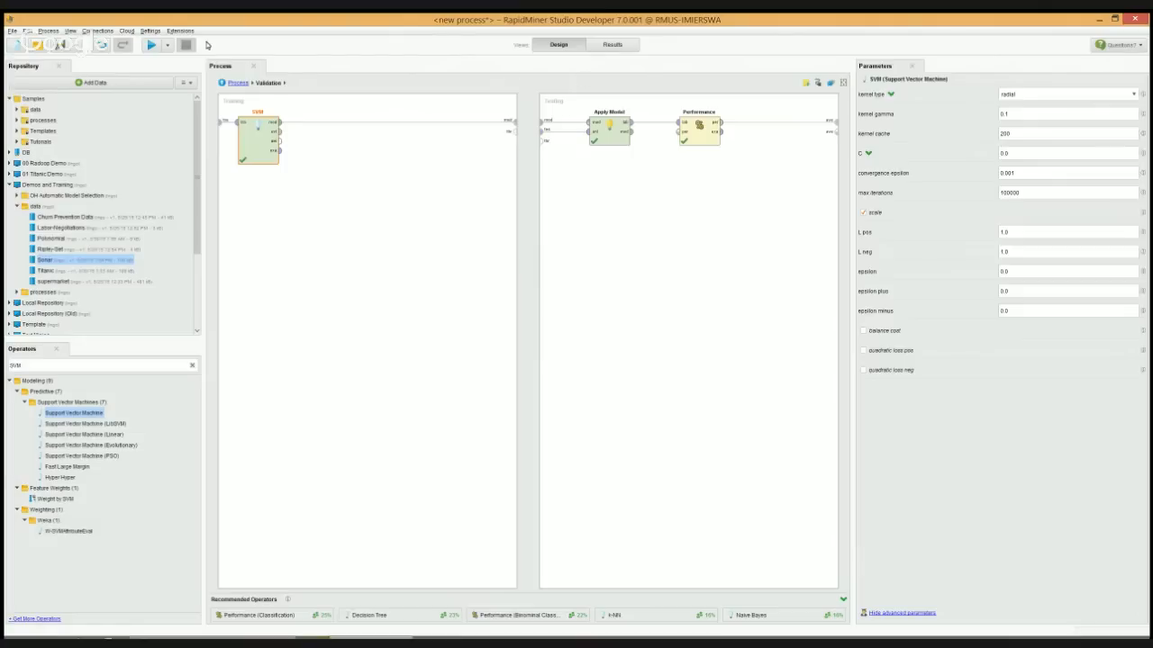
{"action": "left_click", "coordinate": [236, 82]}
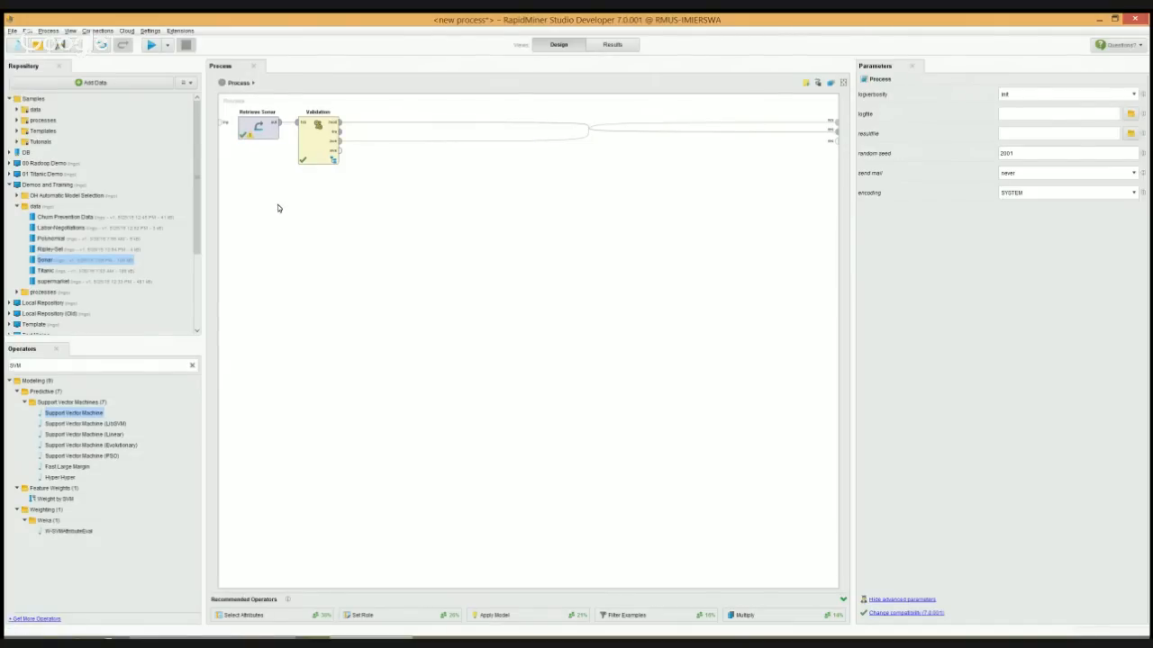
{"action": "key", "text": "ctrl+a"}
{"action": "key", "text": "Delete"}
Add the Titanic data set to the process, connect it to the result output and run it to inspect the Survived column
{"action": "left_click_drag", "start_coordinate": [45, 271], "coordinate": [253, 132]}
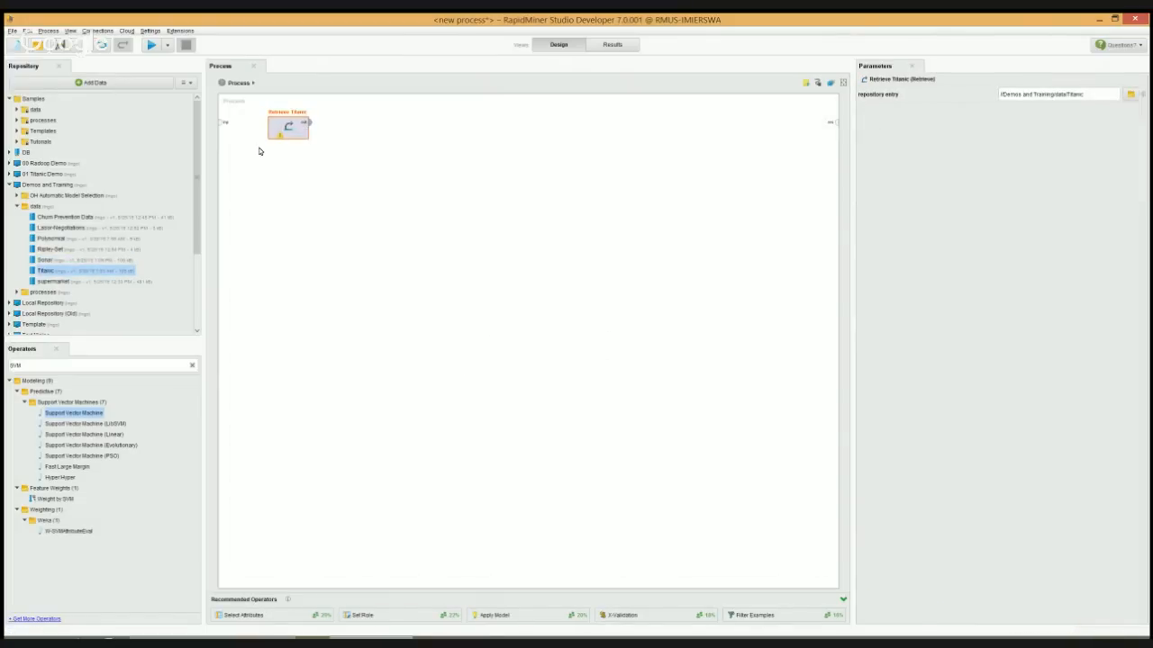
{"action": "left_click", "coordinate": [34, 365]}
{"action": "left_click_drag", "start_coordinate": [308, 123], "coordinate": [830, 121]}
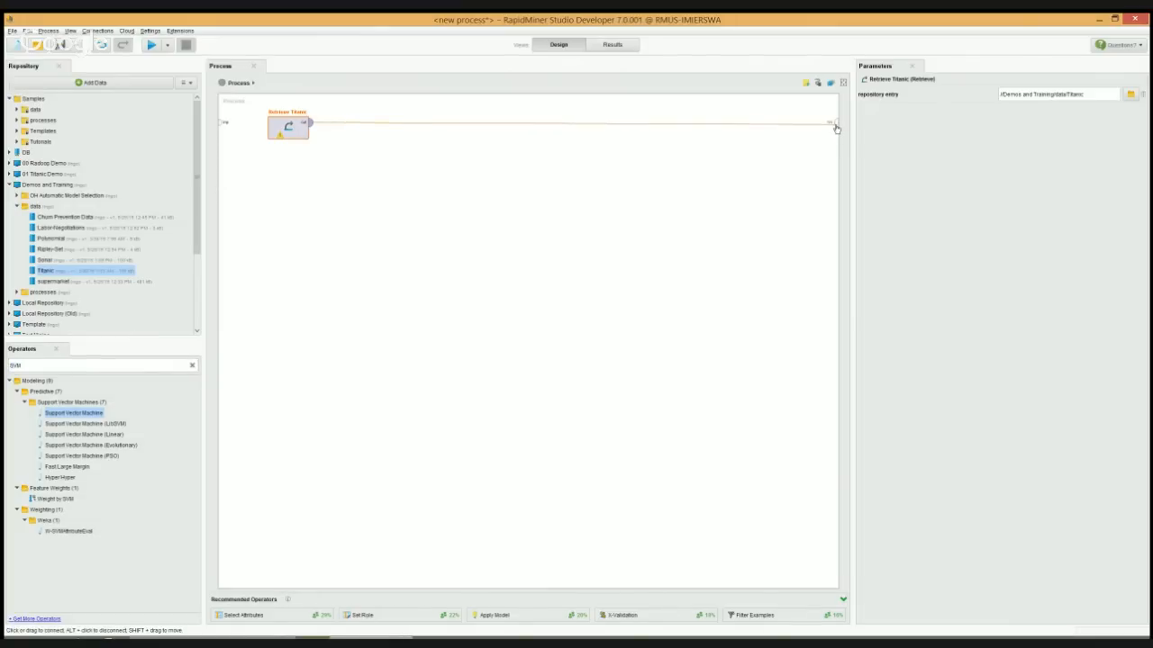
{"action": "left_click", "coordinate": [154, 46]}
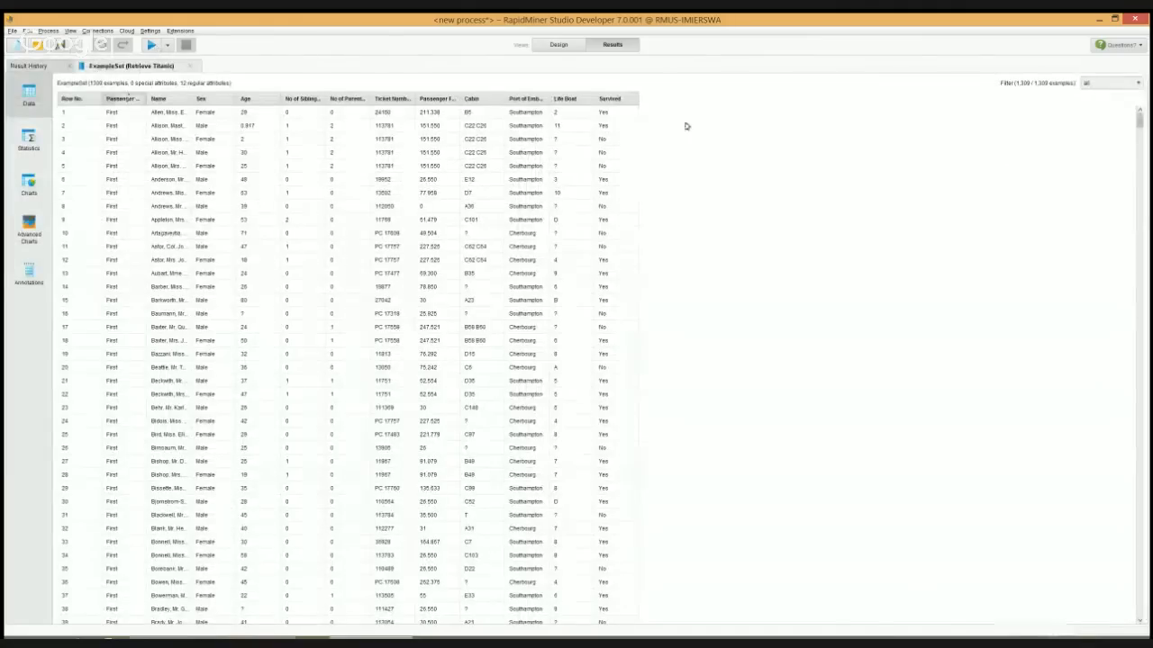
{"action": "left_click", "coordinate": [618, 127]}
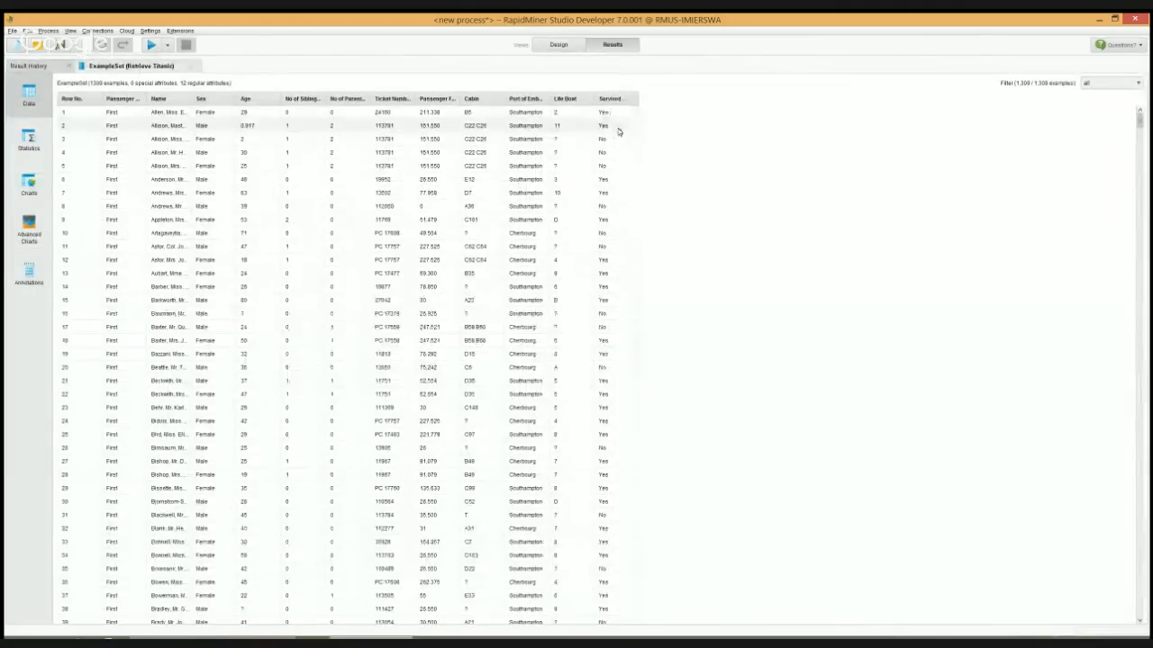
Insert a Set Role operator between Retrieve Titanic and the process result
{"action": "left_click", "coordinate": [558, 44]}
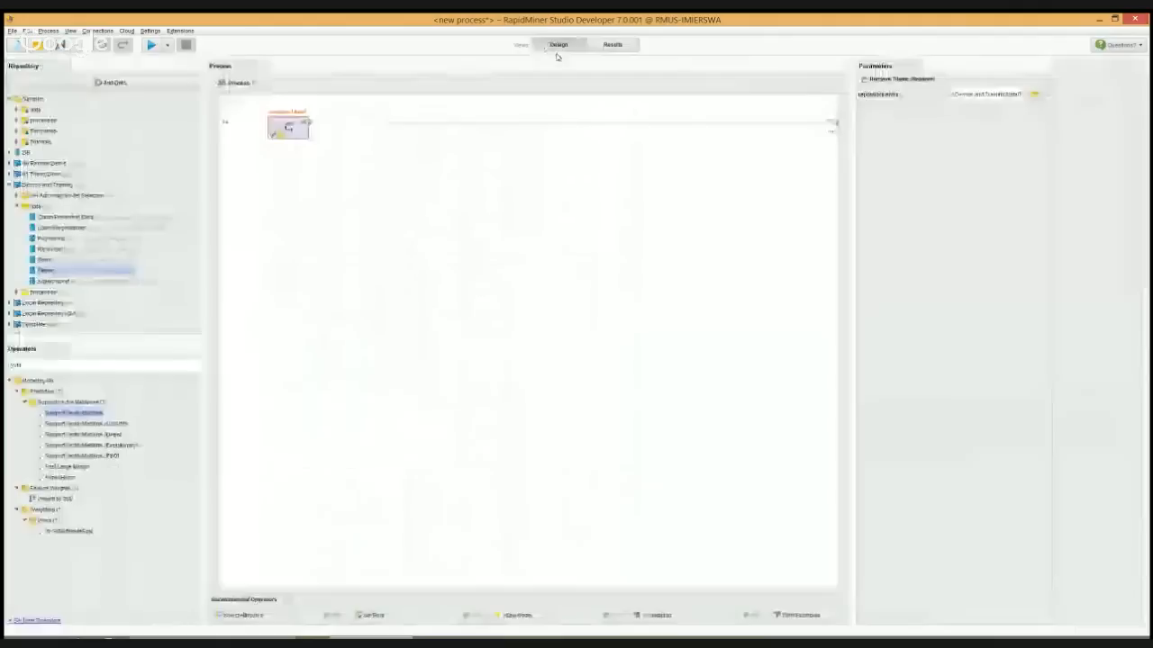
{"action": "double_click", "coordinate": [26, 363]}
{"action": "type", "text": "set"}
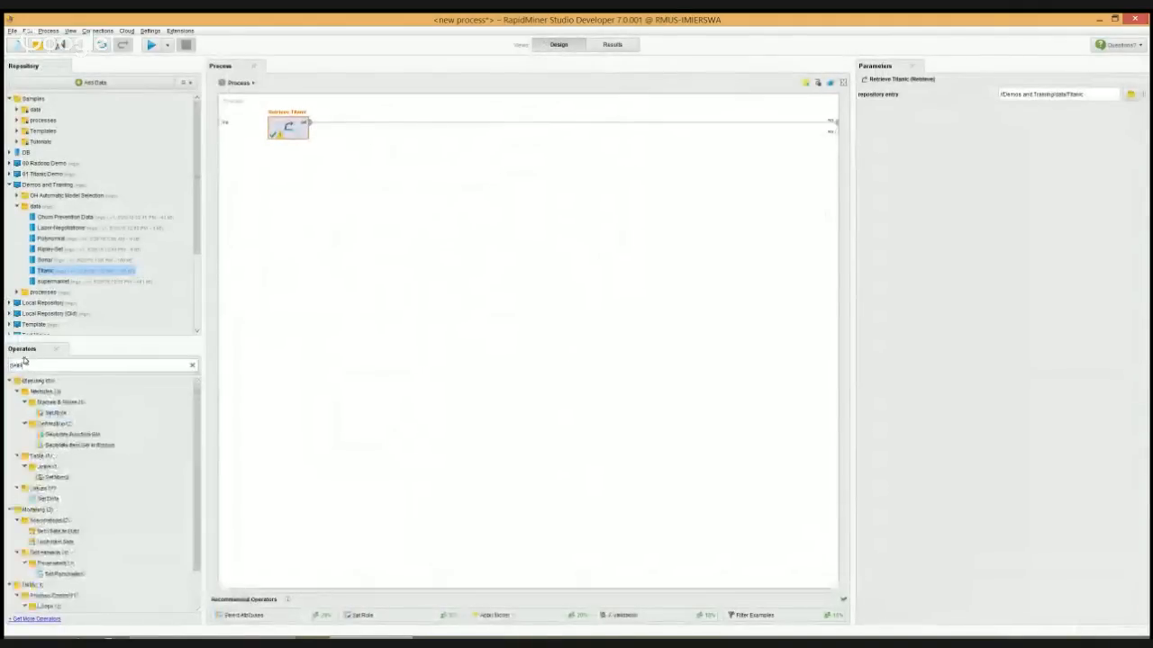
{"action": "type", "text": "Ro"}
{"action": "left_click_drag", "start_coordinate": [54, 412], "coordinate": [351, 126]}
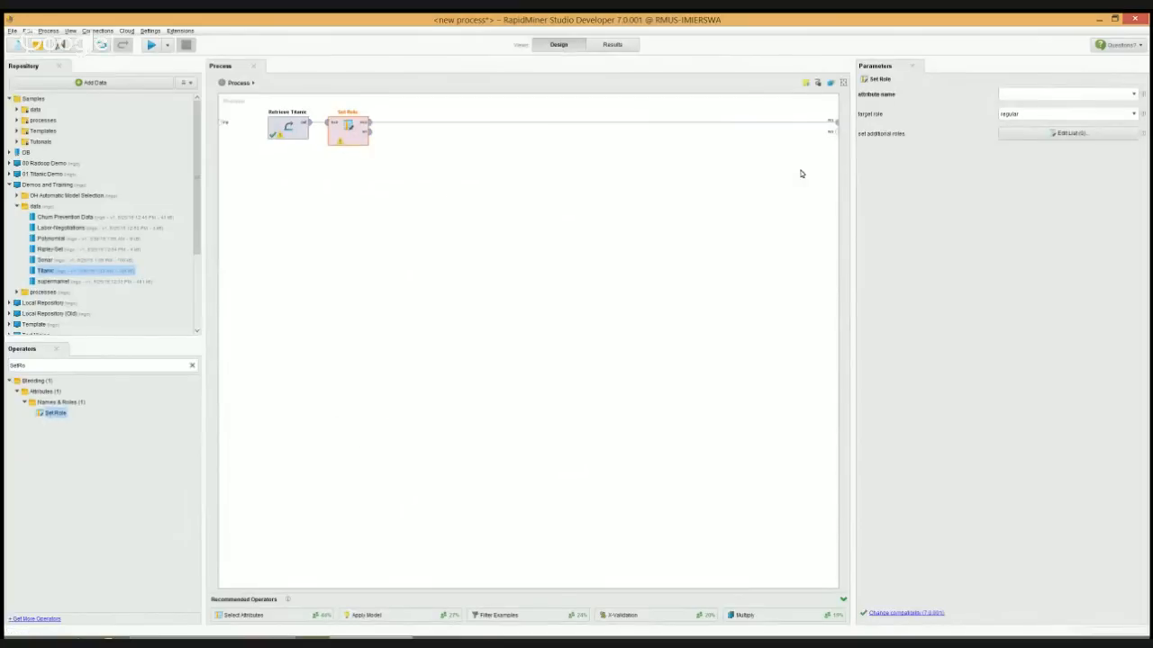
Configure Set Role to give the Survived attribute the target role label
{"action": "left_click", "coordinate": [1134, 93]}
{"action": "scroll", "coordinate": [1130, 113], "scroll_direction": "down", "scroll_amount": 2}
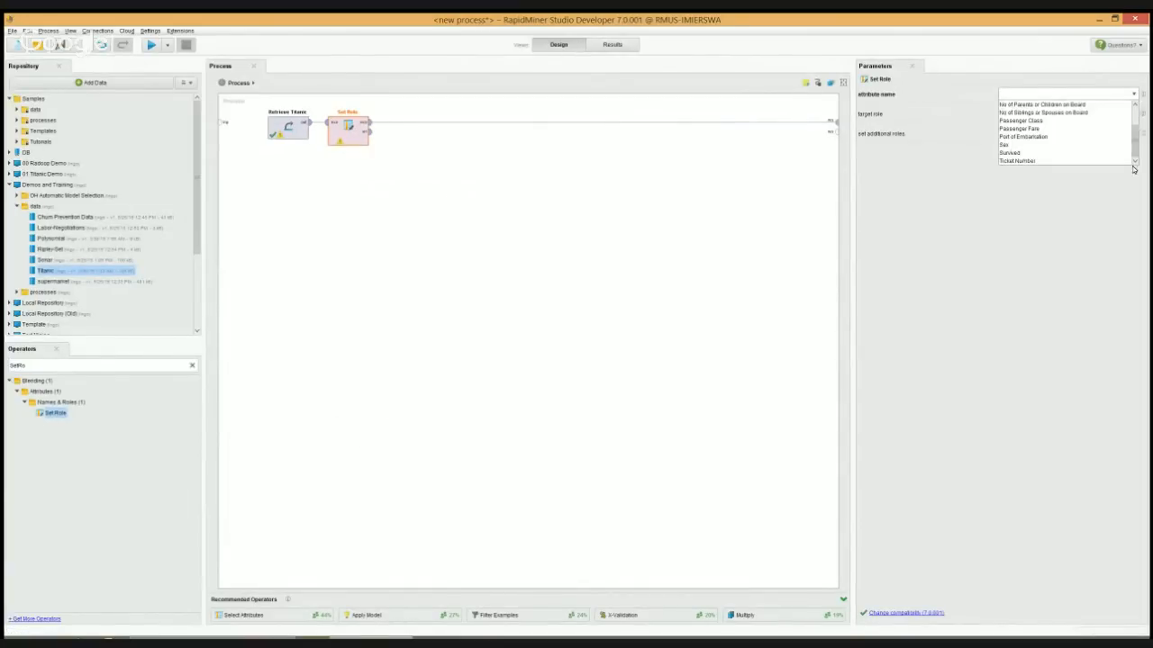
{"action": "left_click", "coordinate": [1022, 152]}
{"action": "left_click", "coordinate": [1131, 114]}
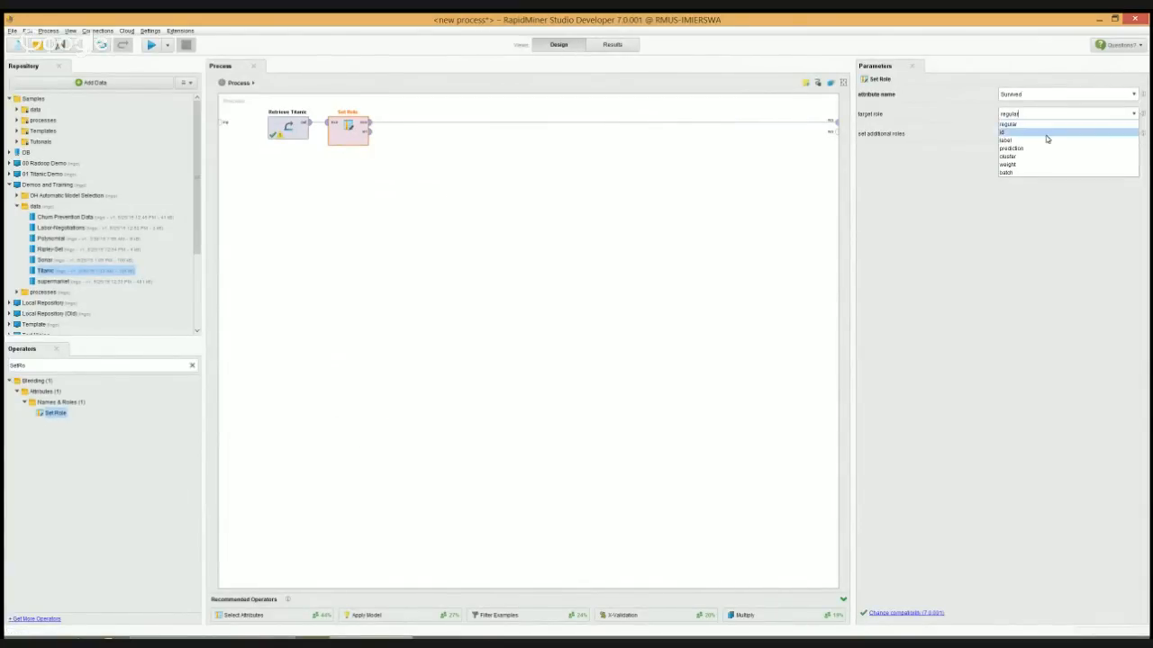
{"action": "left_click", "coordinate": [1032, 141]}
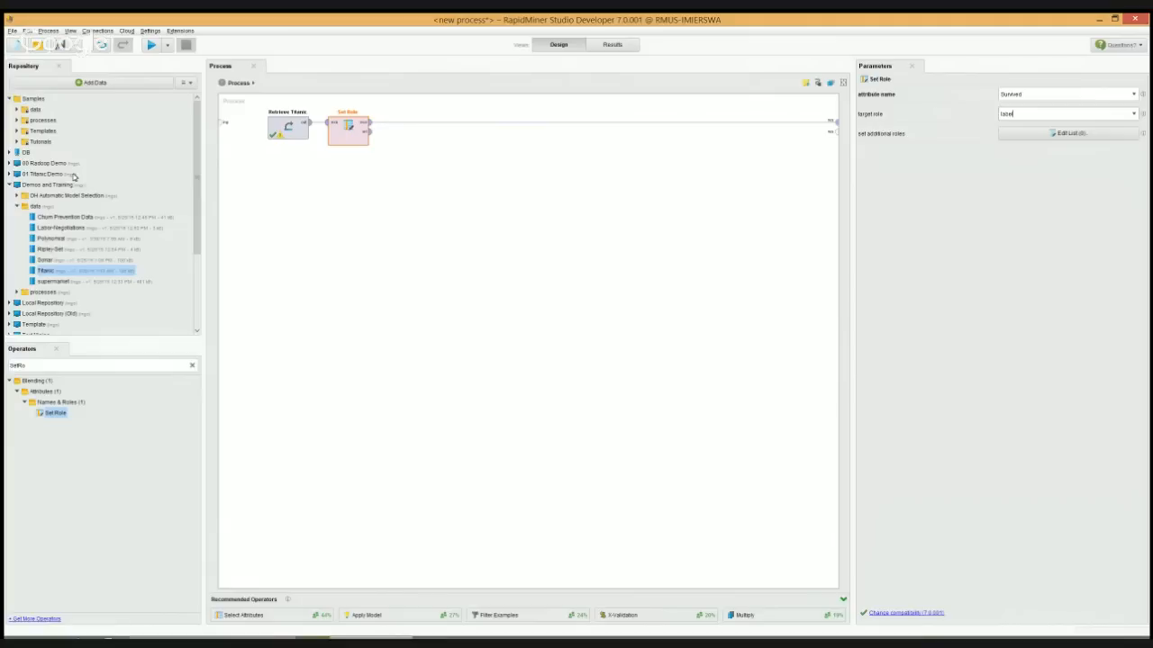
Add a Compare ROCs operator after Set Role and connect its two outputs to the process results
{"action": "double_click", "coordinate": [37, 364]}
{"action": "type", "text": "Compare R"}
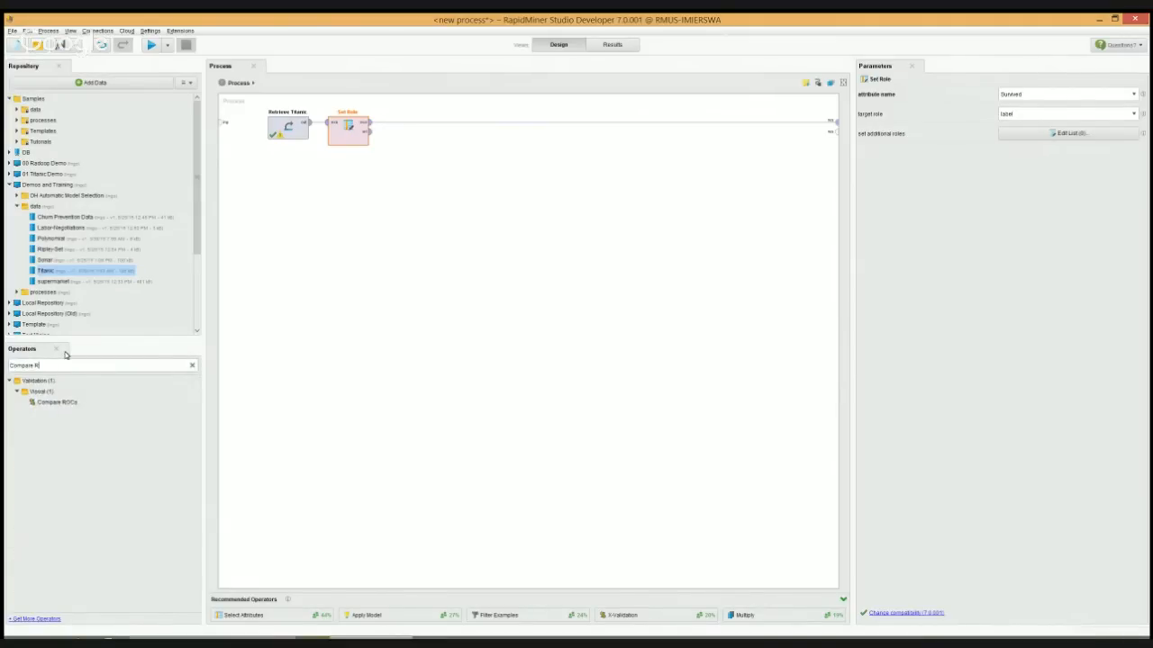
{"action": "mouse_move", "coordinate": [59, 401]}
{"action": "left_mouse_down"}
{"action": "mouse_move", "coordinate": [249, 391]}
{"action": "mouse_move", "coordinate": [404, 129]}
{"action": "mouse_move", "coordinate": [830, 132]}
{"action": "left_mouse_up"}
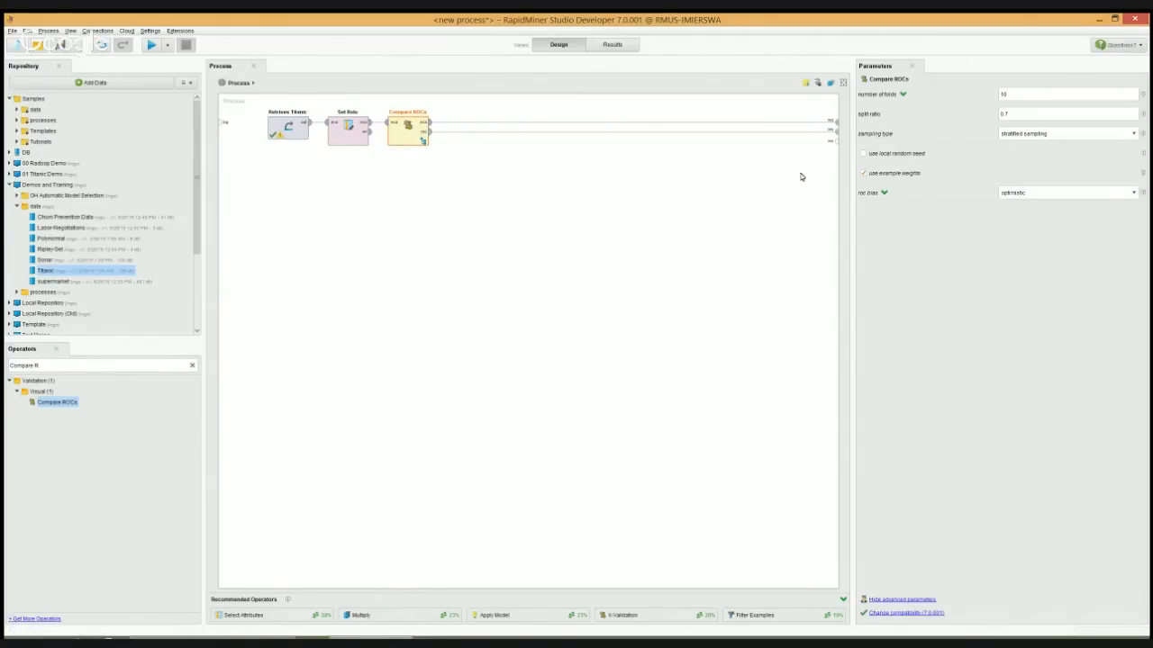
Open the Compare ROCs subprocess and add a Decision Tree, connected from the training input to the model output
{"action": "double_click", "coordinate": [415, 137]}
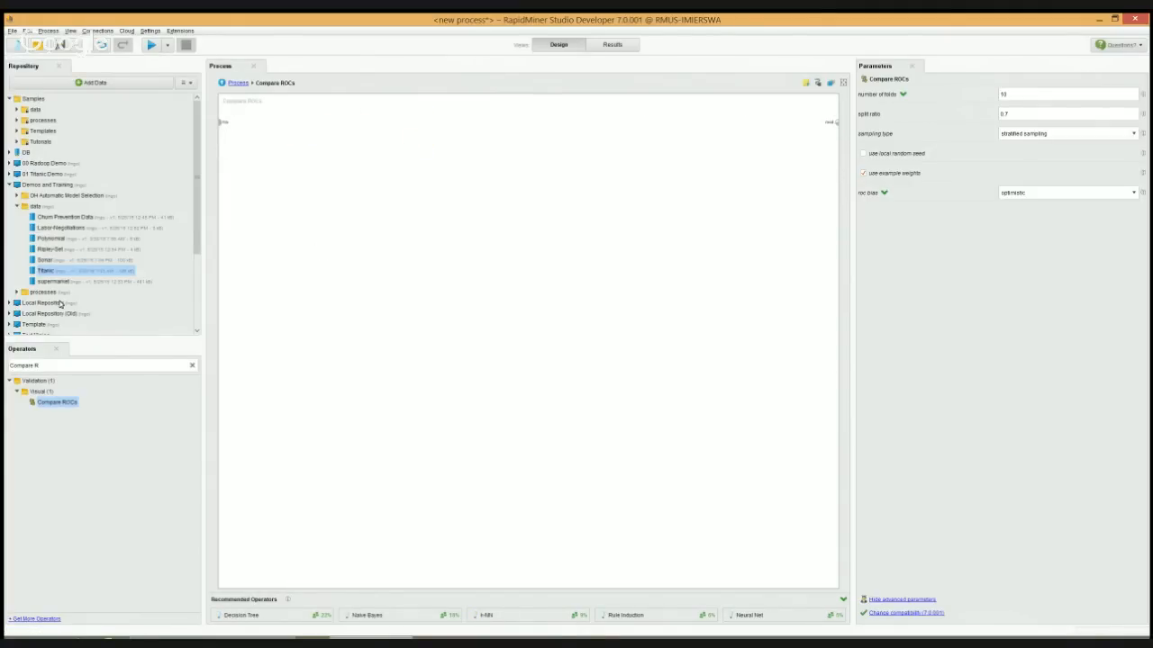
{"action": "left_click", "coordinate": [49, 365]}
{"action": "type", "text": "DecTr"}
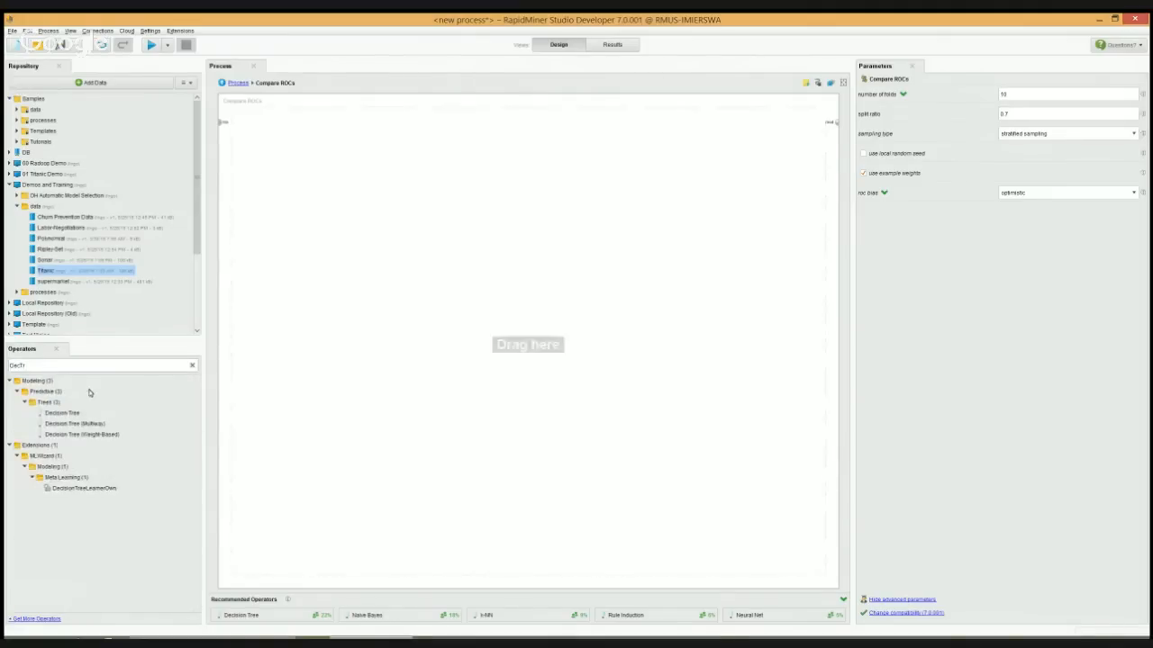
{"action": "left_click_drag", "start_coordinate": [72, 411], "coordinate": [288, 131]}
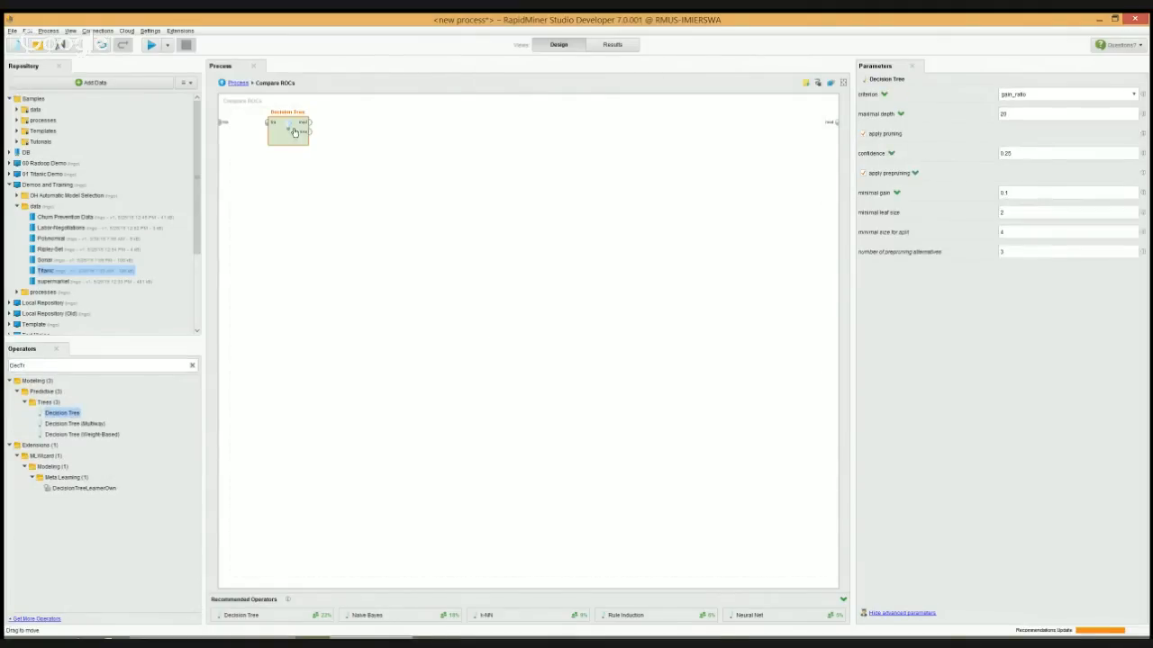
{"action": "left_click", "coordinate": [818, 82]}
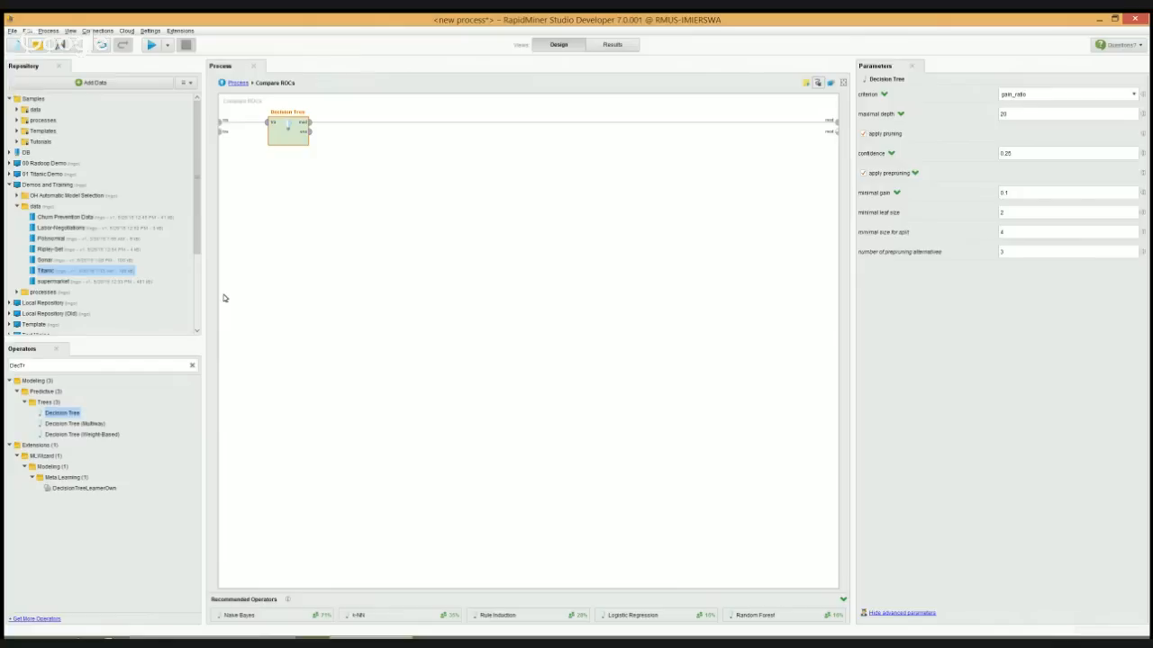
Add a Naive Bayes learner below the Decision Tree and connect it between the second training input and model output
{"action": "double_click", "coordinate": [68, 362]}
{"action": "type", "text": "Naive B"}
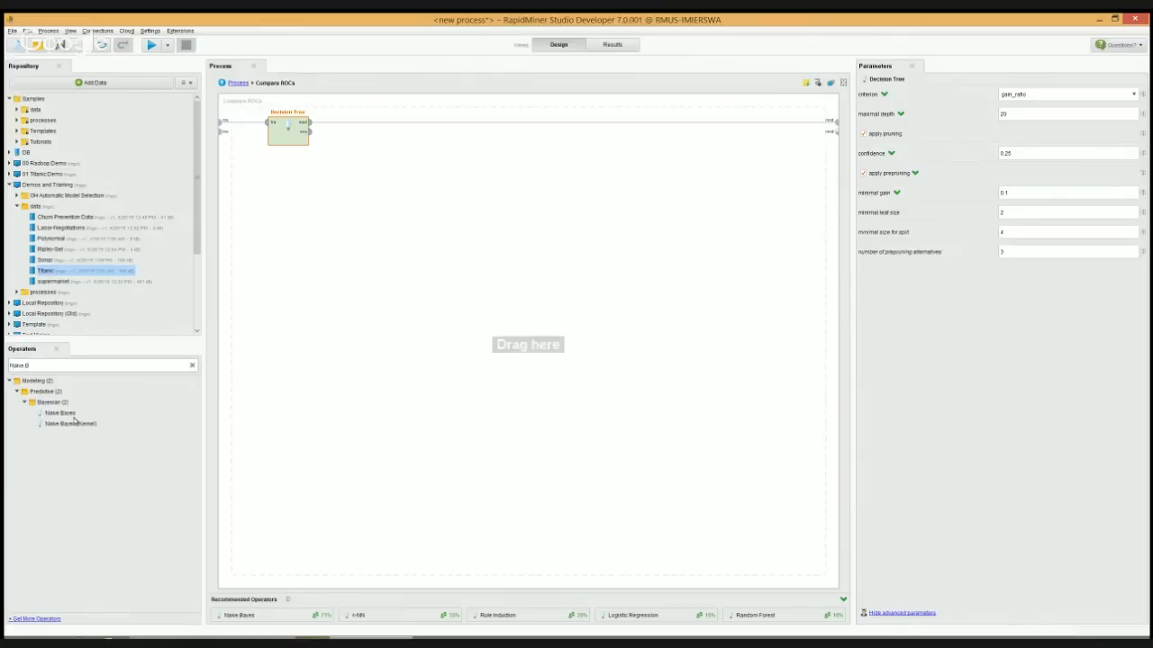
{"action": "left_click_drag", "start_coordinate": [59, 412], "coordinate": [293, 173]}
{"action": "mouse_move", "coordinate": [223, 131]}
{"action": "left_mouse_down"}
{"action": "mouse_move", "coordinate": [270, 169]}
{"action": "mouse_move", "coordinate": [835, 131]}
{"action": "left_mouse_up"}
Add a k-NN learner below Naive Bayes and connect it between the third training input and model output
{"action": "left_click", "coordinate": [39, 366]}
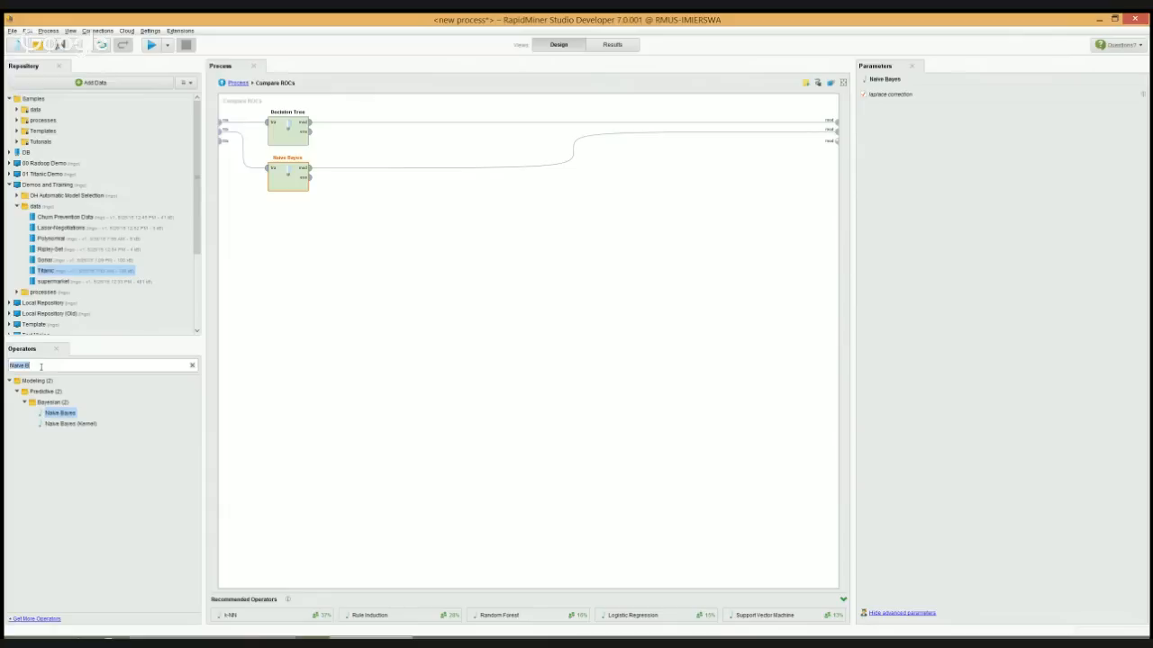
{"action": "type", "text": "s"}
{"action": "type", "text": "-NN"}
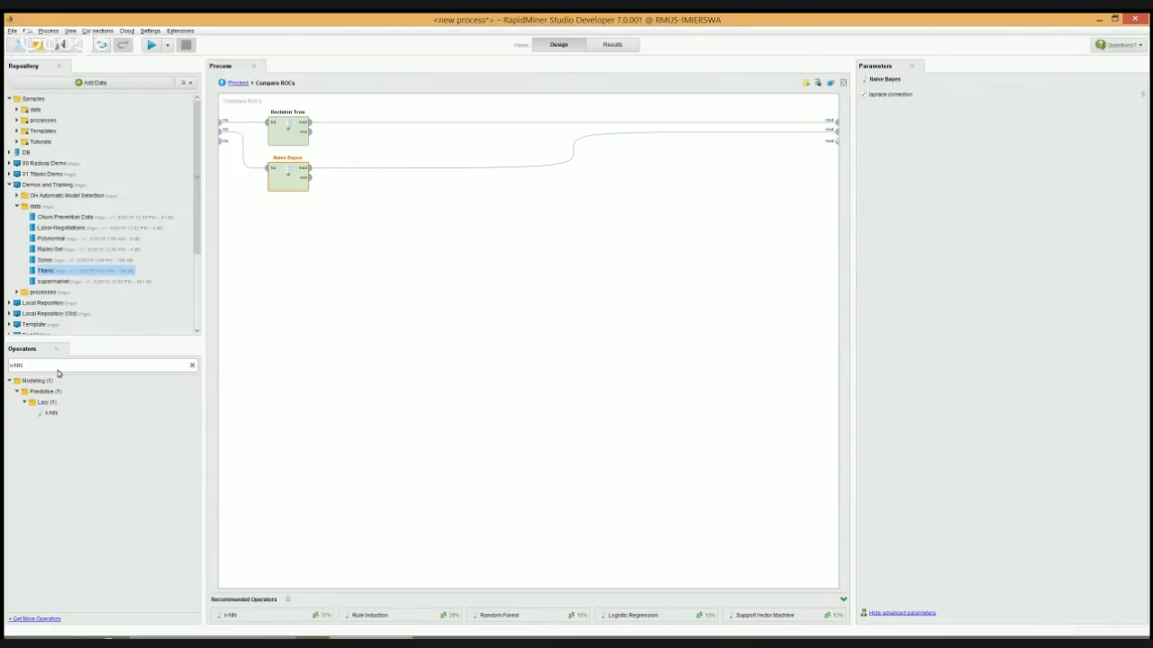
{"action": "left_click_drag", "start_coordinate": [51, 413], "coordinate": [296, 220]}
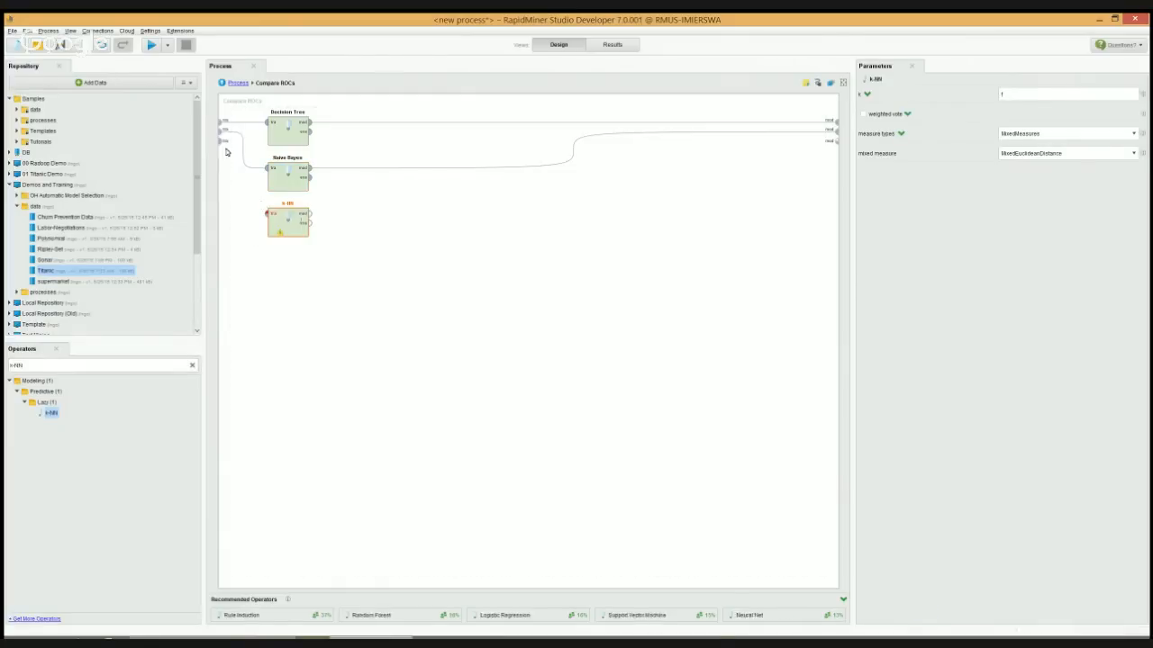
{"action": "left_click", "coordinate": [224, 140]}
{"action": "left_click", "coordinate": [266, 213]}
{"action": "left_click", "coordinate": [310, 214]}
{"action": "left_click", "coordinate": [835, 144]}
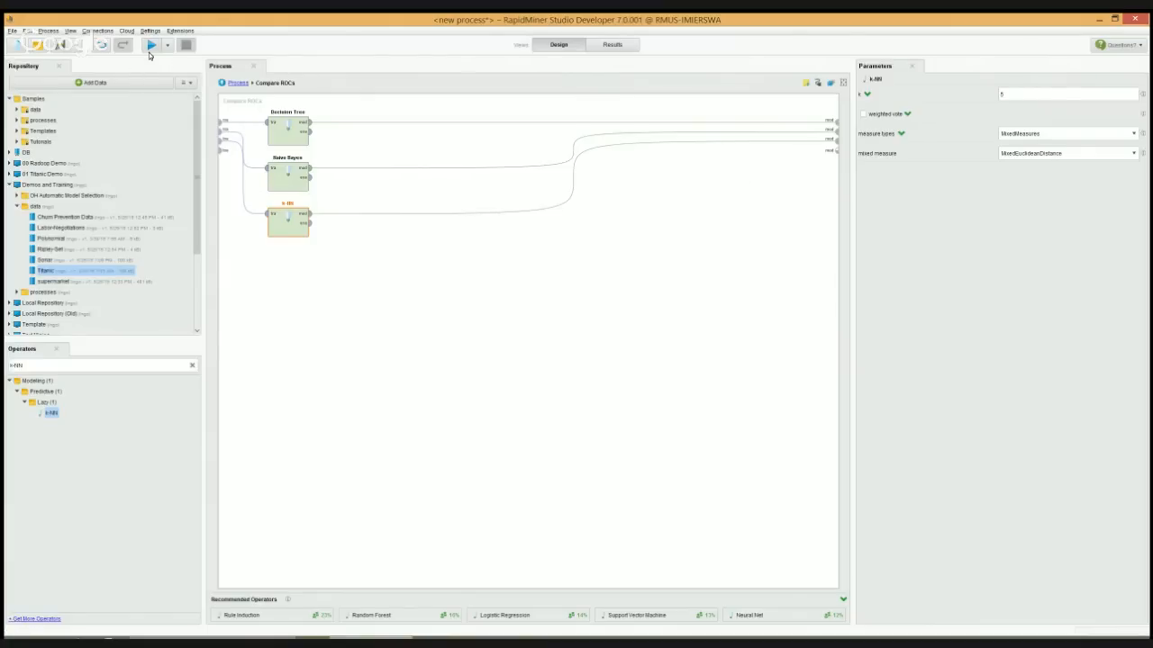
Return to the main process, run it to view the ROC comparison chart, and go back to the process design
{"action": "left_click", "coordinate": [240, 82]}
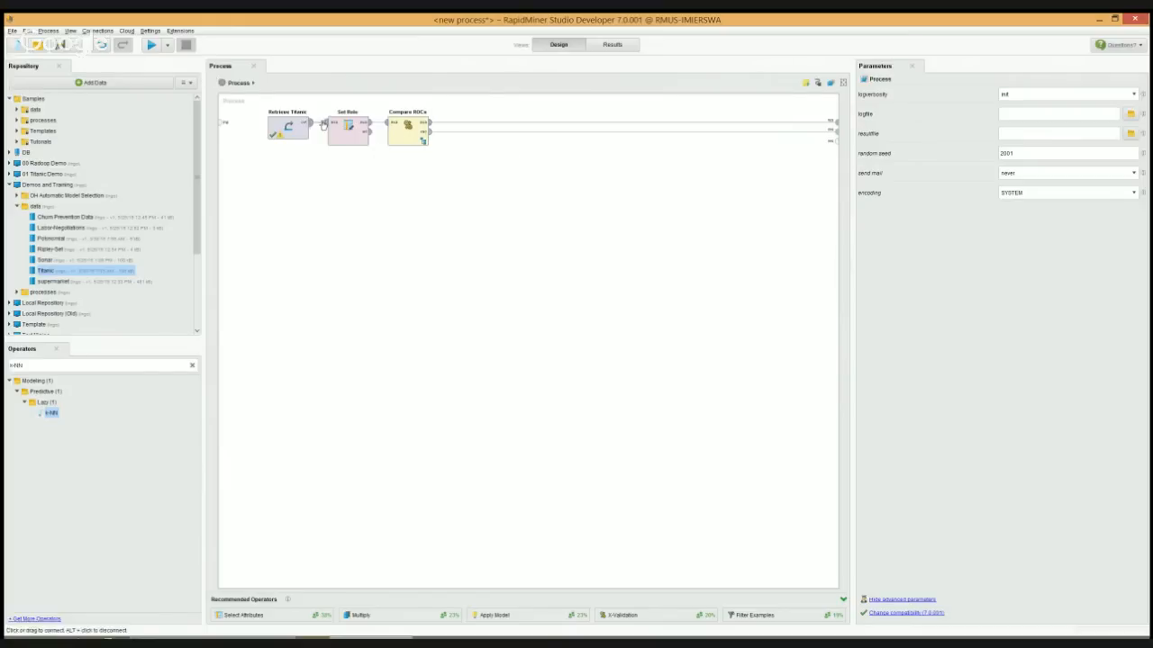
{"action": "left_click", "coordinate": [151, 45]}
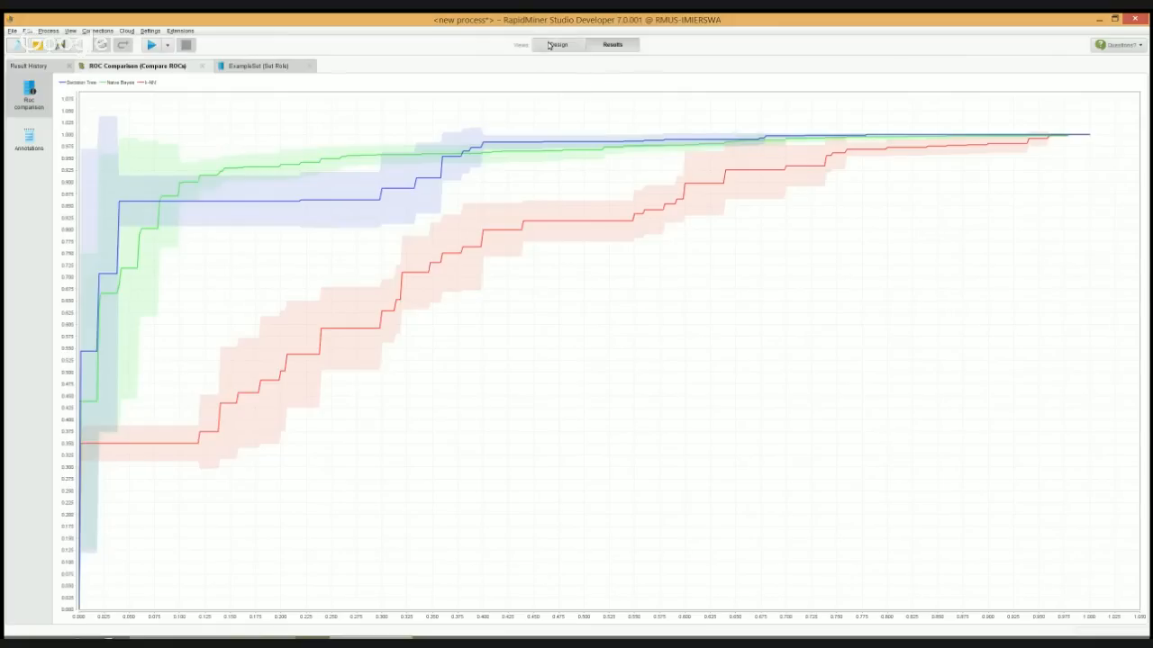
{"action": "key", "text": "F8"}
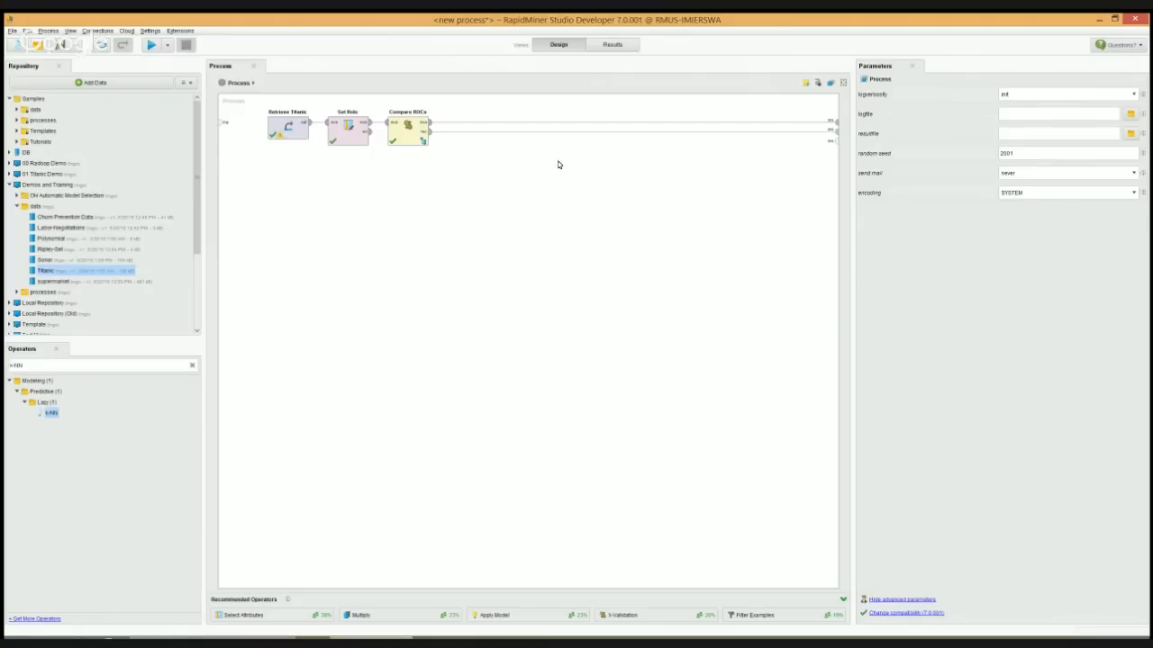
Delete all operators and open the stored process 03 Automatic Model Selection from Demos and Training, without saving the unnamed process
{"action": "key", "text": "ctrl+a"}
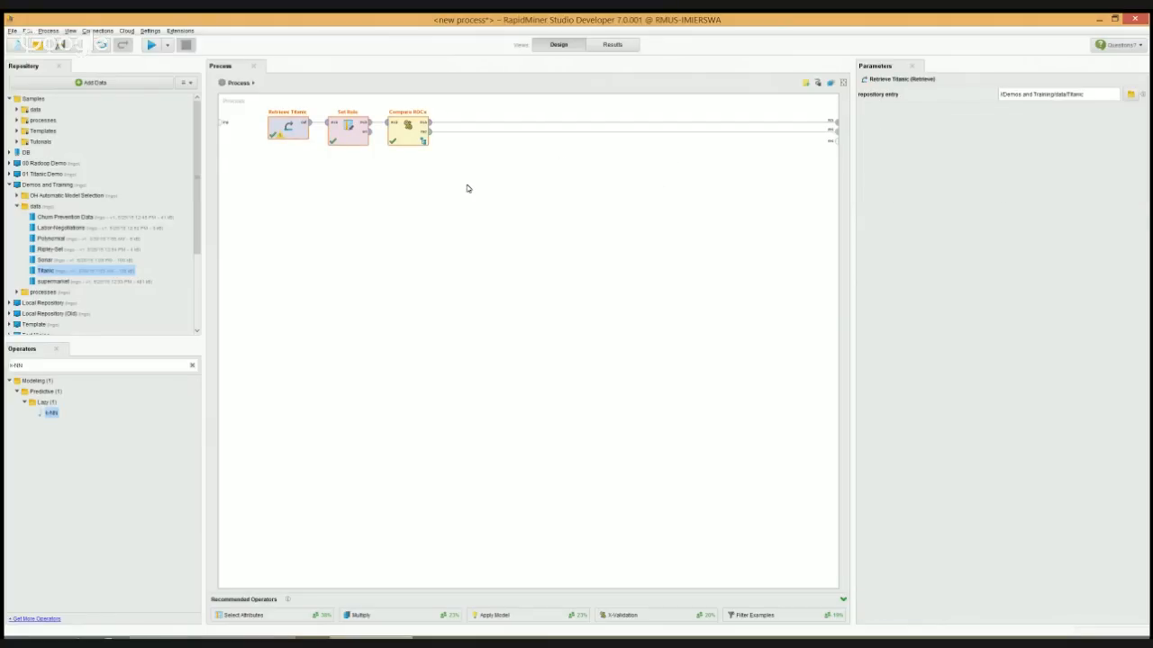
{"action": "key", "text": "Delete"}
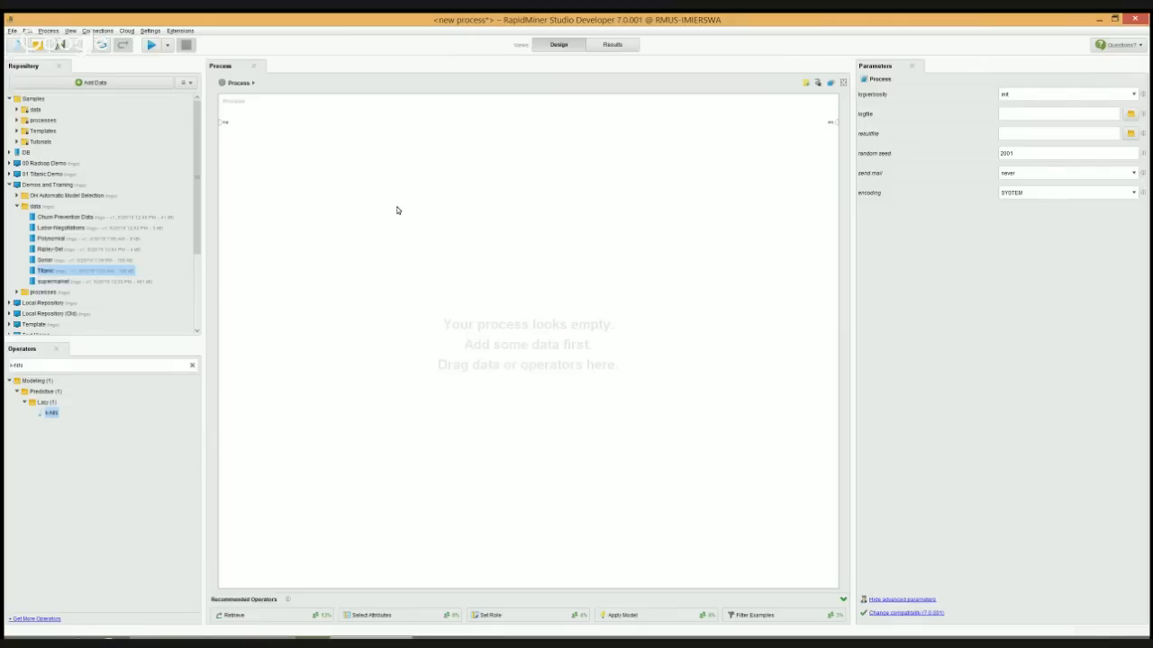
{"action": "left_click", "coordinate": [16, 206]}
{"action": "left_click", "coordinate": [17, 195]}
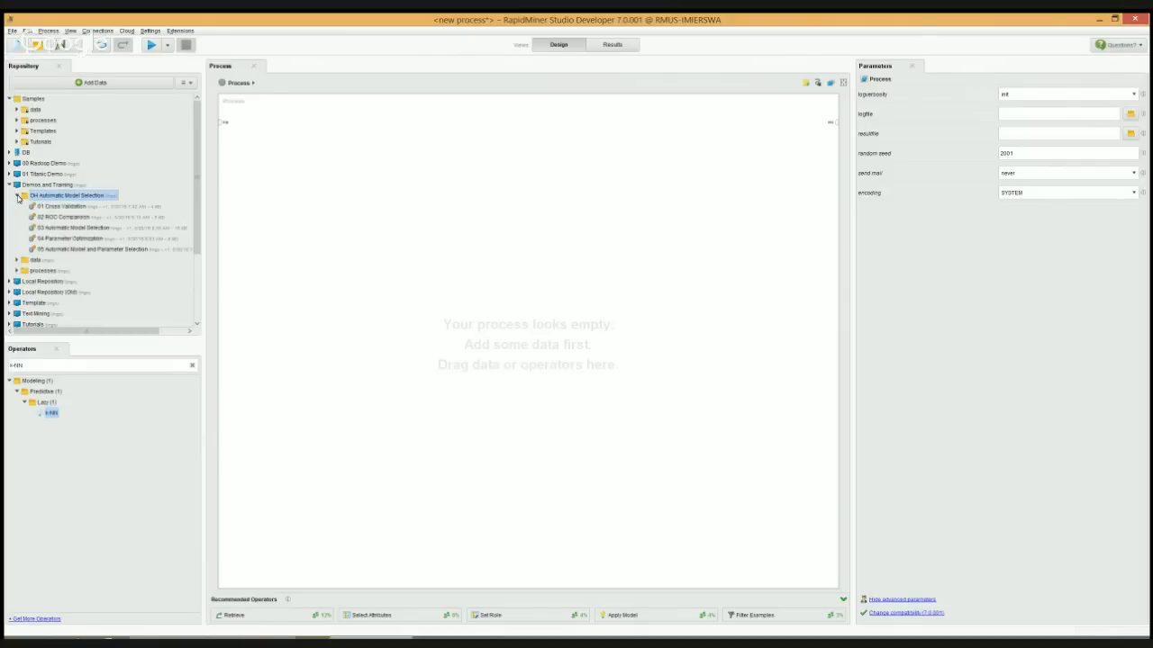
{"action": "double_click", "coordinate": [83, 231]}
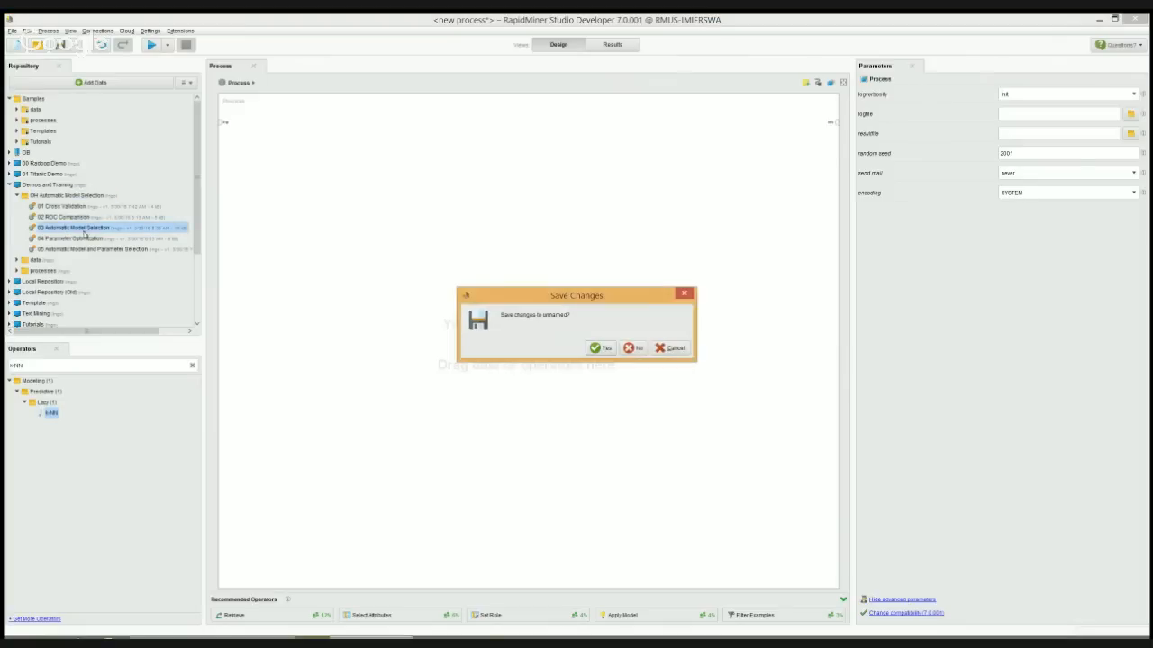
{"action": "left_click", "coordinate": [633, 348]}
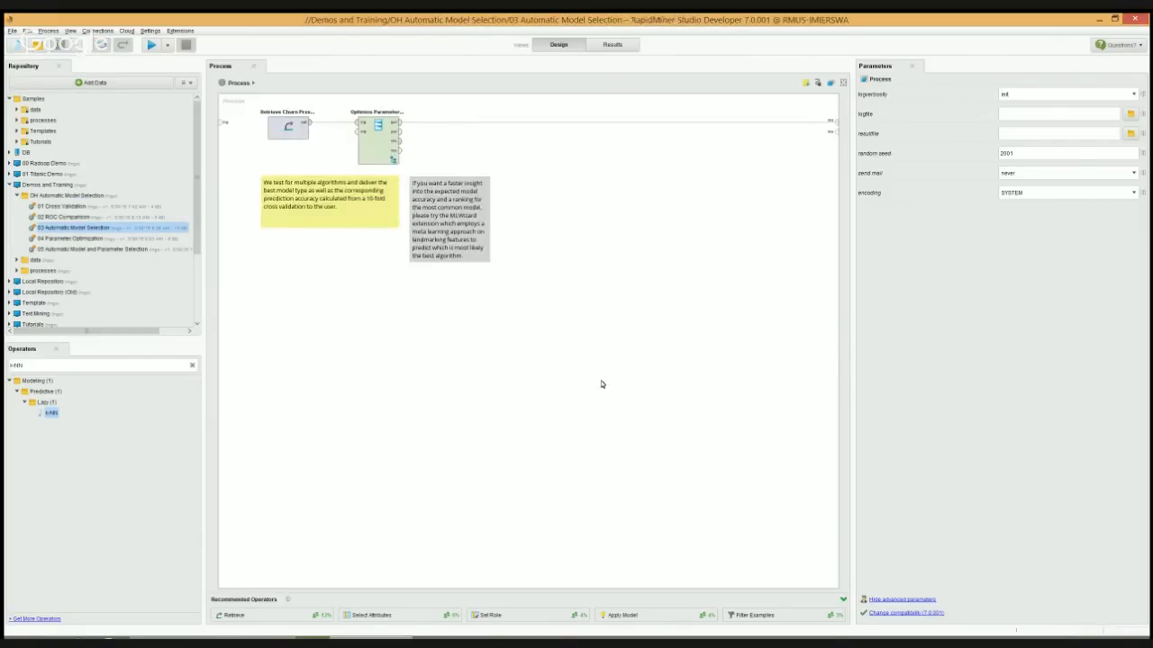
Examine the Retrieve Churn Prevention Data operator and the contents of Optimize Parameters (Grid)
{"action": "left_click", "coordinate": [288, 133]}
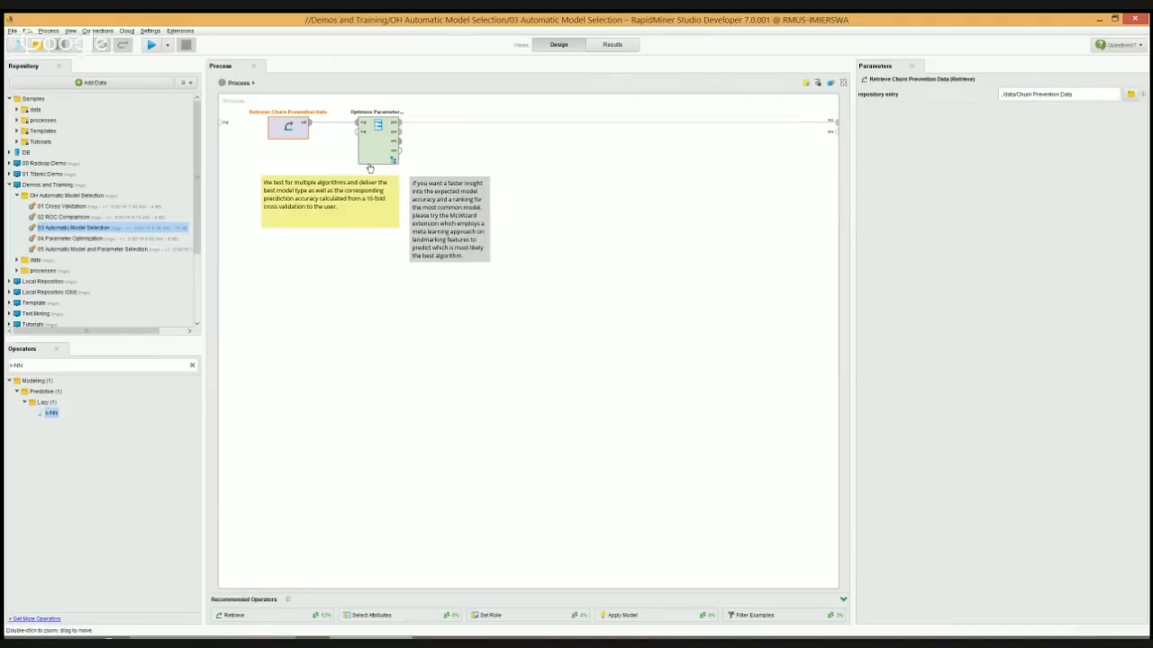
{"action": "double_click", "coordinate": [377, 152]}
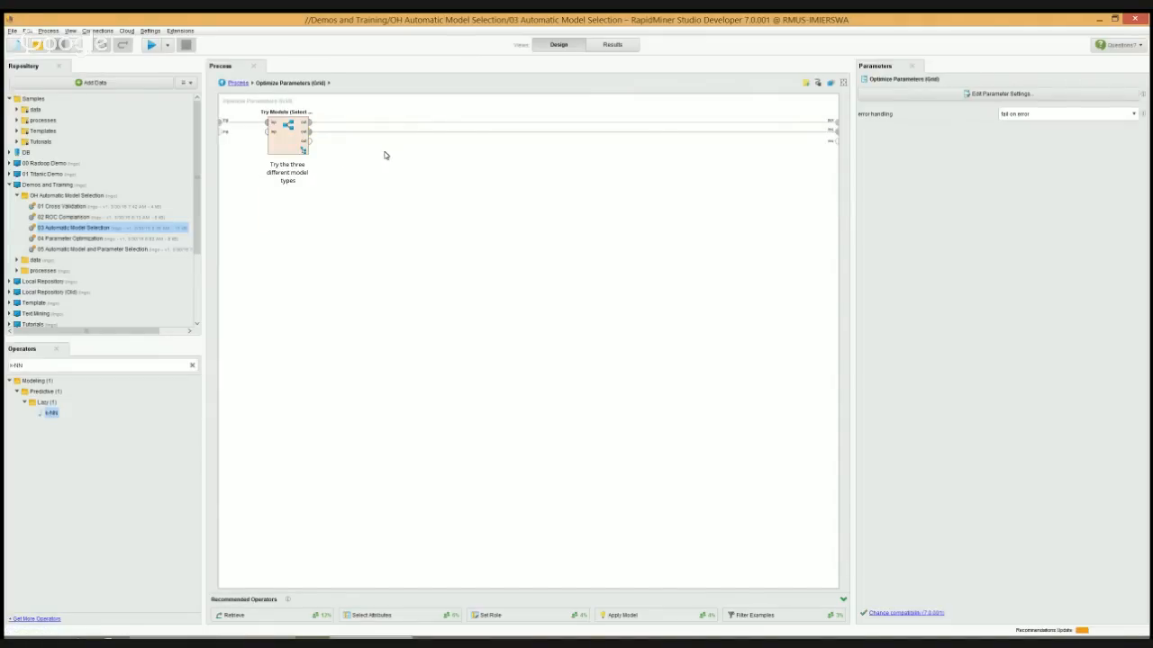
{"action": "left_click", "coordinate": [238, 83]}
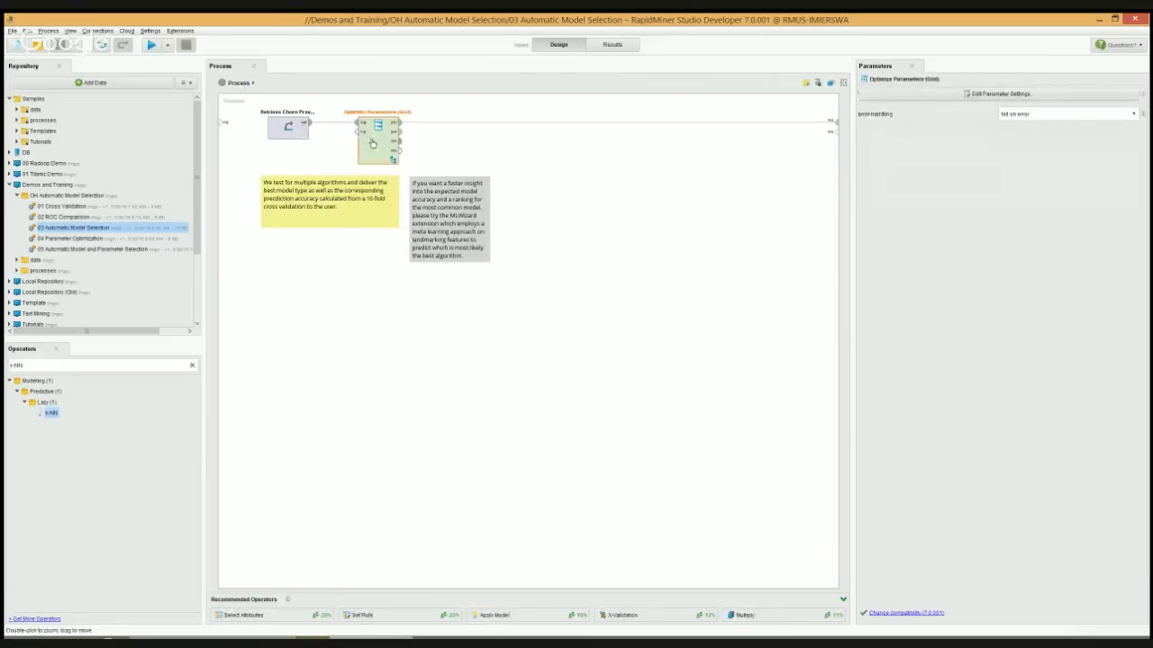
Detach Optimize Parameters (Grid) and move its Try Models subprocess into the main process after the churn data, with two outputs connected to the results
{"action": "left_click_drag", "start_coordinate": [379, 135], "coordinate": [682, 258]}
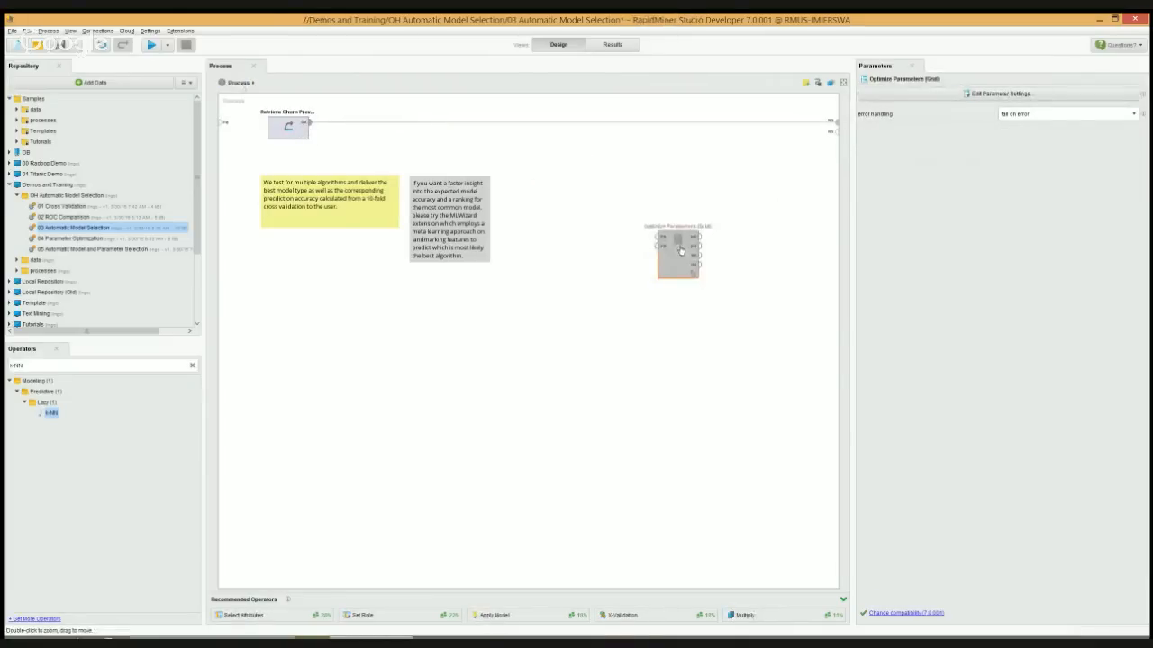
{"action": "double_click", "coordinate": [680, 256]}
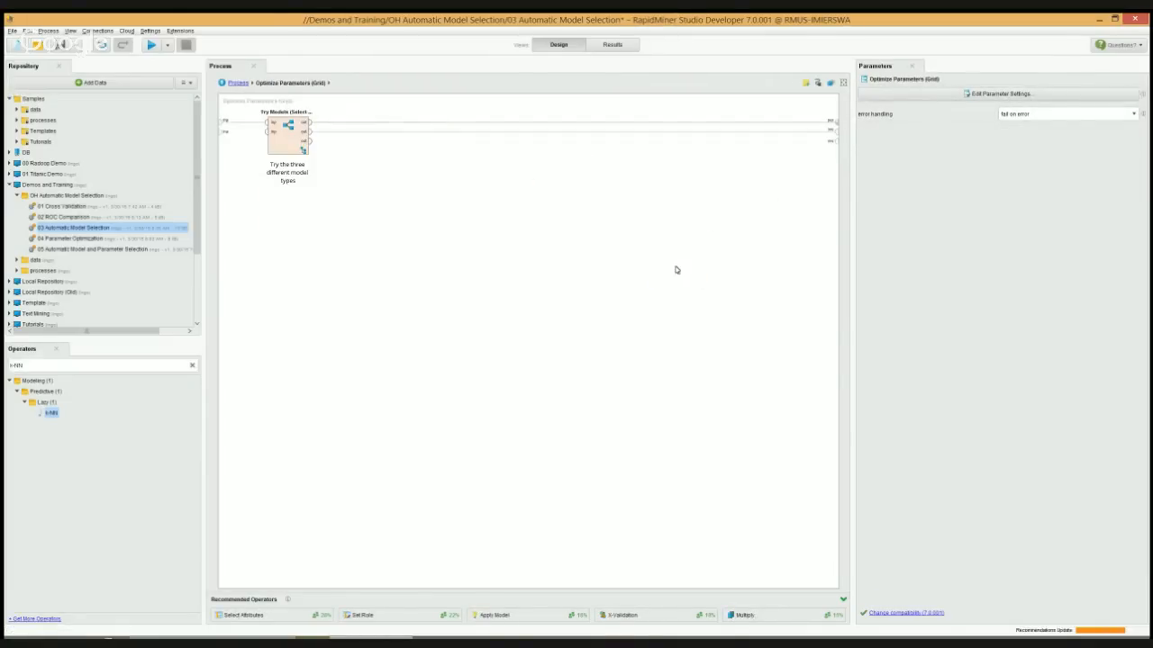
{"action": "left_click", "coordinate": [277, 130]}
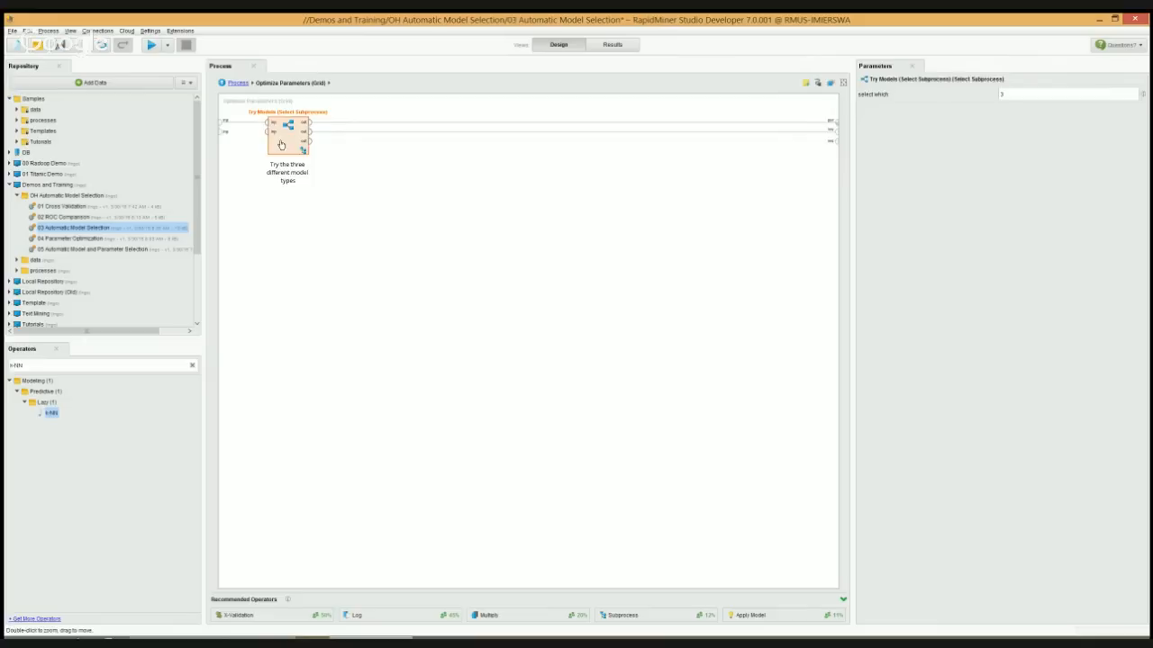
{"action": "key", "text": "ctrl+x"}
{"action": "left_click", "coordinate": [245, 84]}
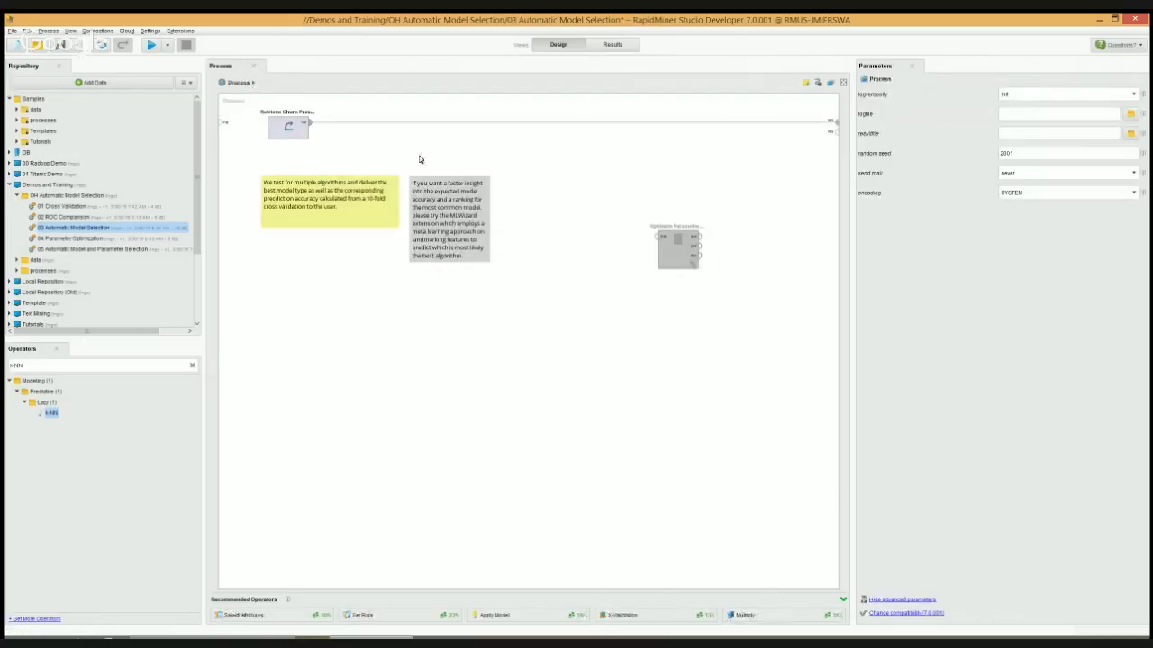
{"action": "key", "text": "ctrl+v"}
{"action": "left_click_drag", "start_coordinate": [418, 160], "coordinate": [385, 126]}
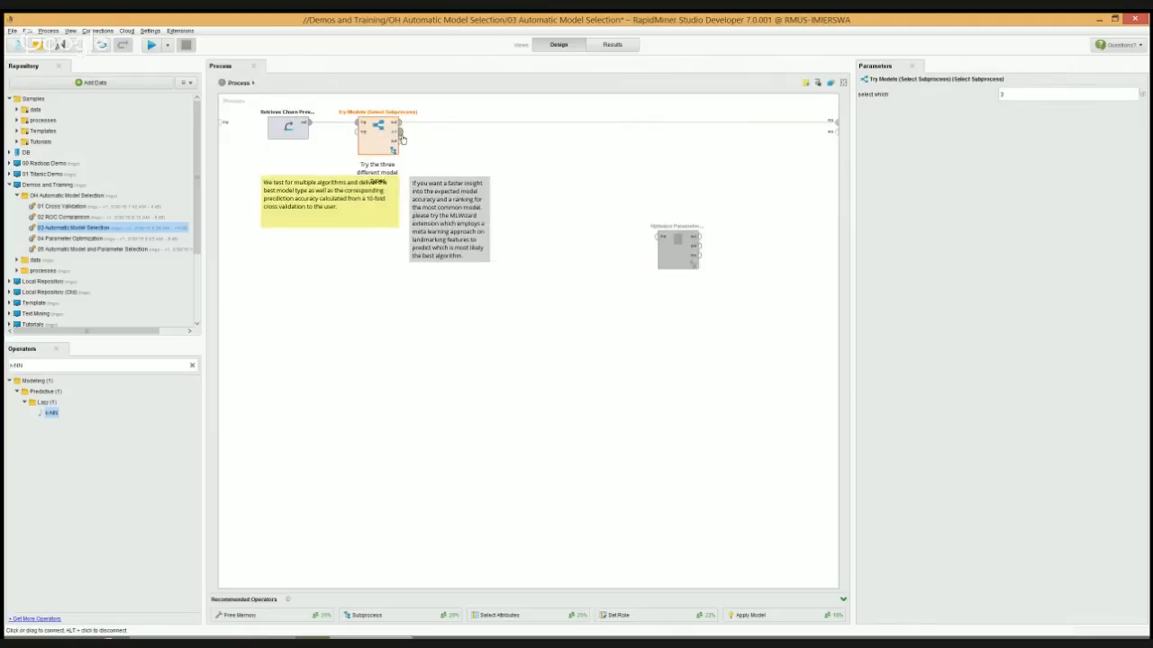
{"action": "left_click_drag", "start_coordinate": [402, 138], "coordinate": [838, 137]}
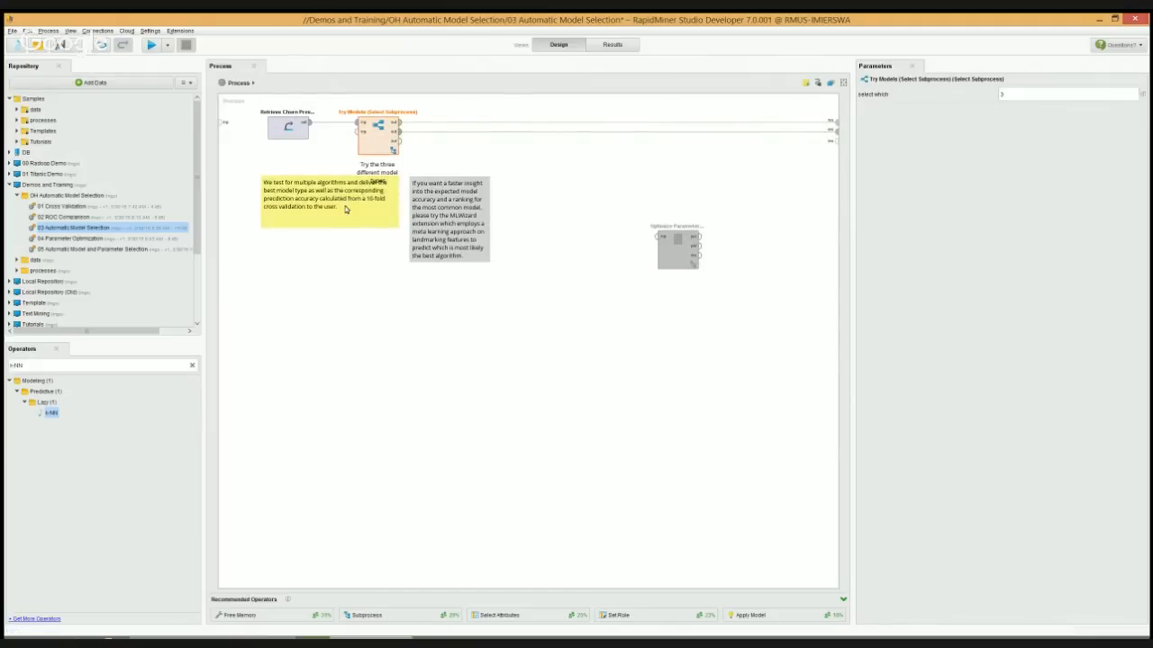
Tidy the main process by moving both notes away from Try Models and placing the detached Optimize Parameters operator below them
{"action": "left_click_drag", "start_coordinate": [359, 214], "coordinate": [365, 248]}
{"action": "left_click_drag", "start_coordinate": [451, 236], "coordinate": [478, 284]}
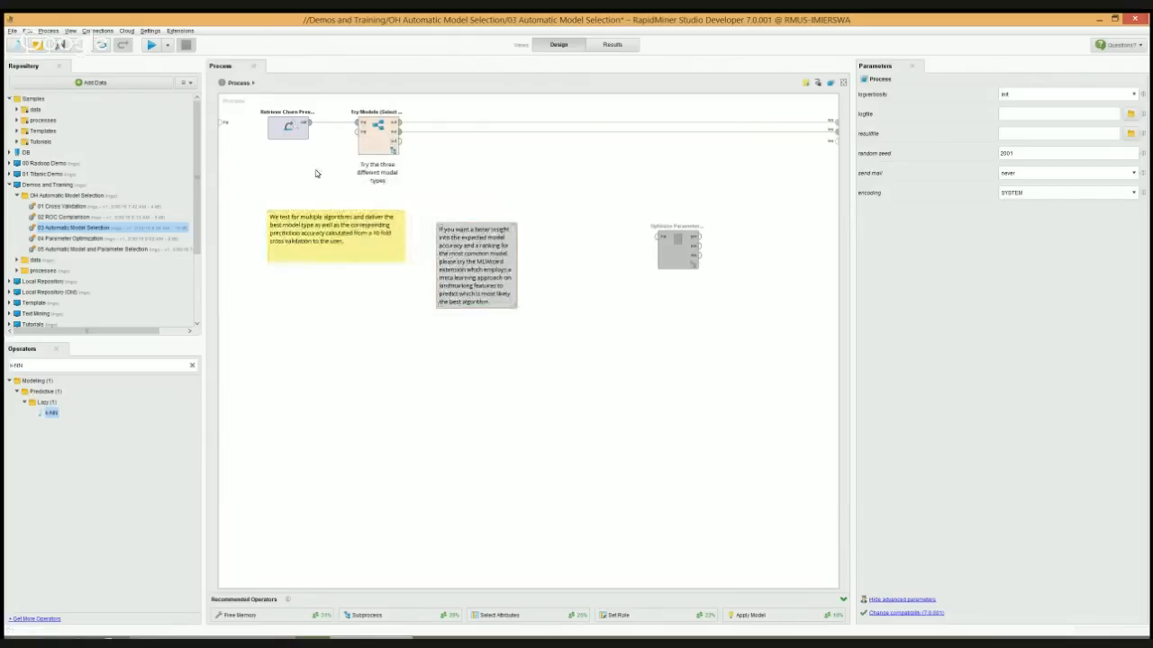
{"action": "left_click", "coordinate": [380, 138]}
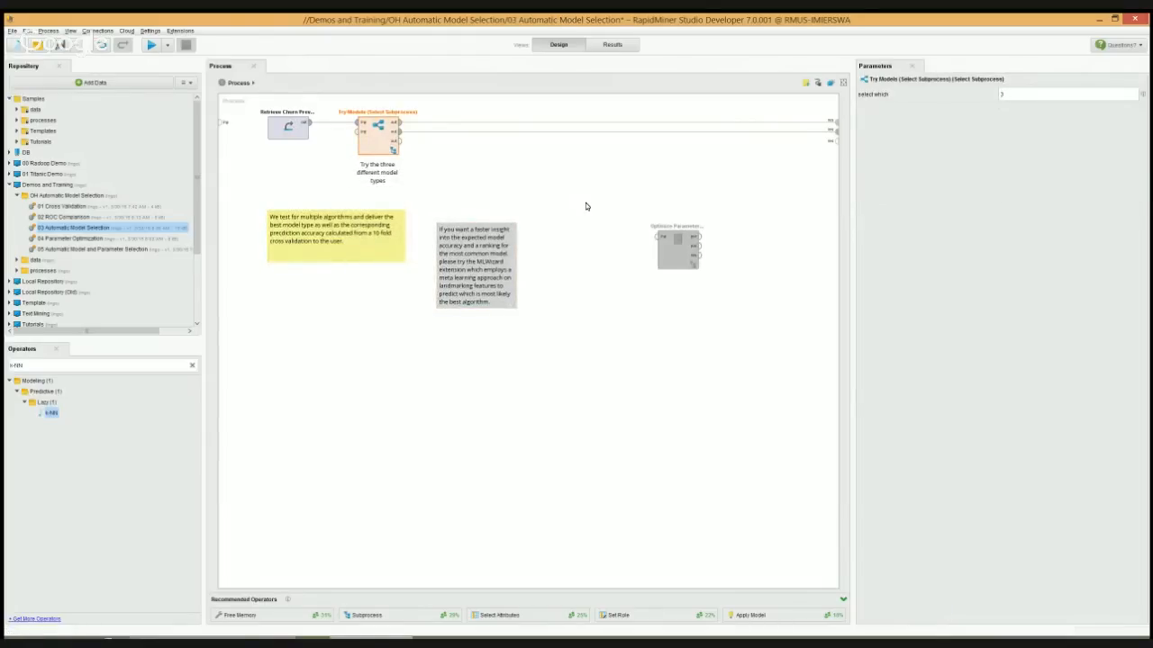
{"action": "left_click_drag", "start_coordinate": [690, 241], "coordinate": [360, 470]}
Examine the three alternatives inside Try Models and the contents of the decision tree, Naive Bayes and k-NN cross-validations
{"action": "left_click", "coordinate": [378, 139]}
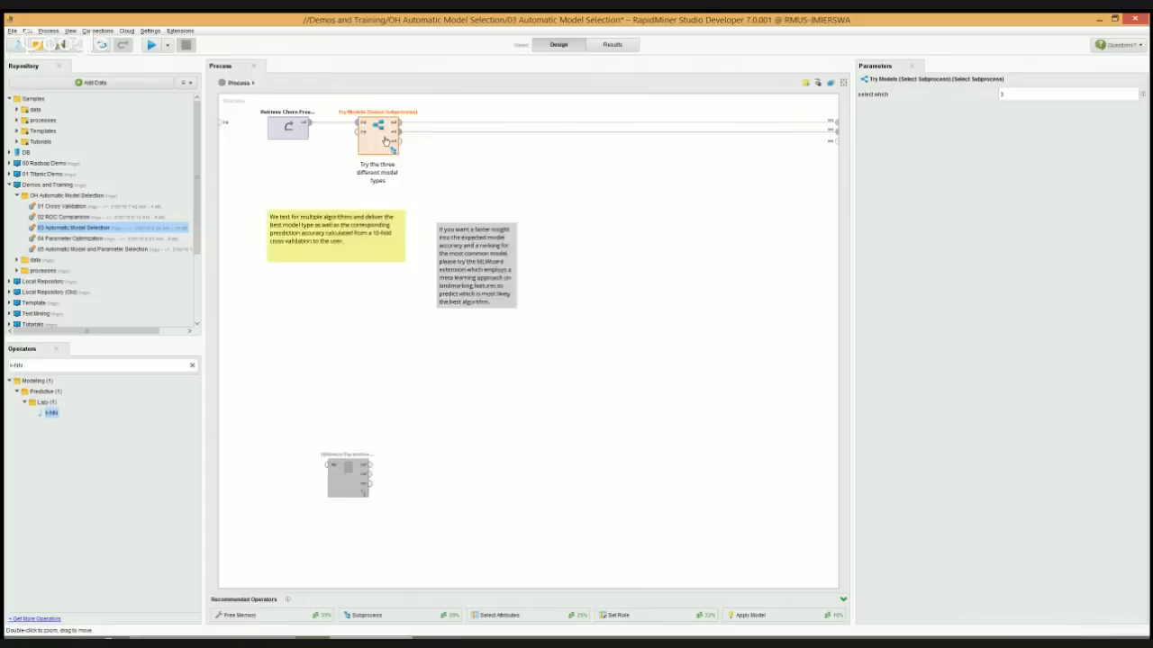
{"action": "double_click", "coordinate": [385, 142]}
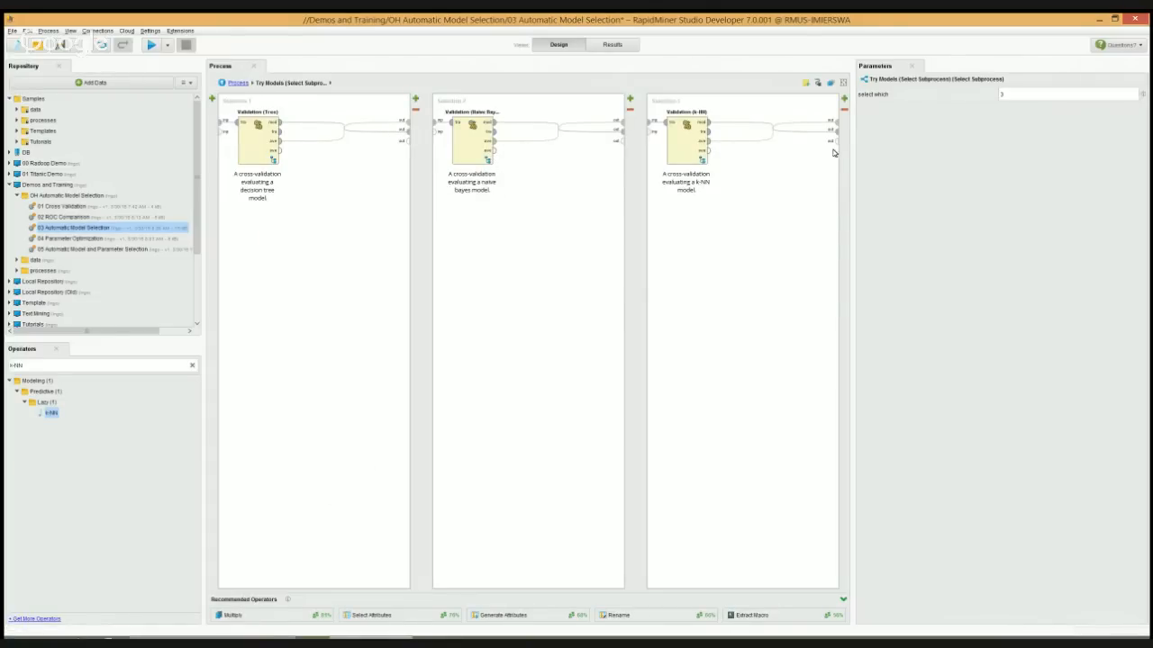
{"action": "left_click", "coordinate": [844, 99]}
{"action": "left_click", "coordinate": [843, 111]}
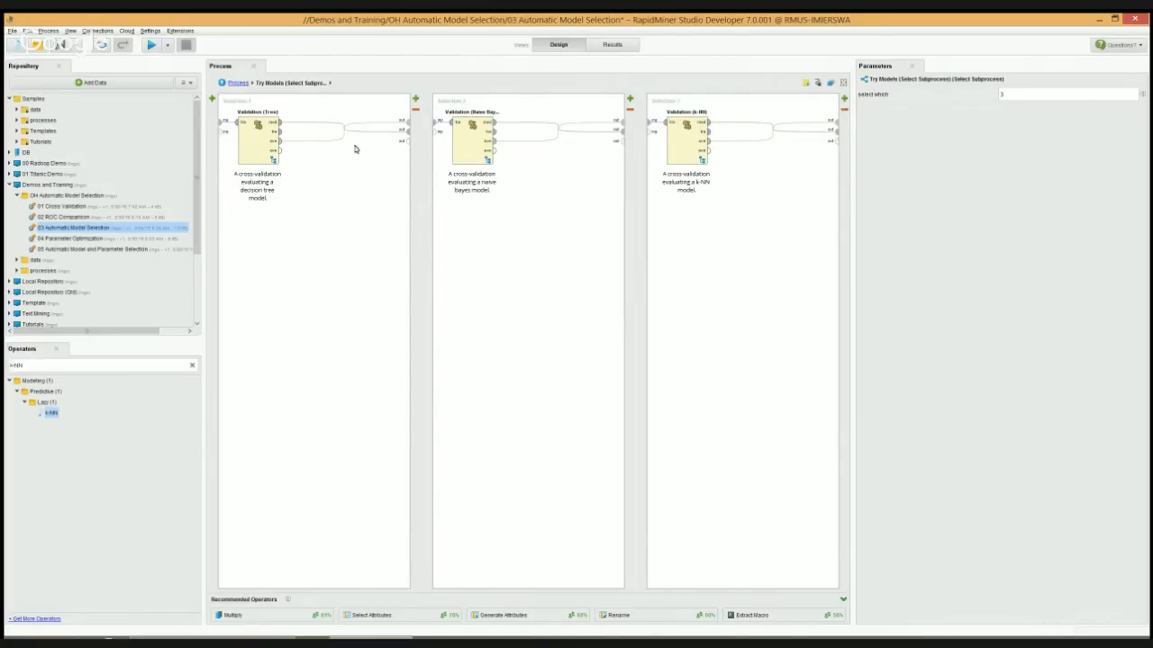
{"action": "double_click", "coordinate": [253, 149]}
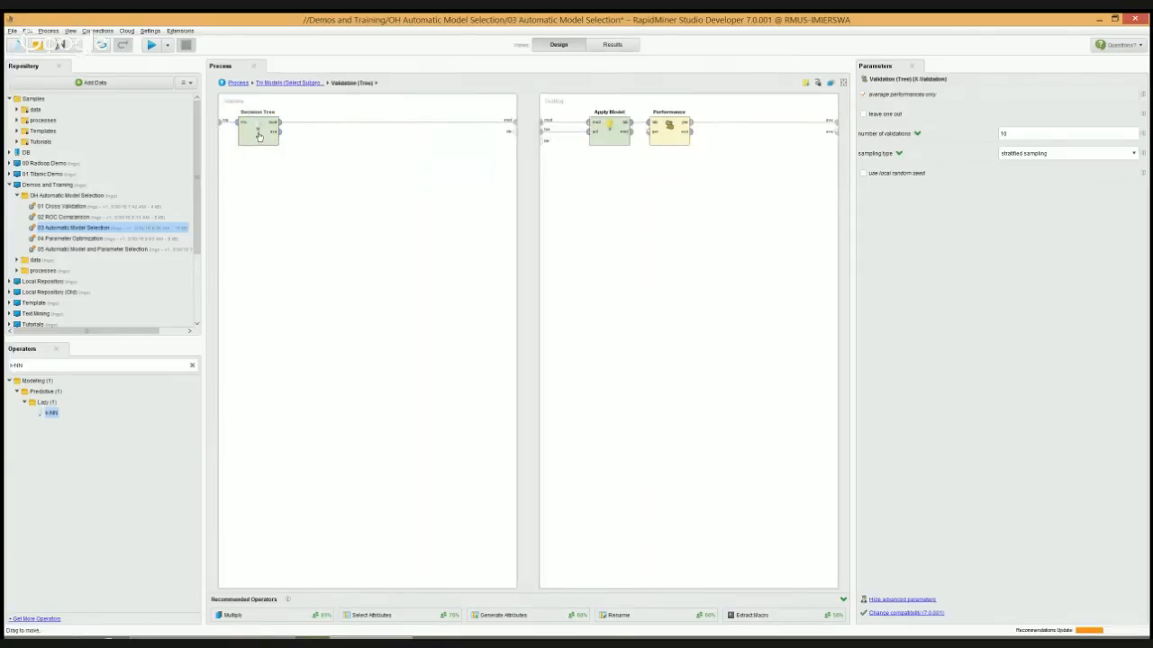
{"action": "left_click", "coordinate": [301, 82]}
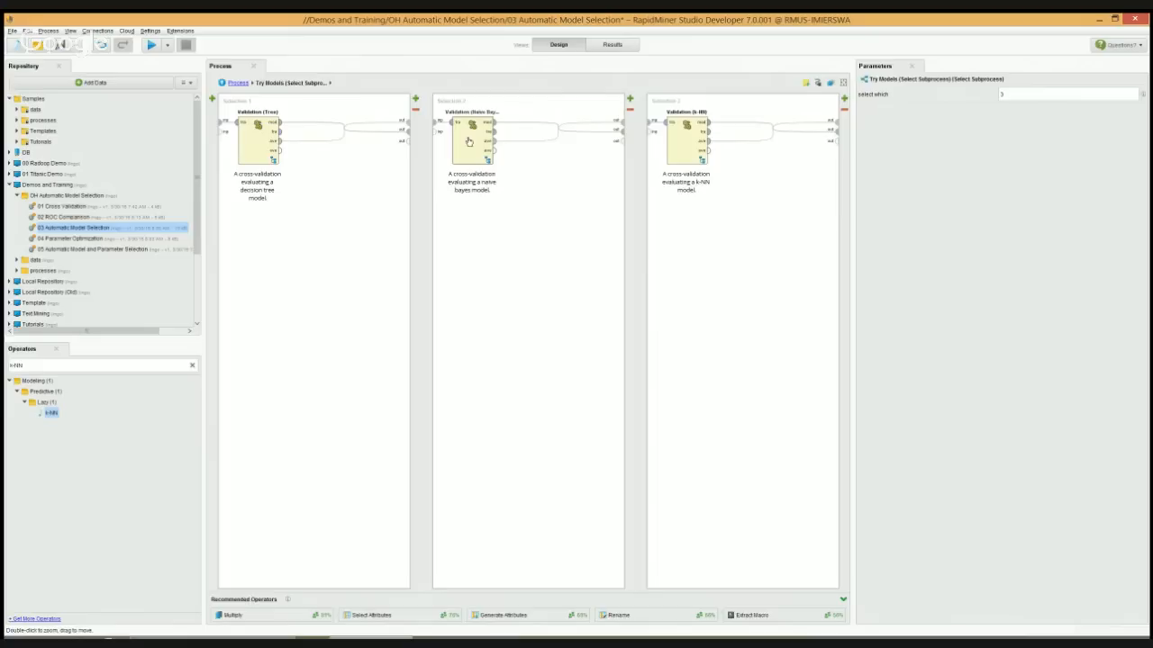
{"action": "double_click", "coordinate": [468, 141]}
{"action": "left_click", "coordinate": [281, 83]}
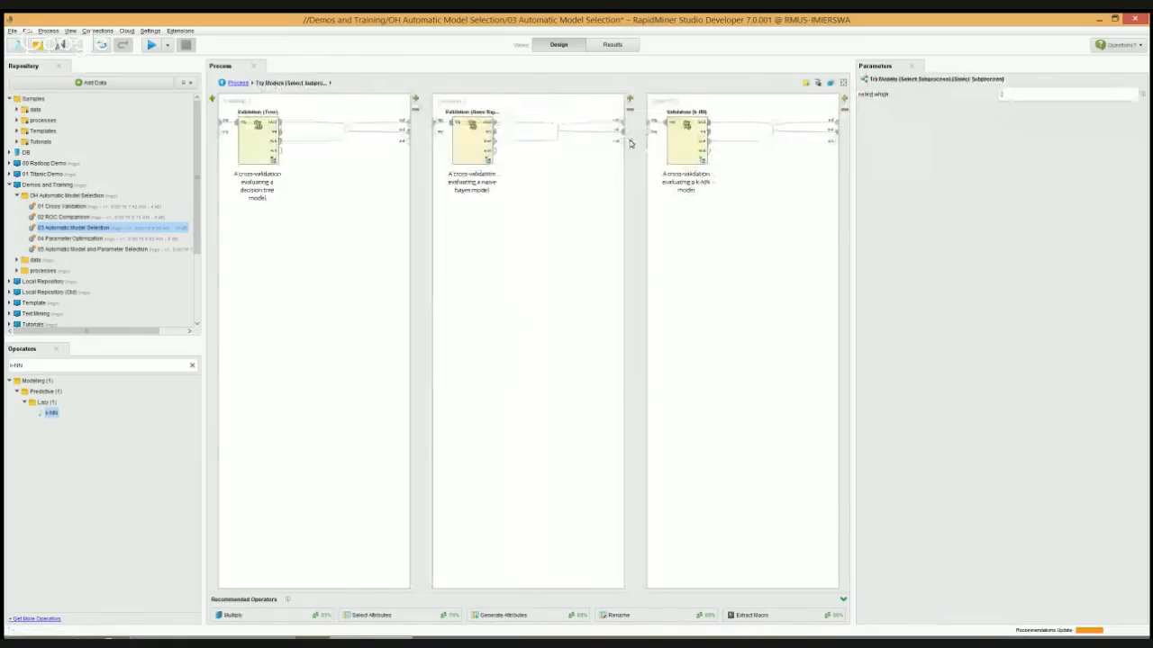
{"action": "double_click", "coordinate": [686, 142]}
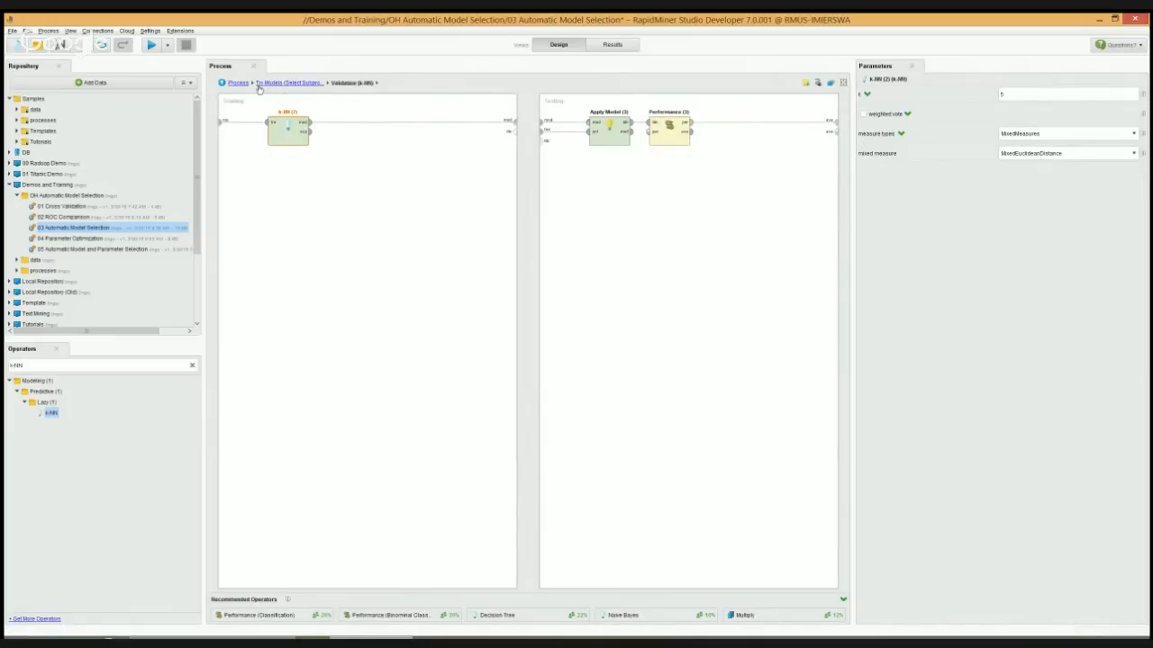
Set Try Models' select which parameter to 1, run the process and view the decision tree with its performance
{"action": "left_click", "coordinate": [287, 83]}
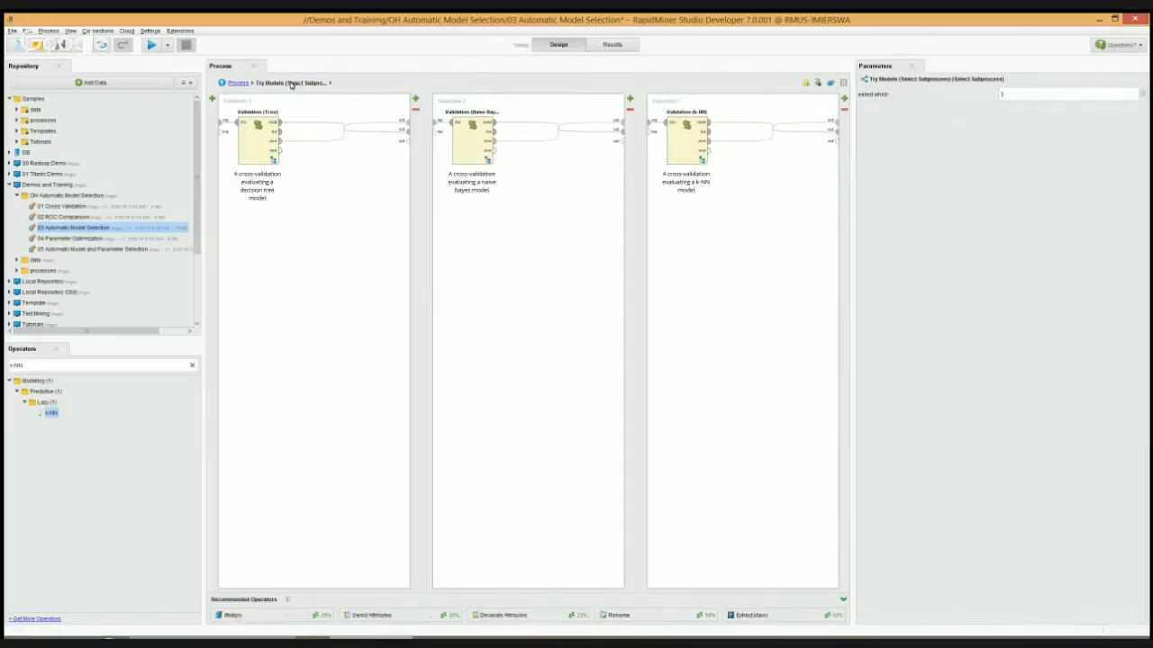
{"action": "left_click", "coordinate": [233, 82]}
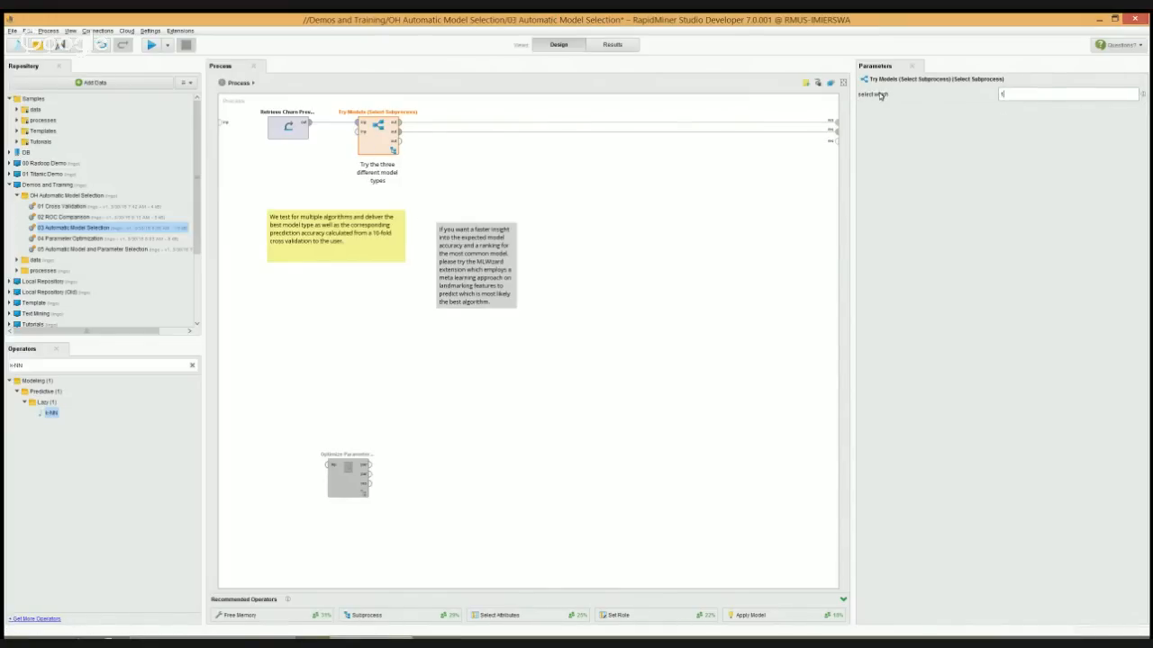
{"action": "left_click", "coordinate": [484, 178]}
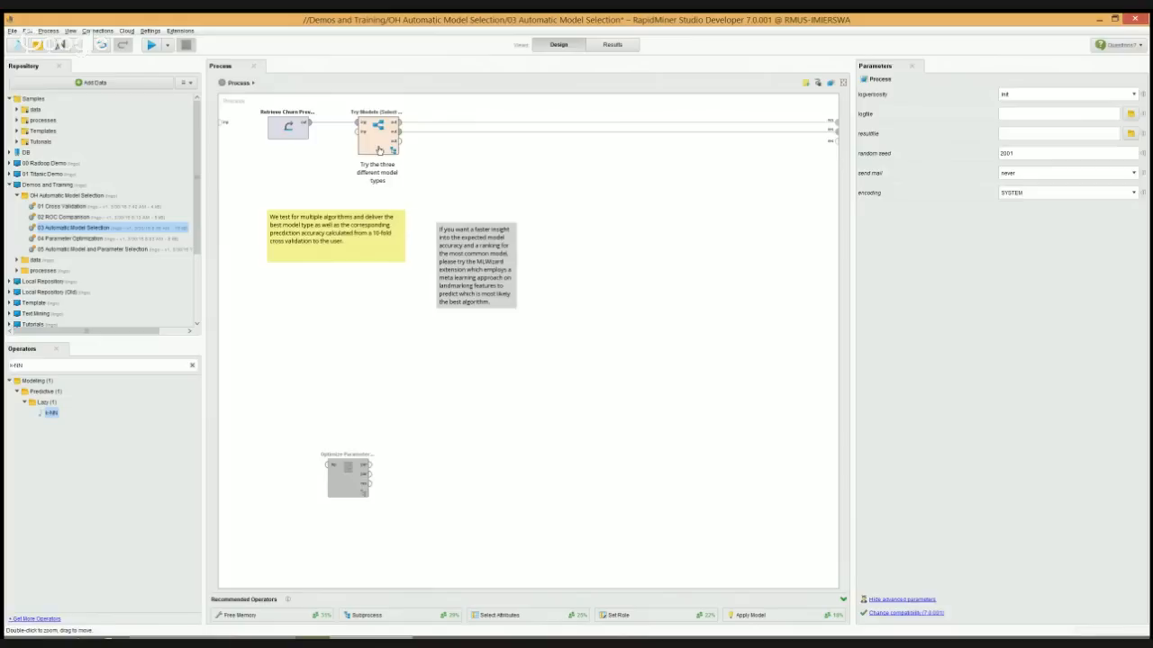
{"action": "double_click", "coordinate": [379, 150]}
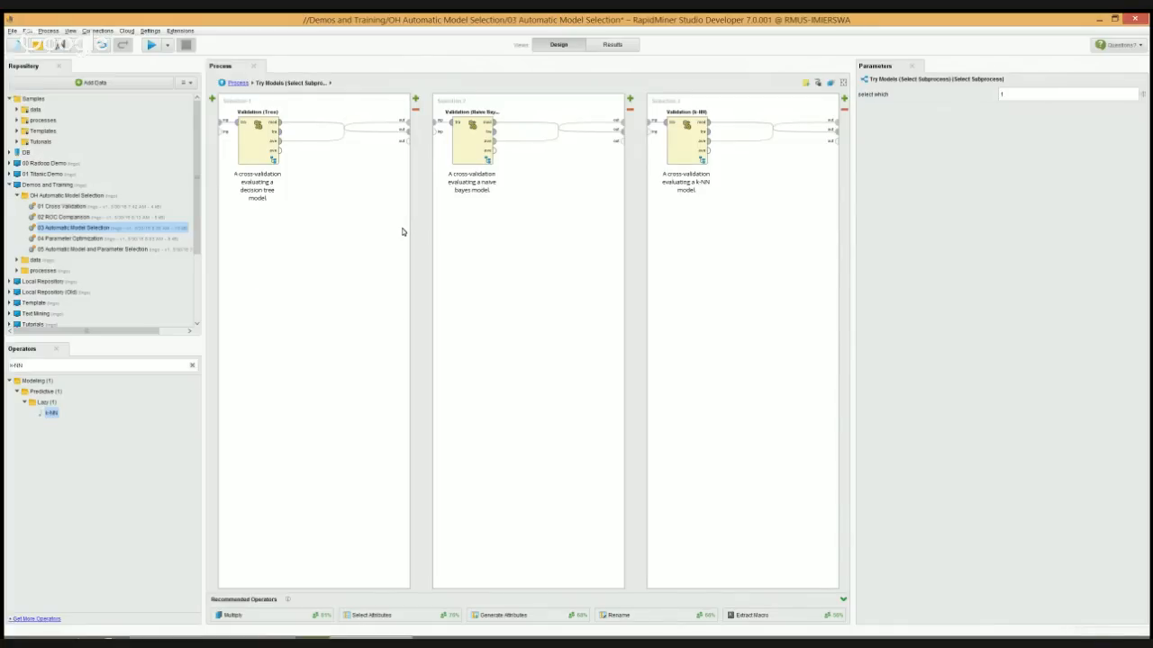
{"action": "left_click", "coordinate": [236, 83]}
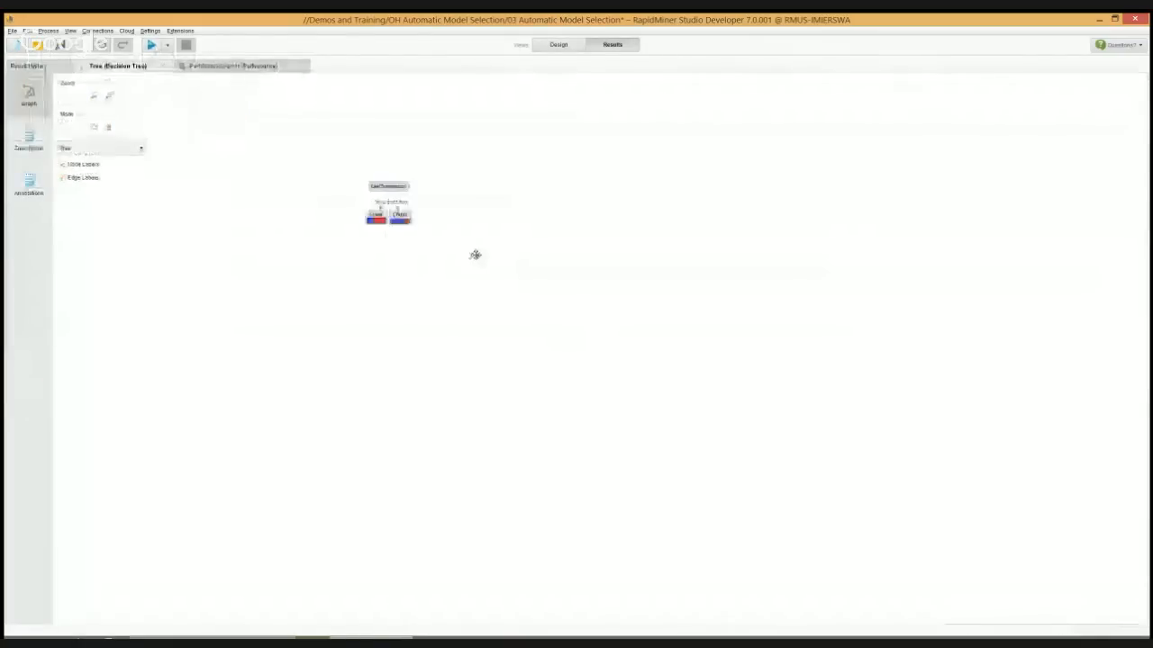
{"action": "left_click", "coordinate": [219, 67]}
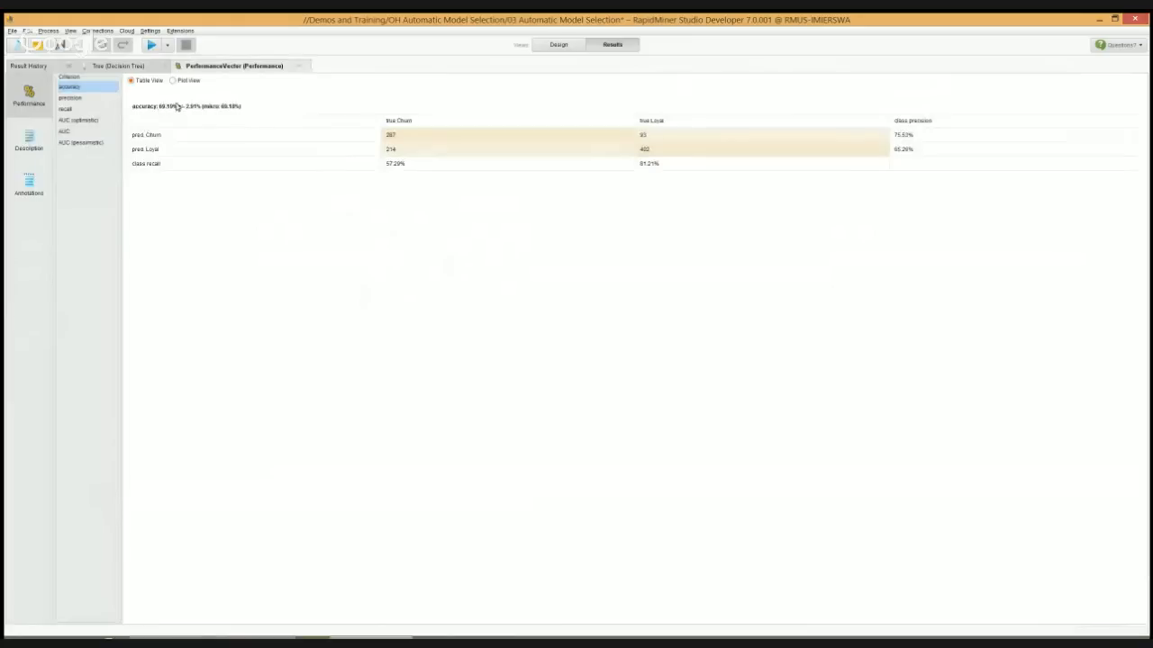
{"action": "left_click", "coordinate": [572, 49]}
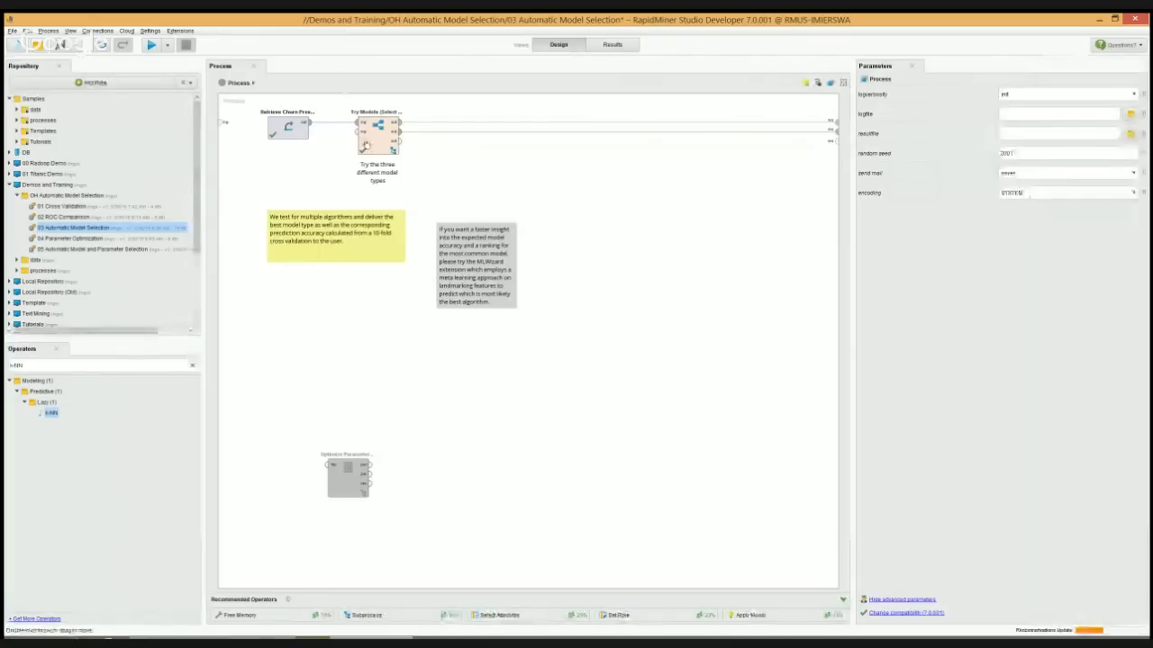
Run the process with Try Models' select which parameter set to 2, and view the Naive Bayes distribution charts and performance
{"action": "left_click", "coordinate": [366, 142]}
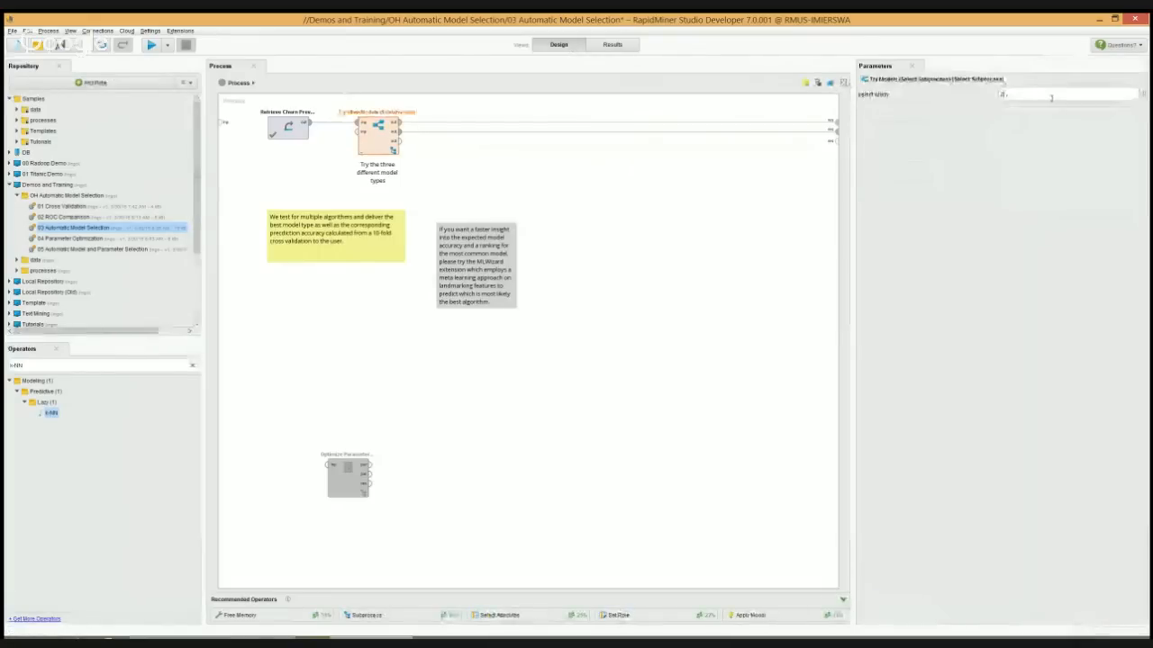
{"action": "left_click", "coordinate": [151, 49]}
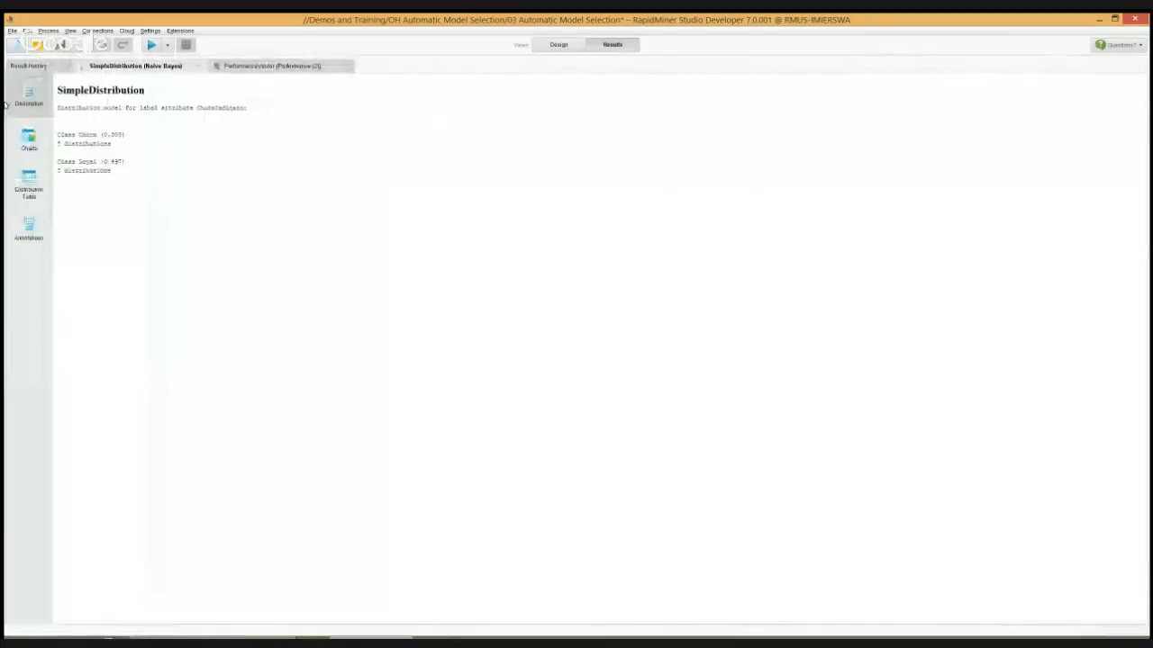
{"action": "left_click", "coordinate": [29, 137]}
{"action": "left_click", "coordinate": [113, 97]}
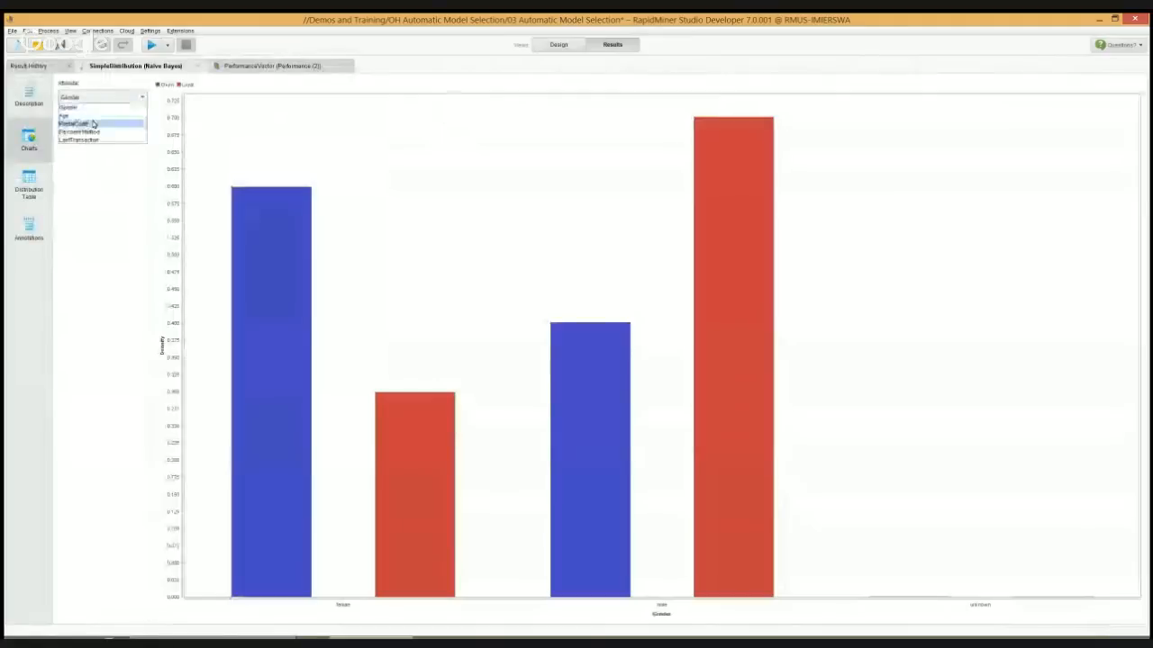
{"action": "left_click", "coordinate": [72, 115]}
{"action": "left_click", "coordinate": [261, 67]}
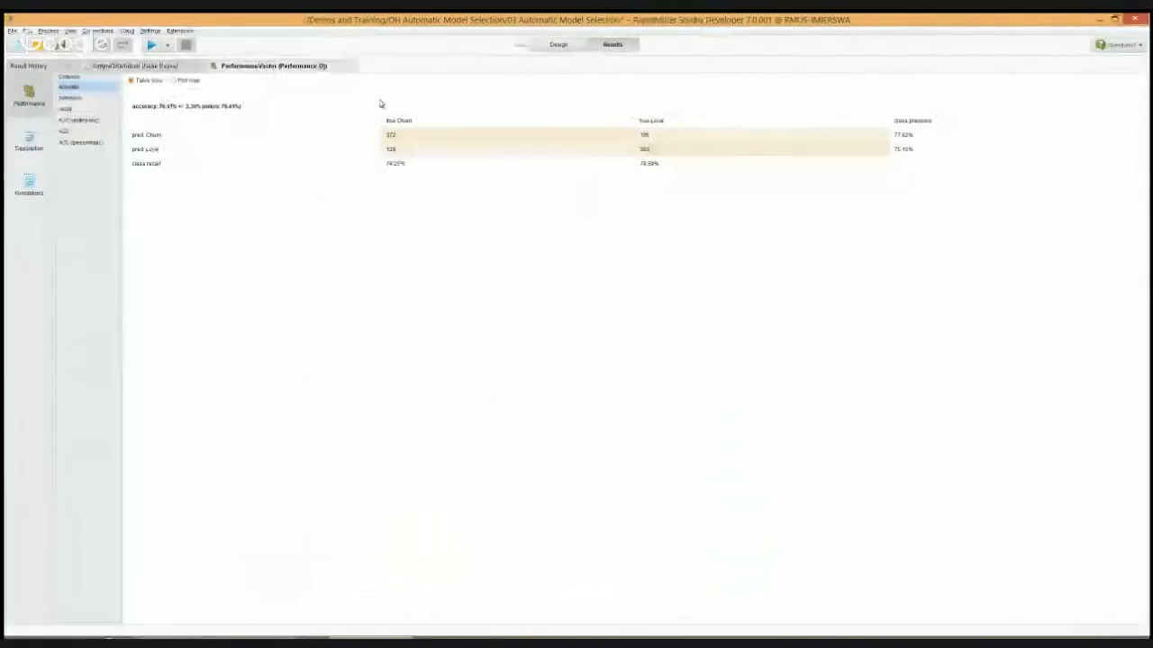
{"action": "left_click", "coordinate": [556, 45]}
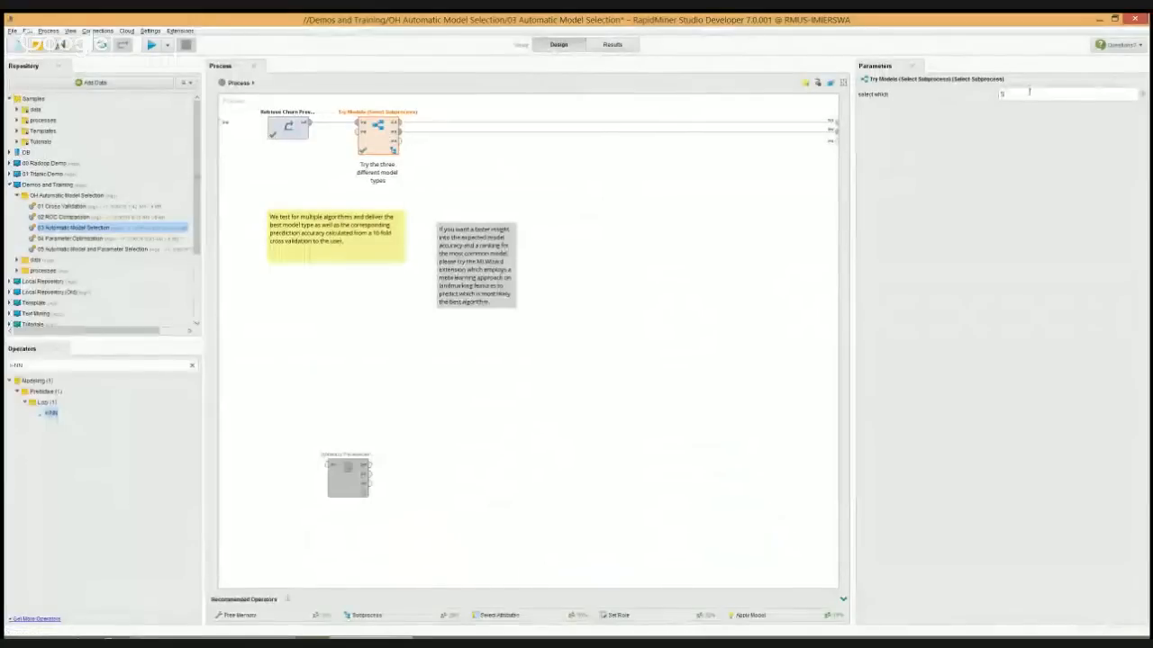
Run the process with select which set to 3 and view the performance of the k-NN model
{"action": "left_click", "coordinate": [151, 45]}
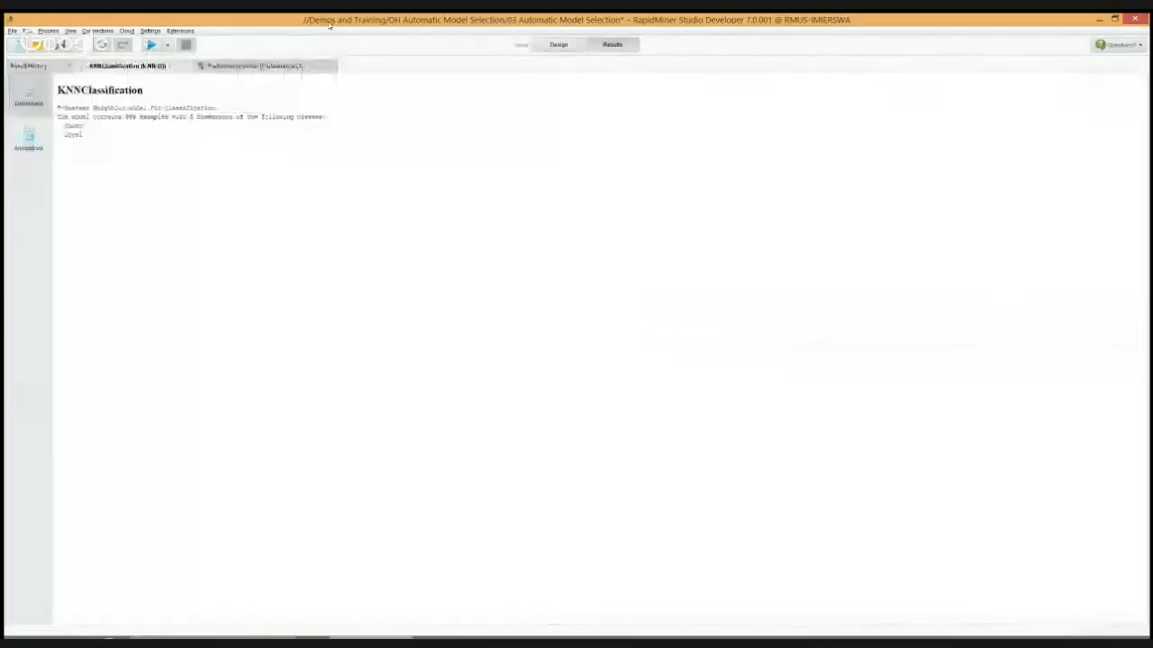
{"action": "left_click", "coordinate": [220, 66]}
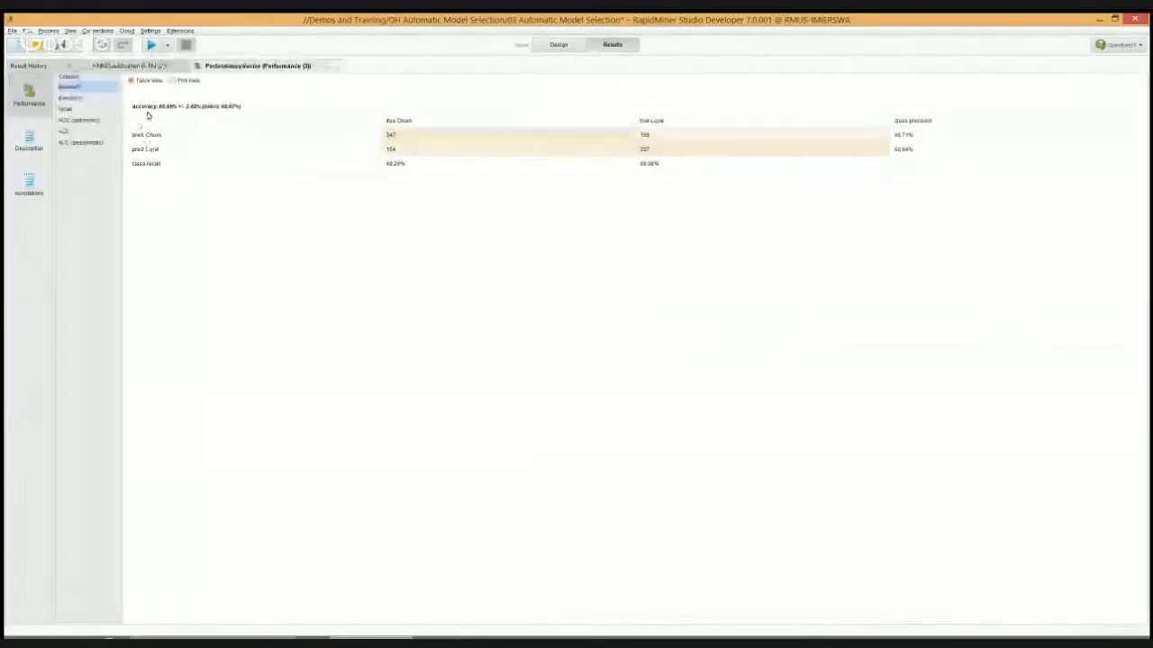
{"action": "left_click", "coordinate": [558, 44]}
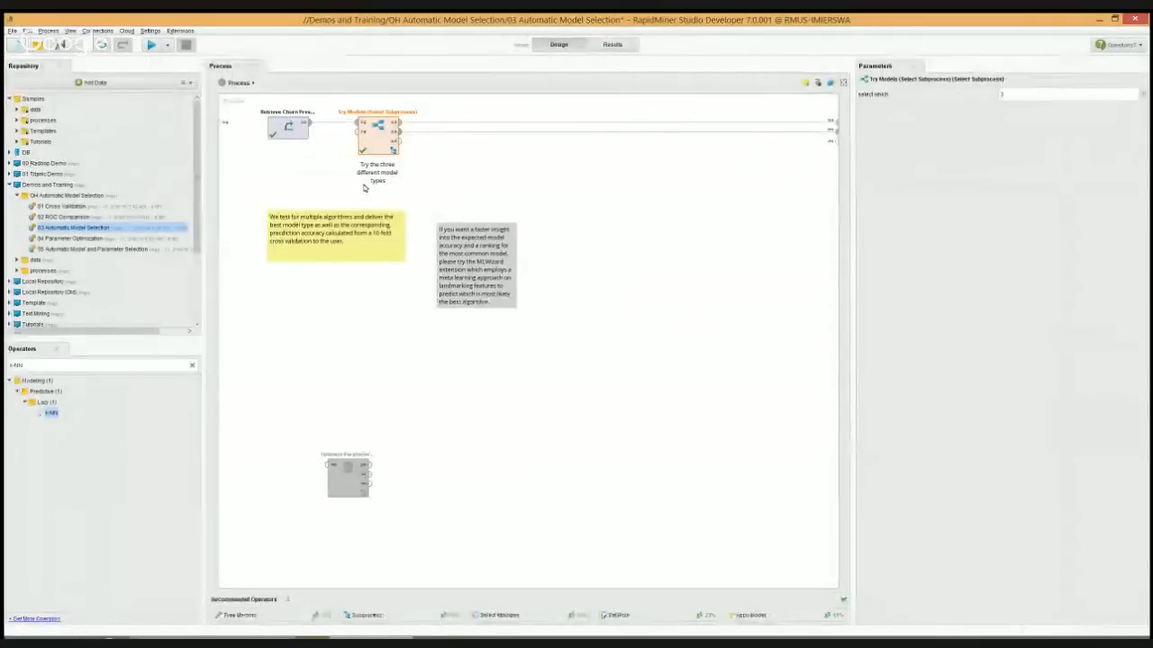
Delete the detached Optimize Parameters operator and add a new Optimize Parameters (Grid) operator beside Try Models
{"action": "left_click", "coordinate": [460, 179]}
{"action": "left_click", "coordinate": [400, 141]}
{"action": "left_click", "coordinate": [704, 161]}
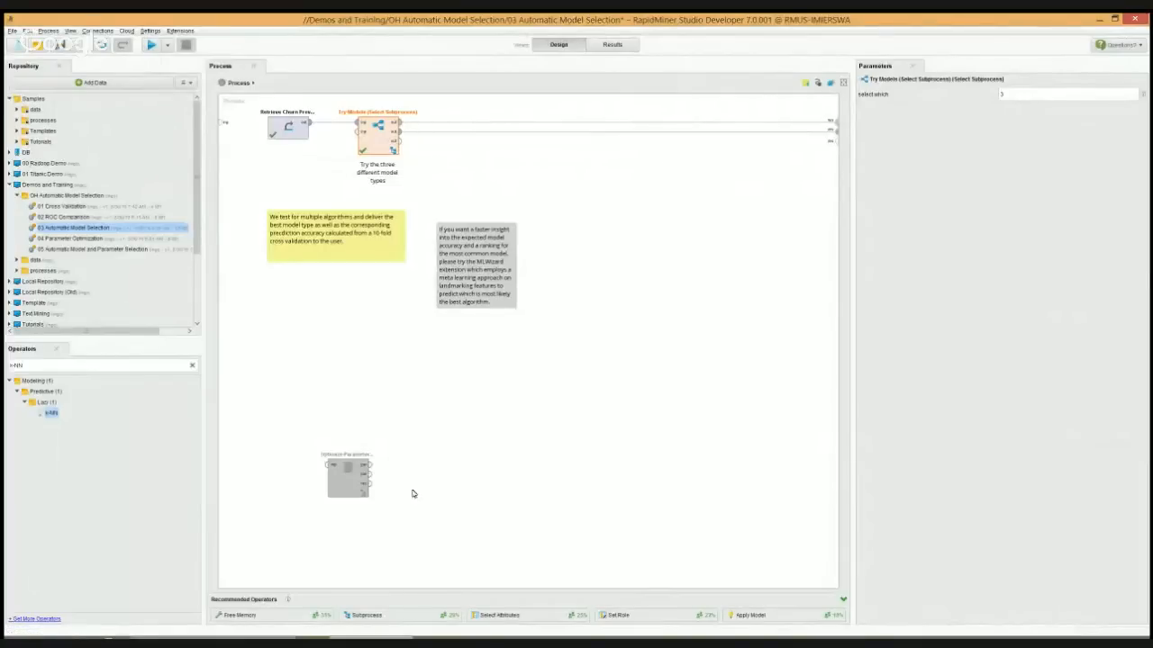
{"action": "left_click", "coordinate": [347, 479]}
{"action": "key", "text": "Delete"}
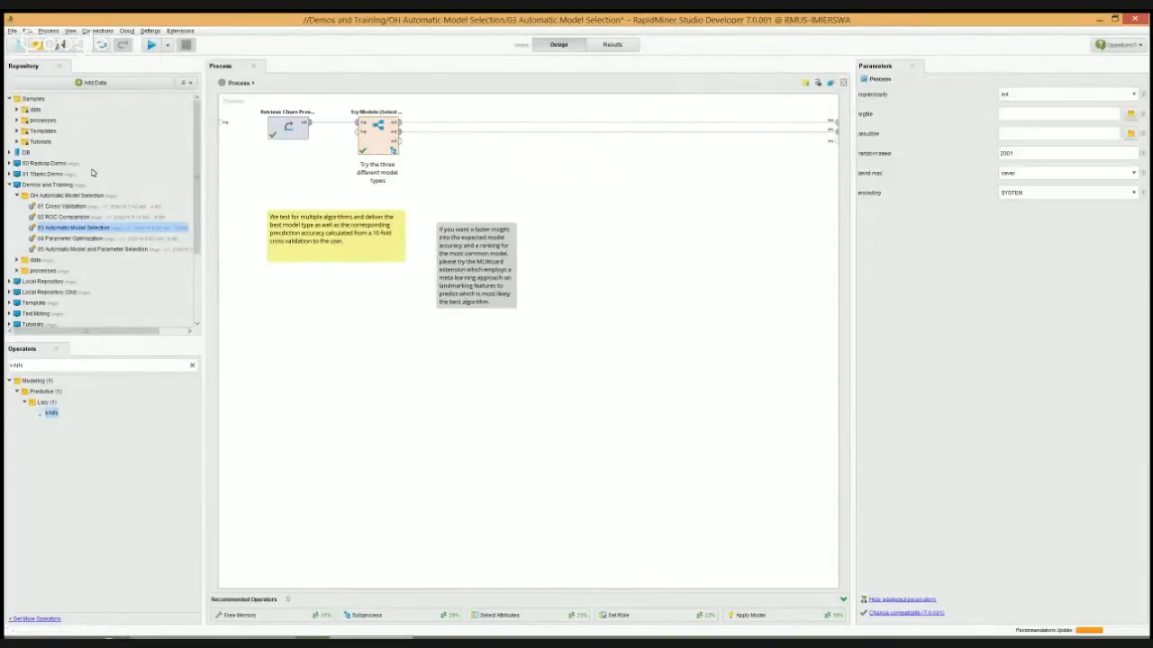
{"action": "left_click", "coordinate": [64, 364]}
{"action": "type", "text": "Opti"}
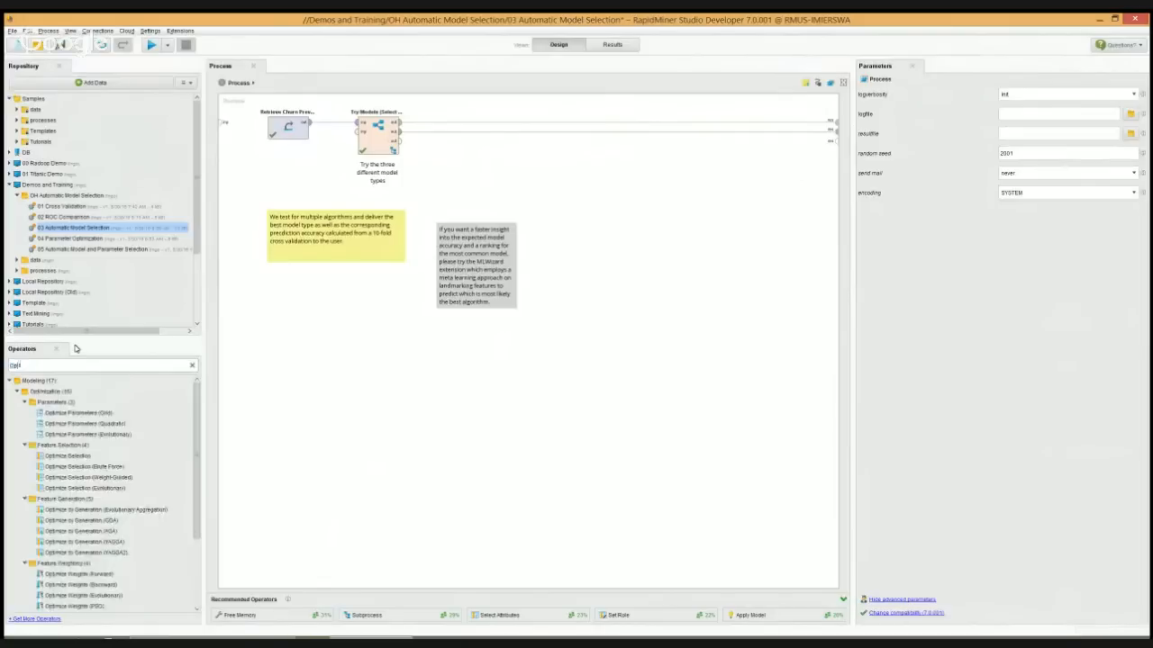
{"action": "left_click_drag", "start_coordinate": [72, 414], "coordinate": [443, 186]}
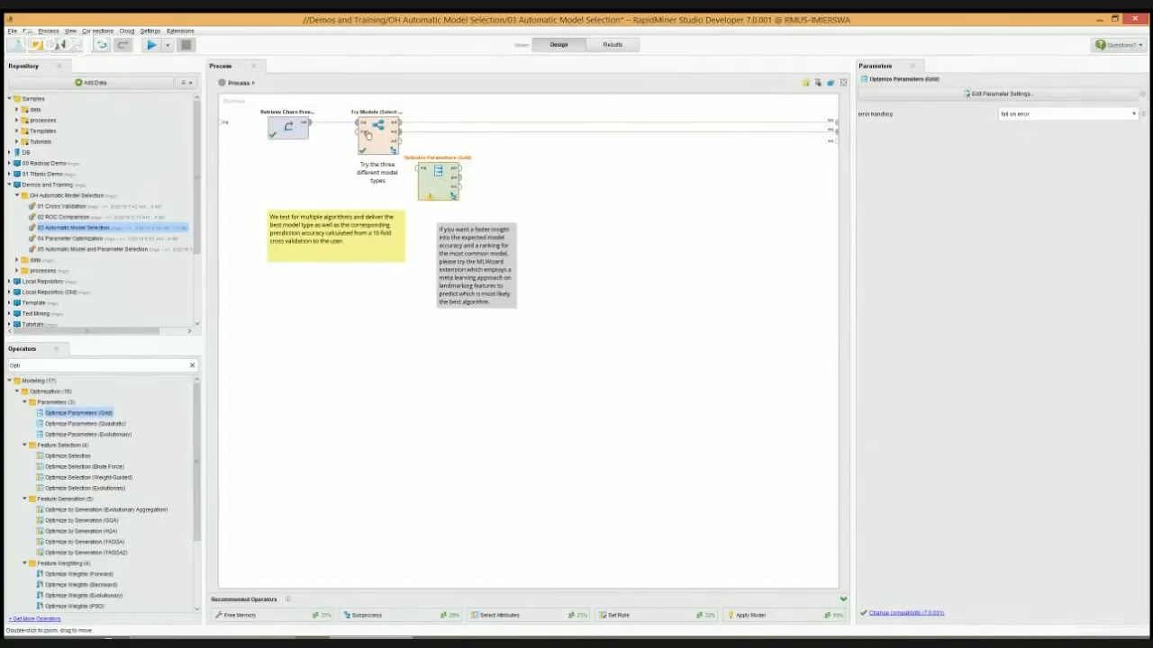
Move Try Models inside Optimize Parameters (Grid), and connect that operator between the churn data and two process results
{"action": "left_click", "coordinate": [368, 134]}
{"action": "key", "text": "Delete"}
{"action": "left_click_drag", "start_coordinate": [441, 178], "coordinate": [376, 135]}
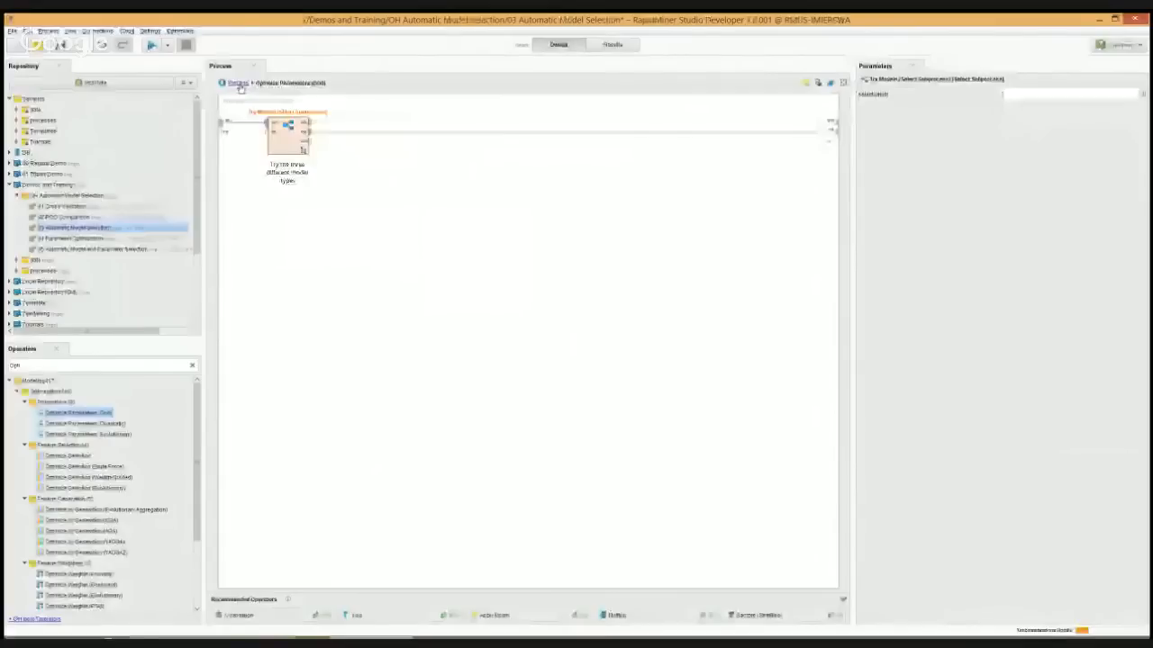
{"action": "left_click", "coordinate": [238, 84]}
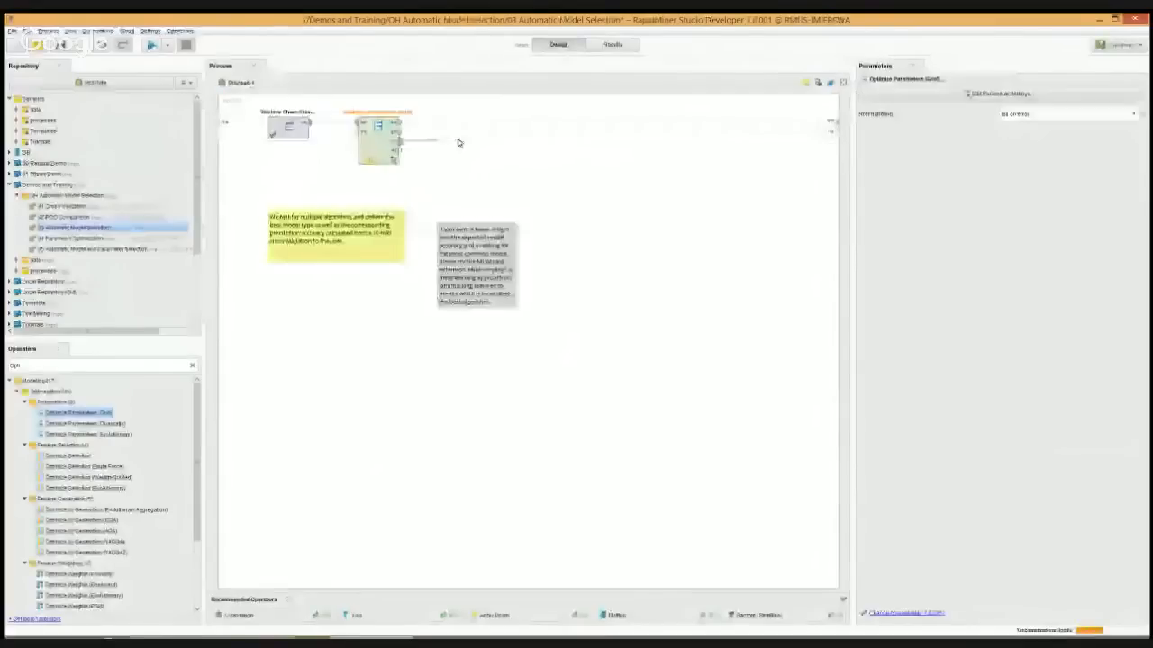
Add Try Models' select_which parameter to the optimization grid with a maximum of 3, and run the process to check the best model's accuracy
{"action": "left_click", "coordinate": [998, 93]}
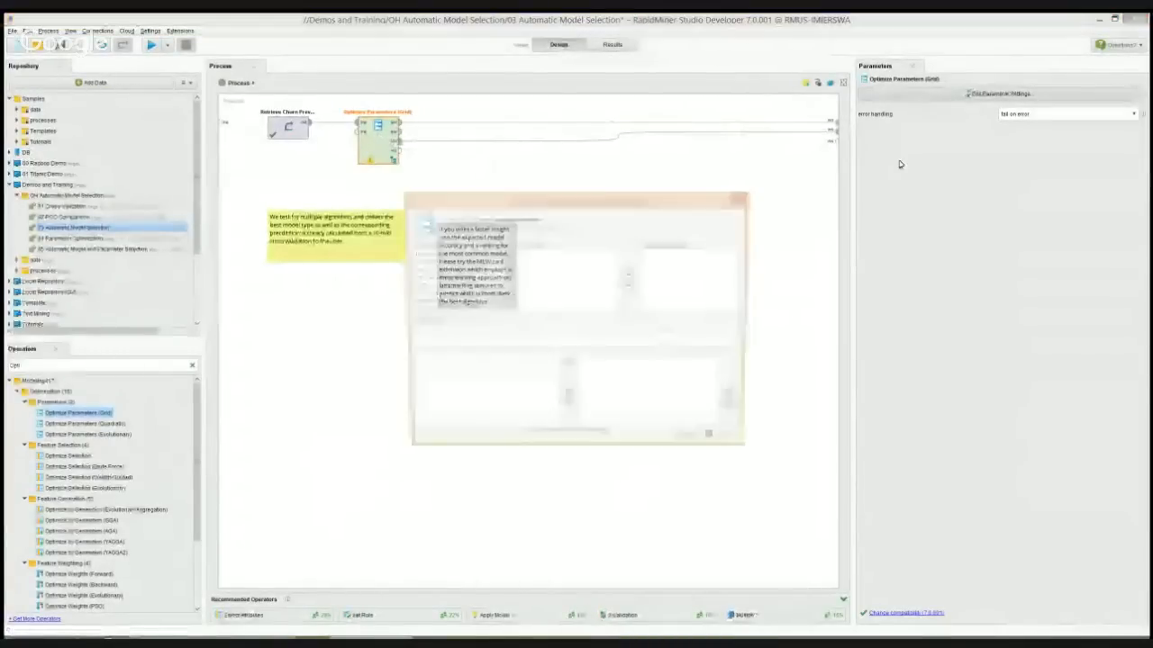
{"action": "left_click", "coordinate": [455, 254]}
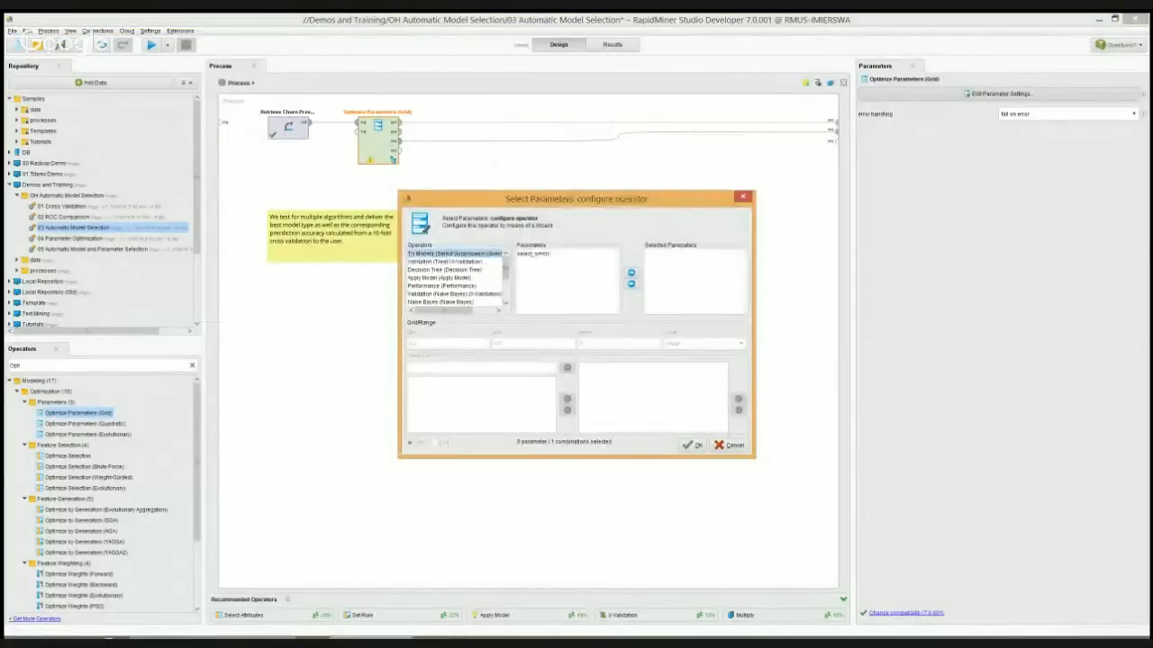
{"action": "left_click", "coordinate": [533, 253]}
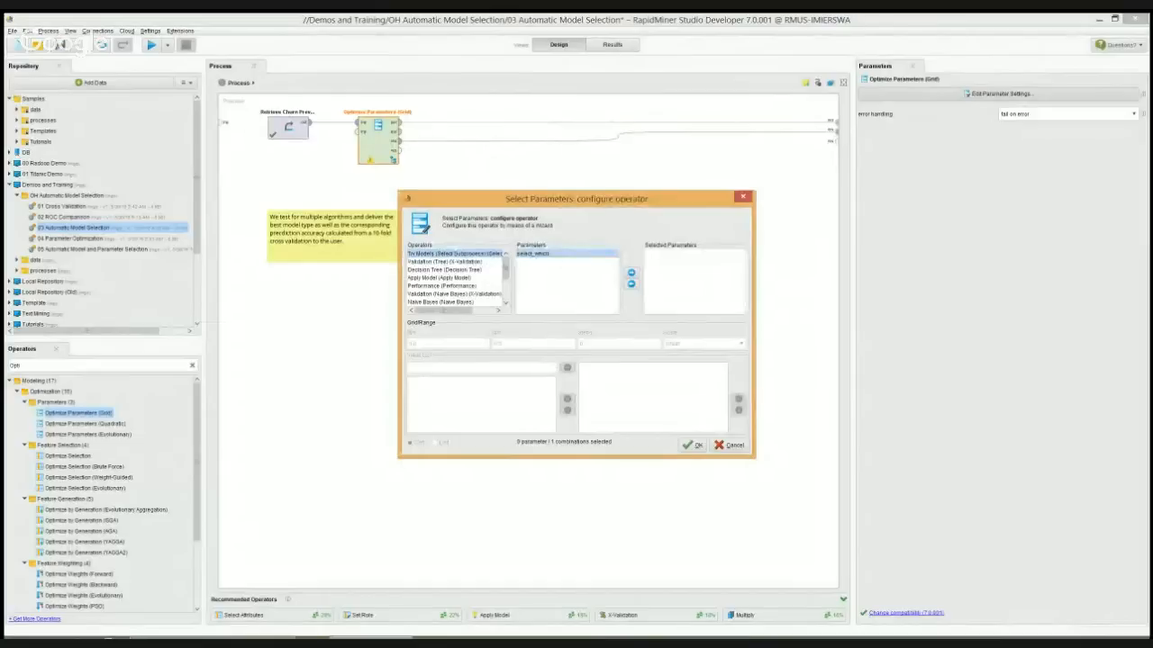
{"action": "left_click", "coordinate": [630, 272]}
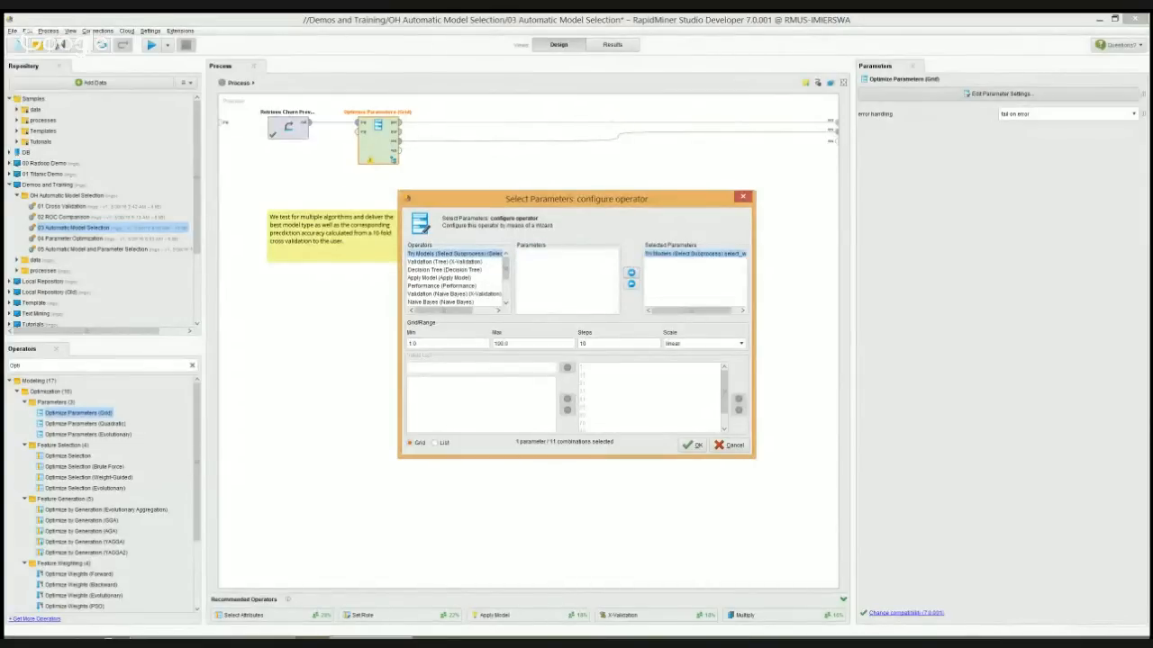
{"action": "left_click", "coordinate": [508, 343]}
{"action": "key", "text": "BackSpace"}
{"action": "type", "text": "3"}
{"action": "key", "text": "Tab"}
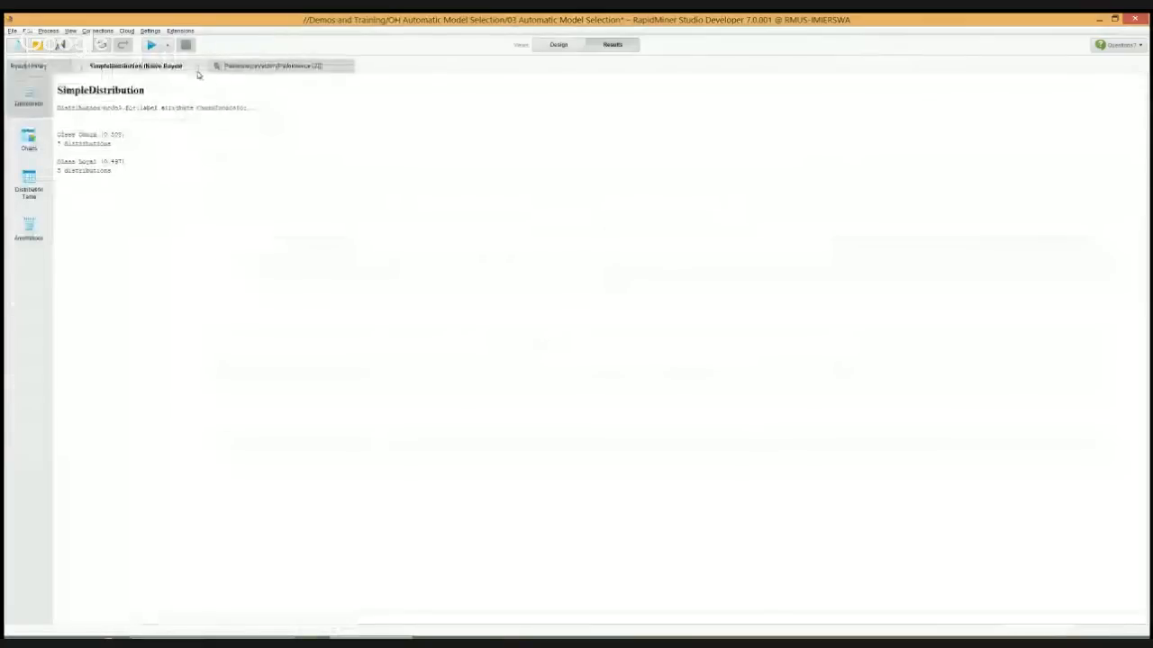
{"action": "left_click", "coordinate": [257, 71]}
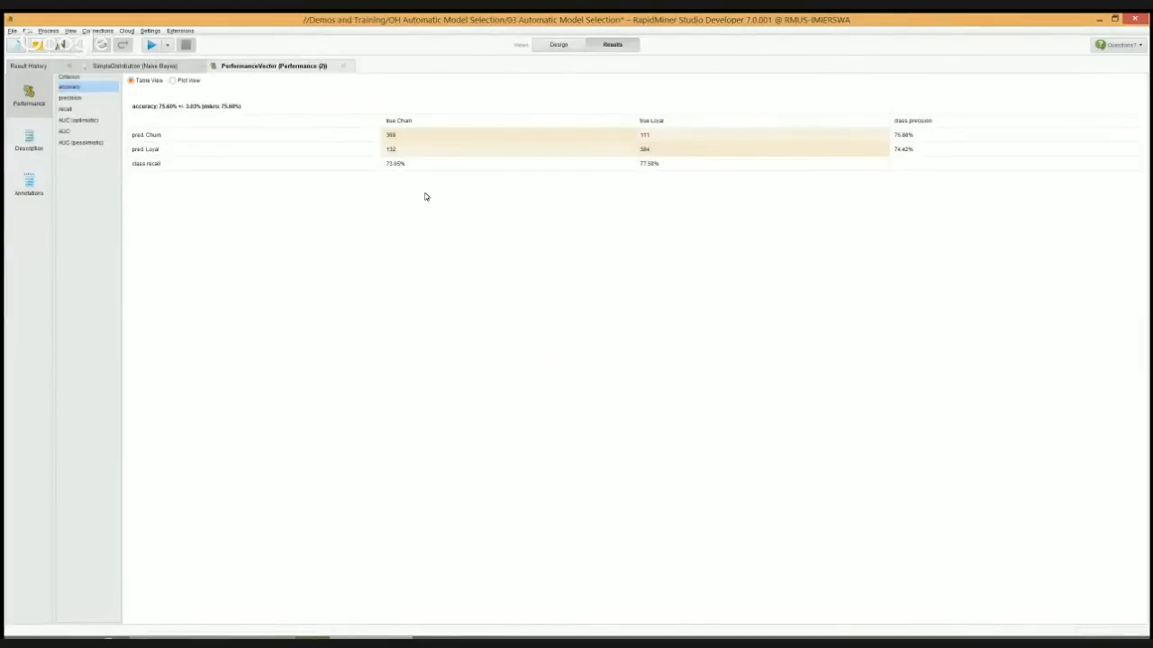
{"action": "left_click", "coordinate": [558, 45]}
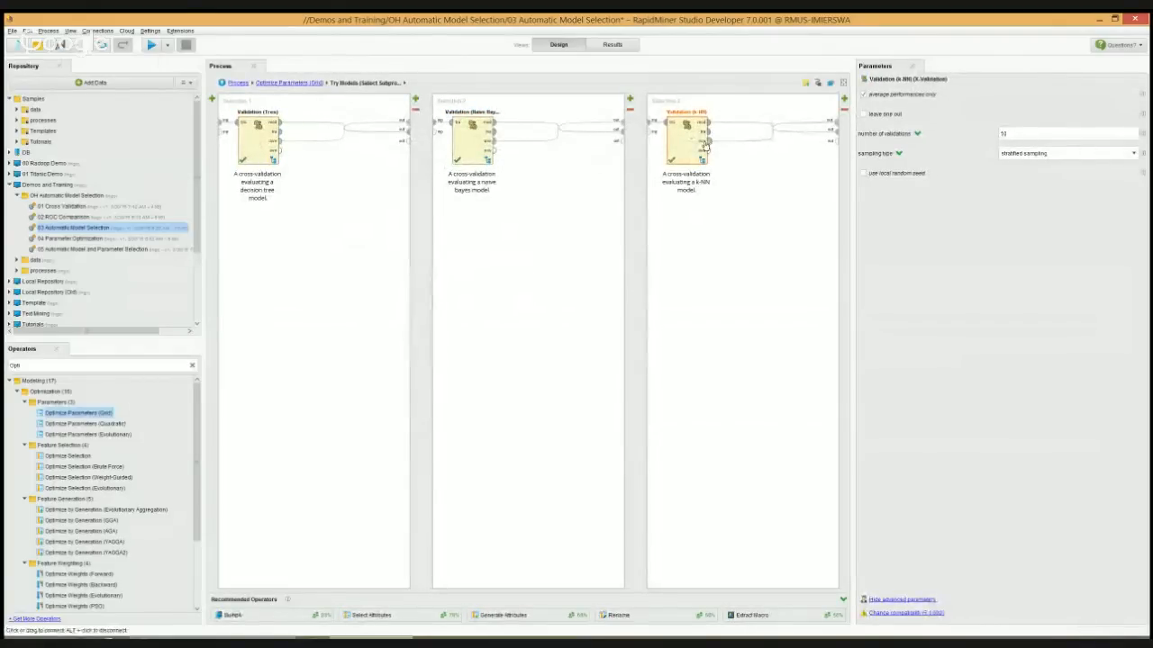
Examine the settings of the cross-validations inside Try Models, including the local random seed option of Validation (Tree)
{"action": "left_click", "coordinate": [260, 150]}
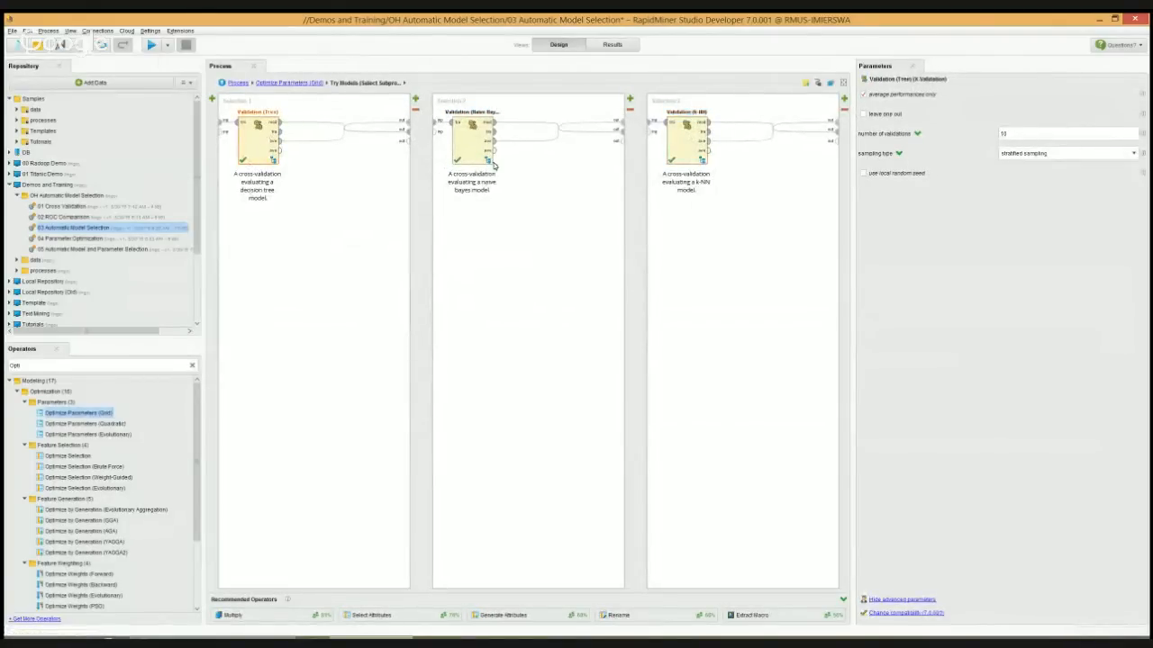
{"action": "left_click", "coordinate": [464, 141]}
{"action": "left_click", "coordinate": [257, 149]}
{"action": "left_click", "coordinate": [864, 173]}
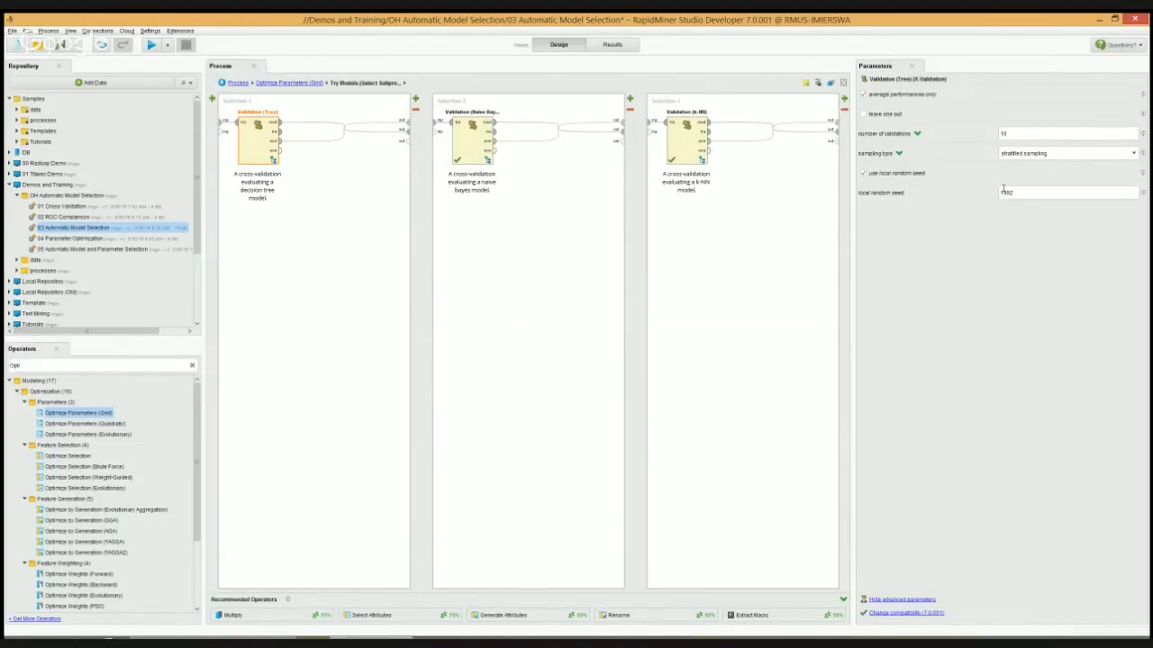
{"action": "left_click", "coordinate": [864, 174]}
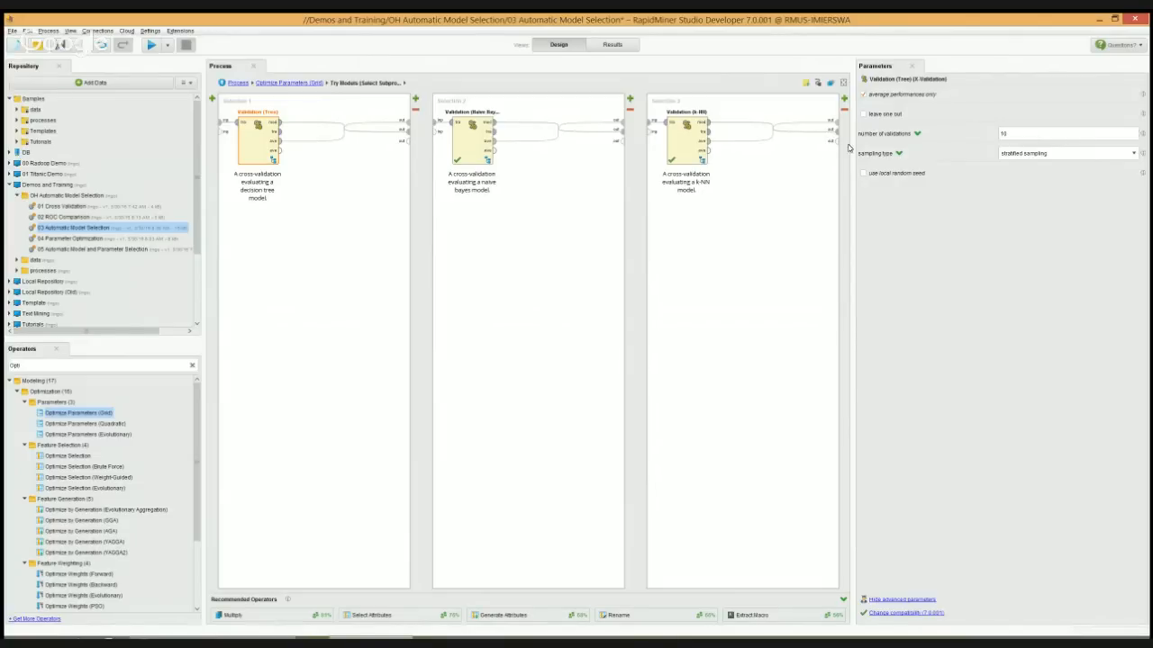
{"action": "left_click", "coordinate": [238, 83]}
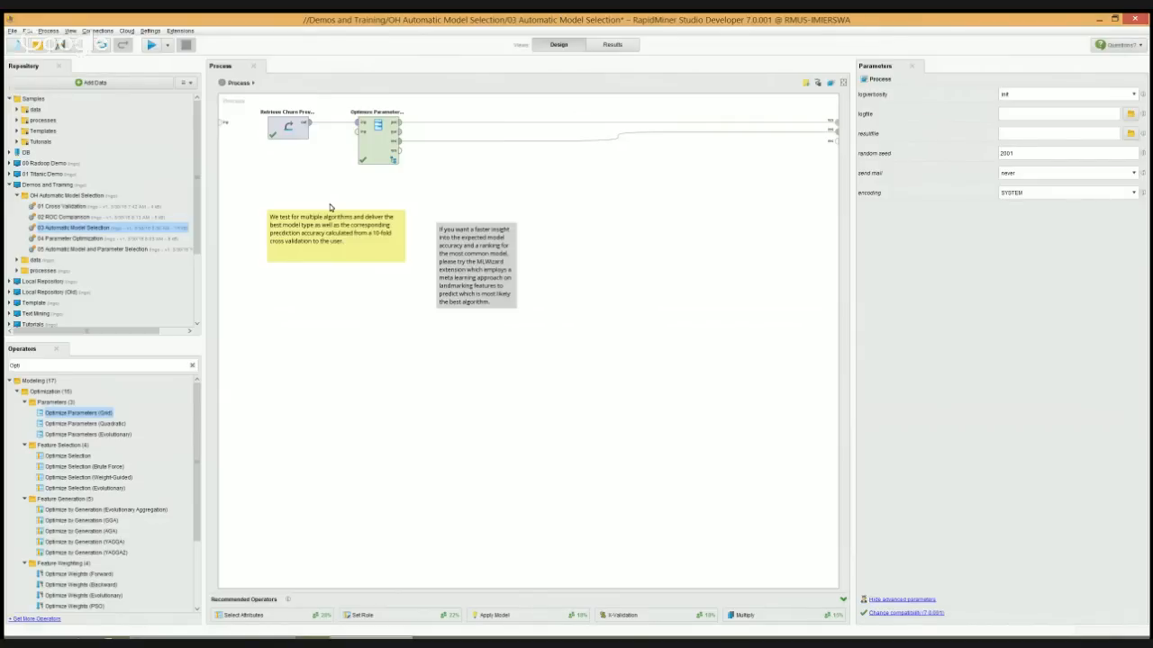
Create a new process from the Blank template
{"action": "left_click", "coordinate": [17, 47]}
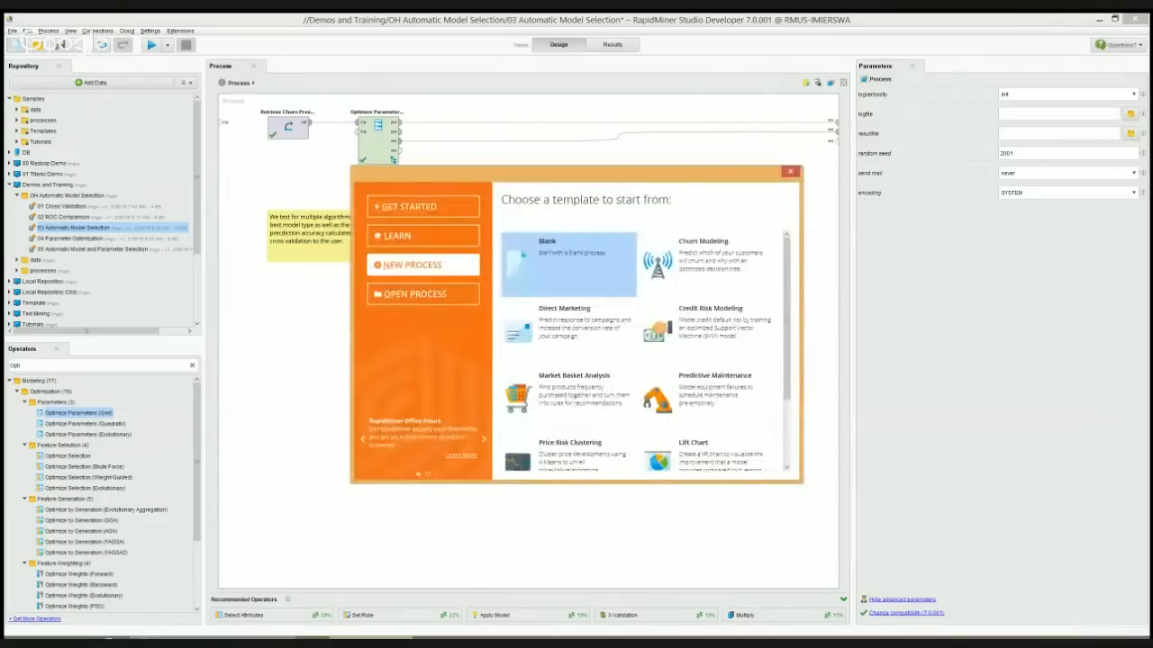
{"action": "left_click", "coordinate": [569, 264]}
{"action": "left_click", "coordinate": [636, 347]}
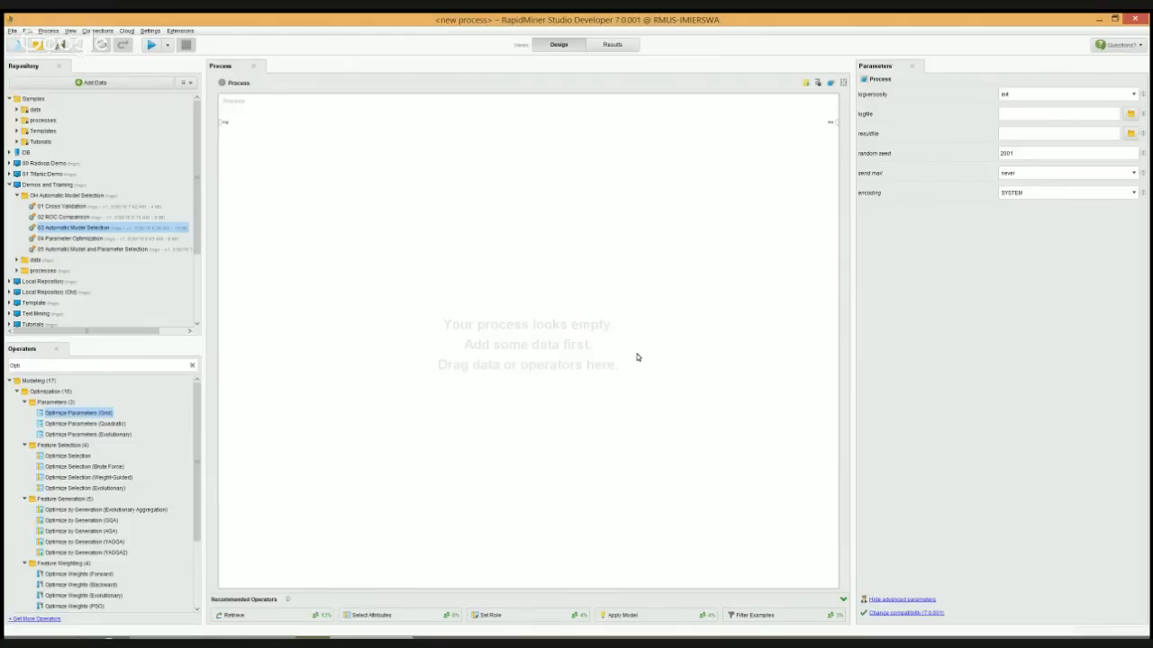
Start the Automatic System Construction wizard and choose the Sonar dataset from the Samples data folder as its input
{"action": "left_click", "coordinate": [178, 31]}
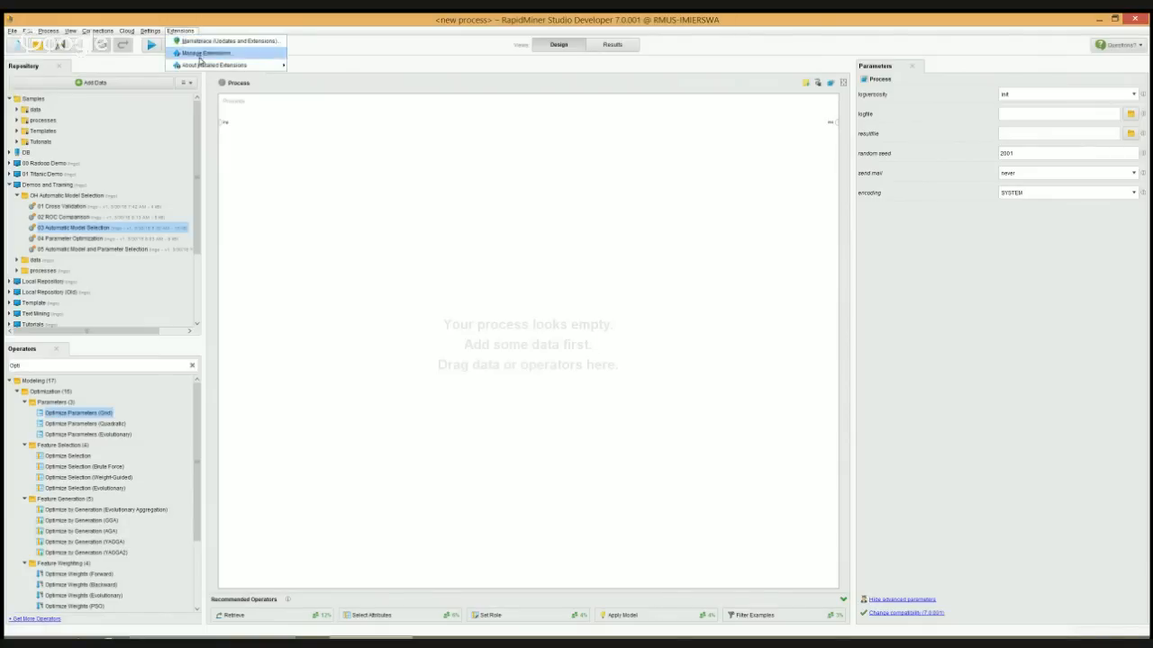
{"action": "mouse_move", "coordinate": [272, 66]}
{"action": "mouse_move", "coordinate": [147, 30]}
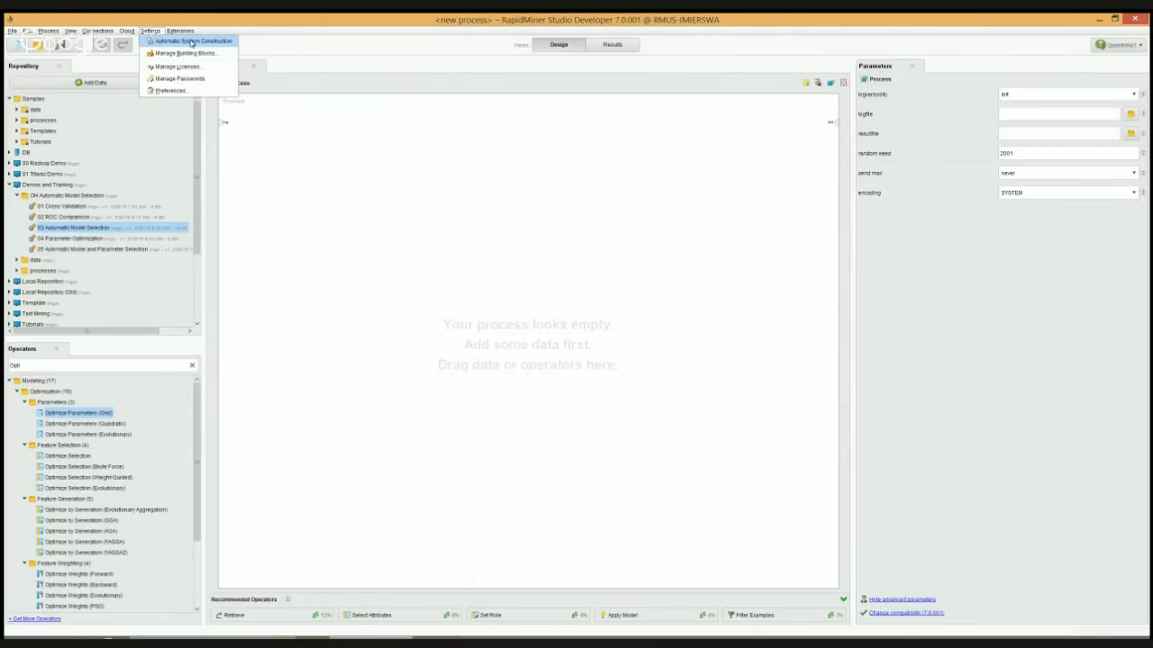
{"action": "left_click", "coordinate": [191, 42]}
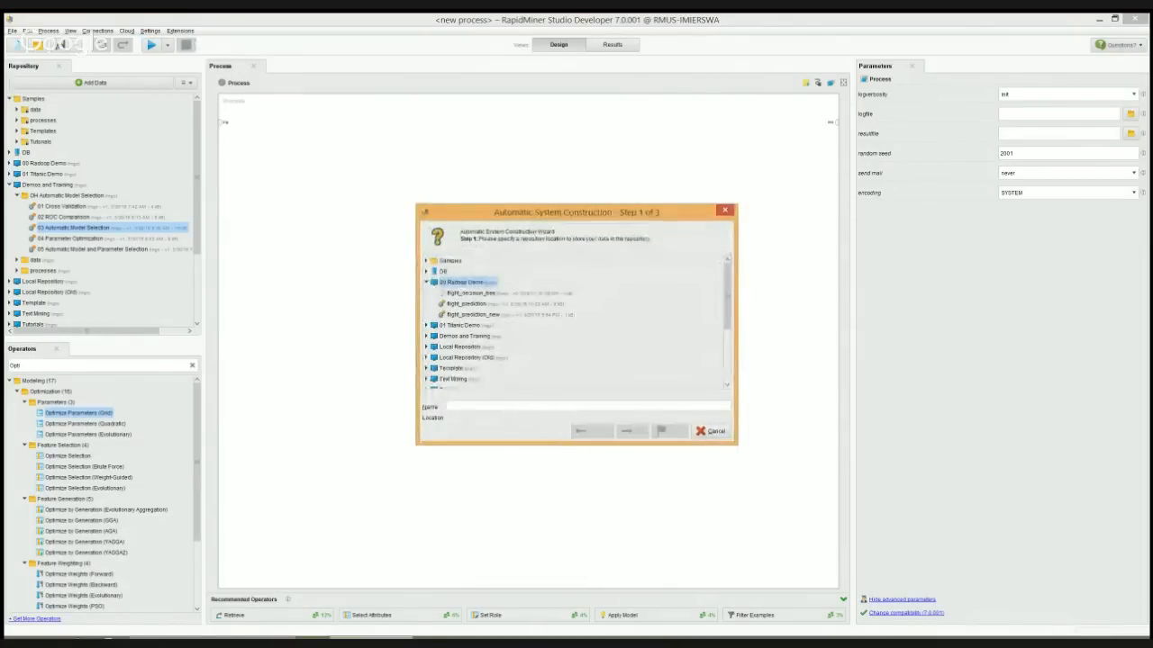
{"action": "left_click", "coordinate": [427, 283]}
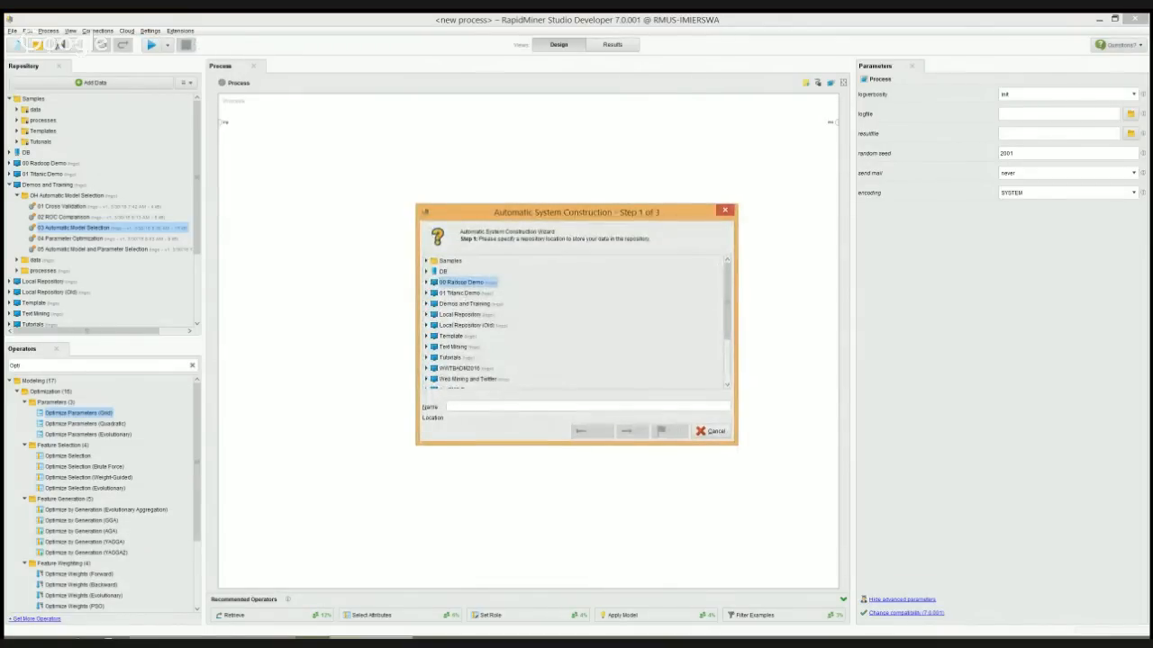
{"action": "double_click", "coordinate": [451, 261]}
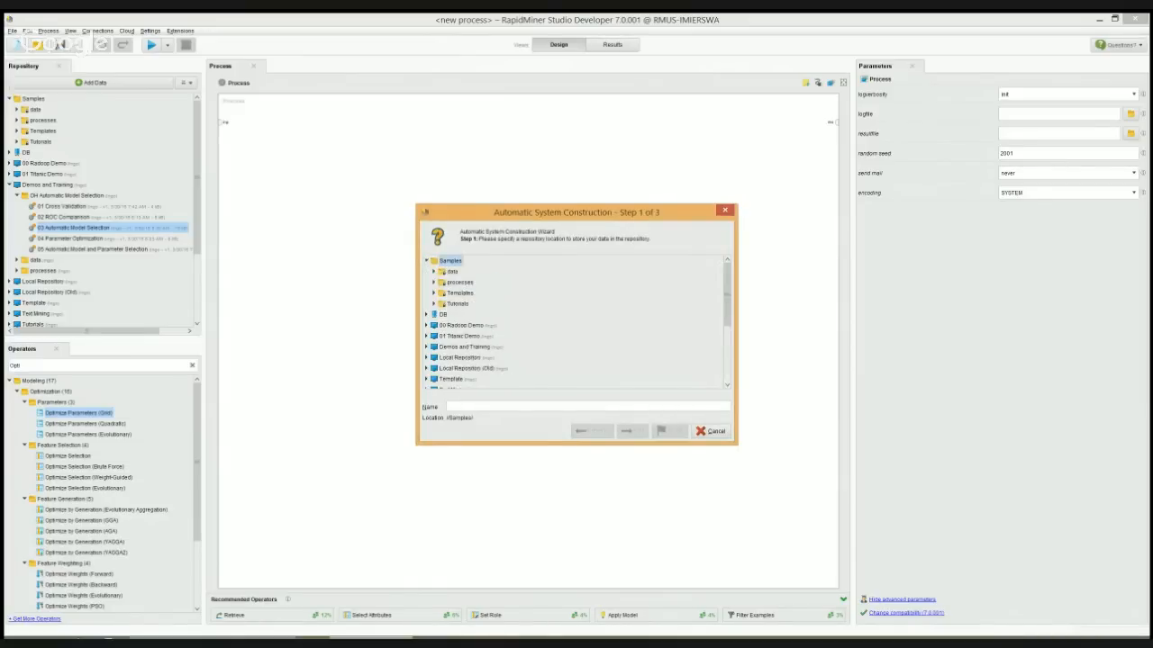
{"action": "double_click", "coordinate": [452, 272]}
{"action": "scroll", "coordinate": [463, 363], "scroll_direction": "down", "scroll_amount": 1}
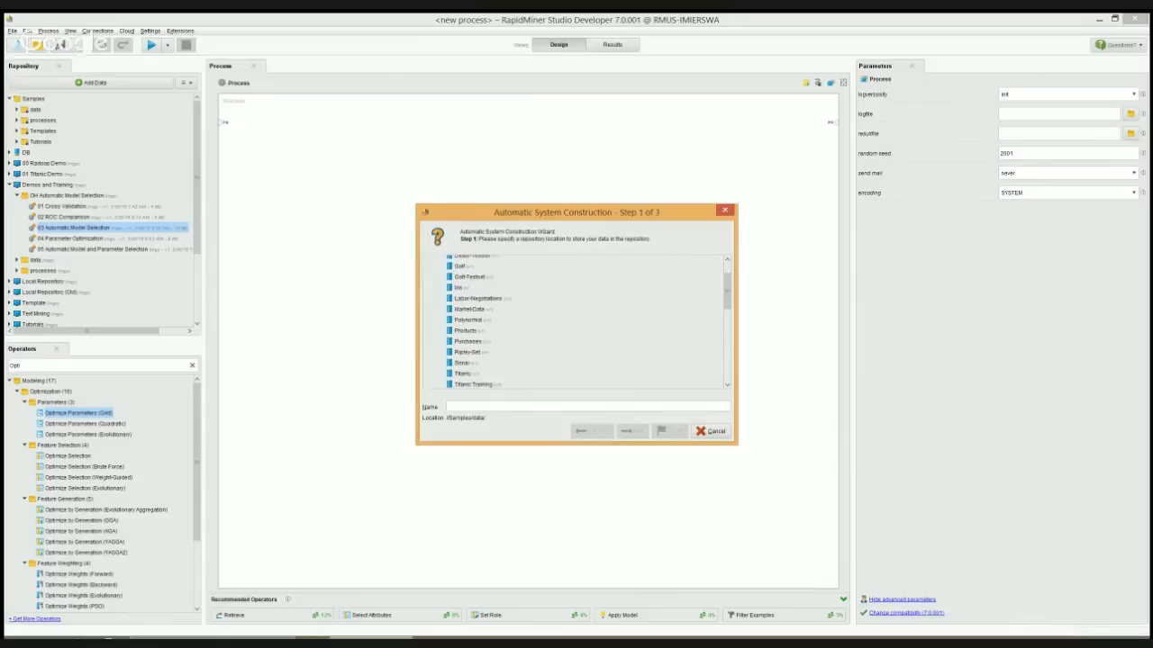
{"action": "left_click", "coordinate": [463, 363]}
{"action": "left_click", "coordinate": [632, 431]}
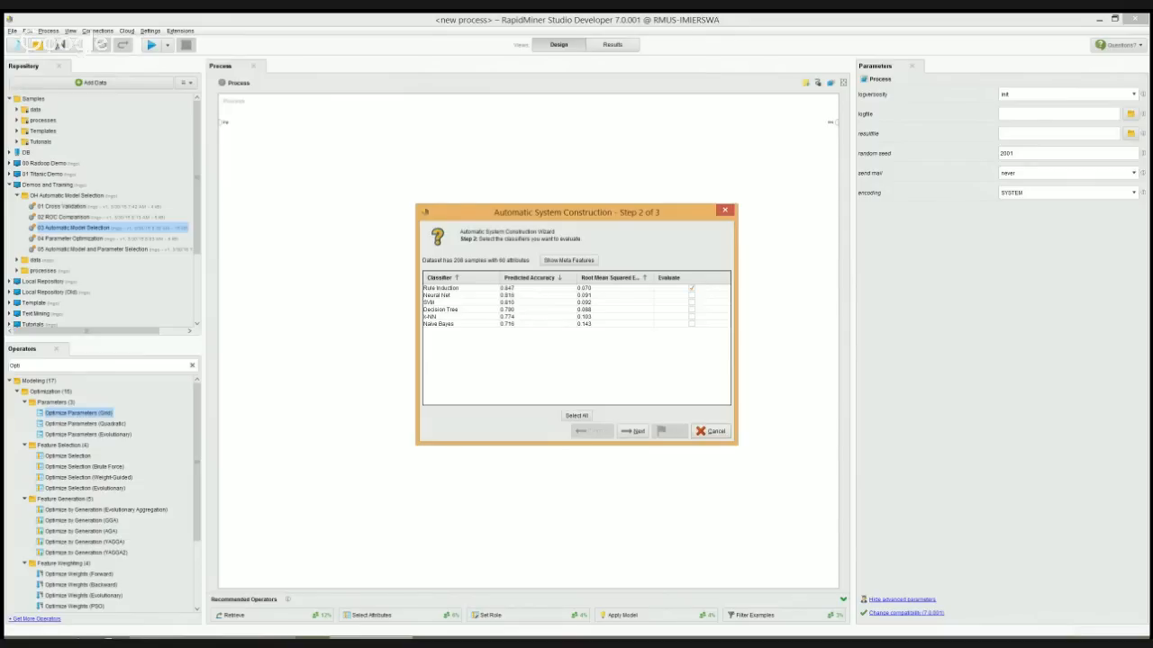
Deselect Rule Induction, mark SVM, k-NN and Naive Bayes for evaluation, and continue to the evaluation of these classifiers
{"action": "left_click", "coordinate": [692, 289]}
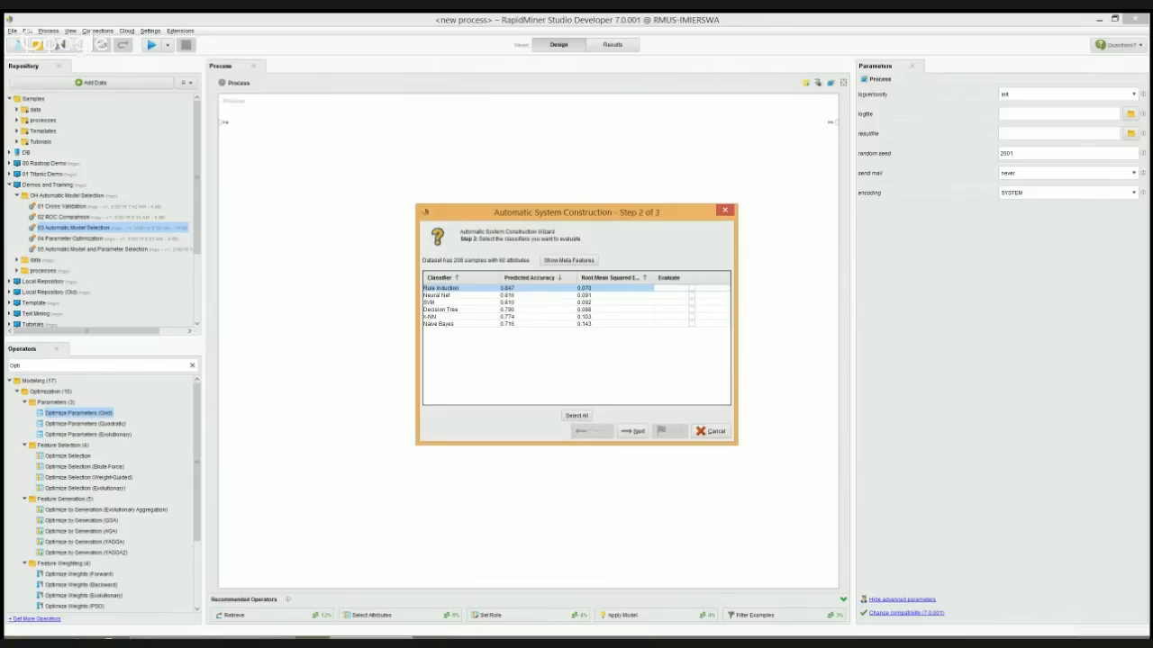
{"action": "left_click", "coordinate": [691, 302]}
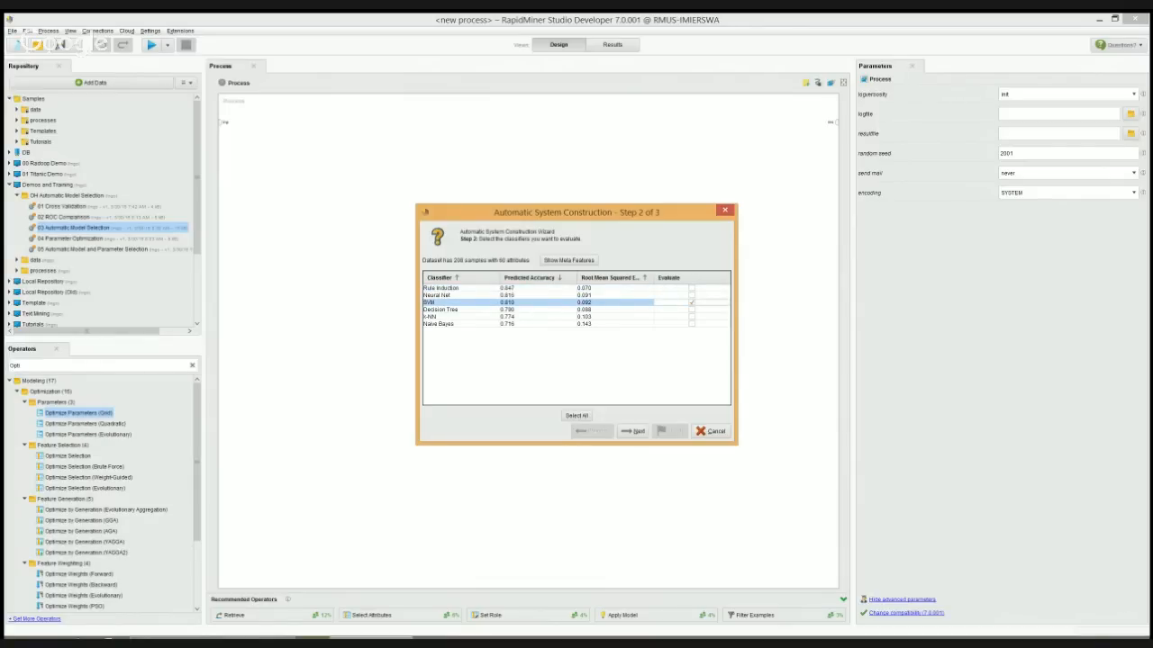
{"action": "left_click", "coordinate": [692, 317]}
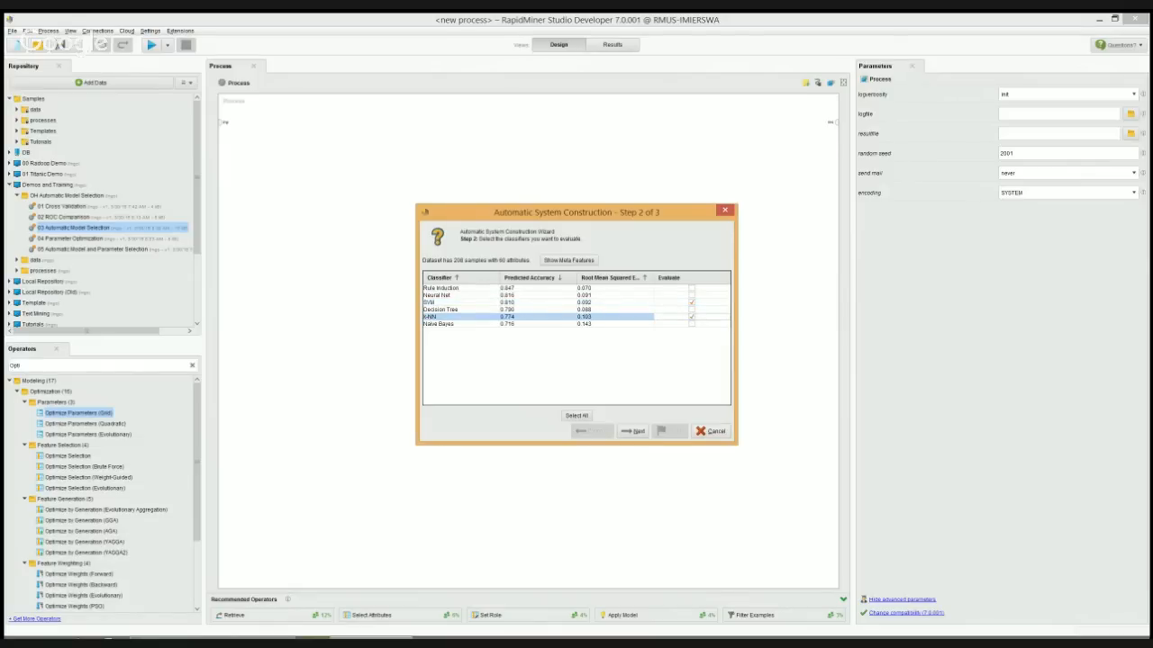
{"action": "left_click", "coordinate": [692, 324]}
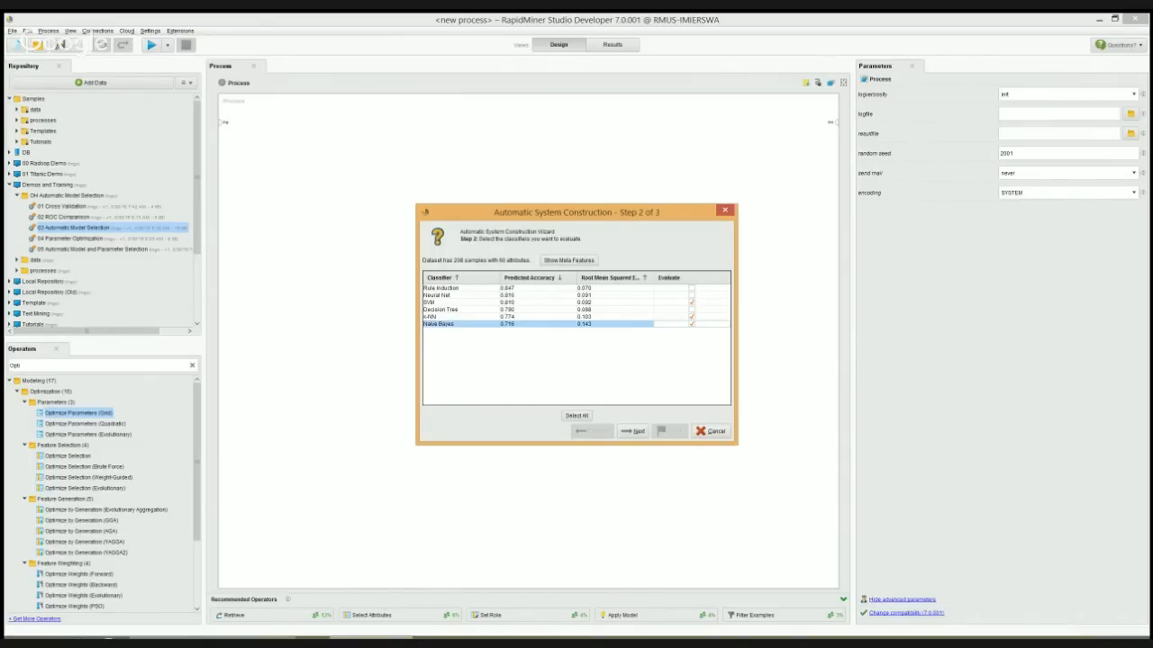
{"action": "left_click", "coordinate": [632, 430]}
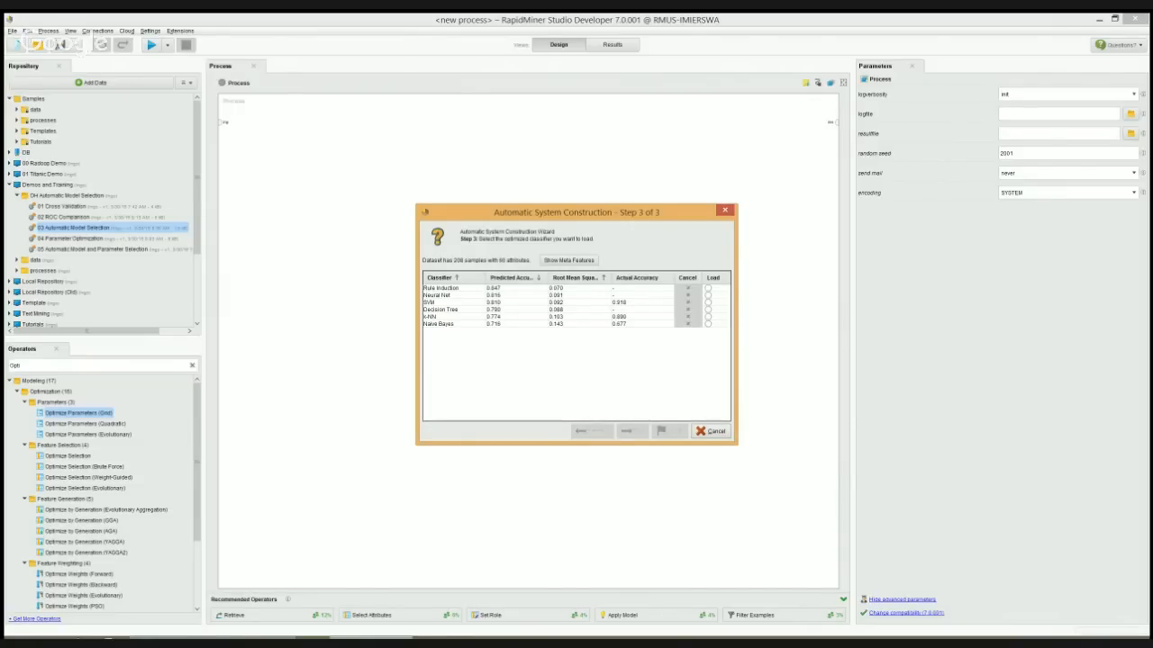
Load the optimized SVM as a process, move its operator beside Nominal to Numerical, and inspect the gamma and C parameters
{"action": "left_click", "coordinate": [708, 303]}
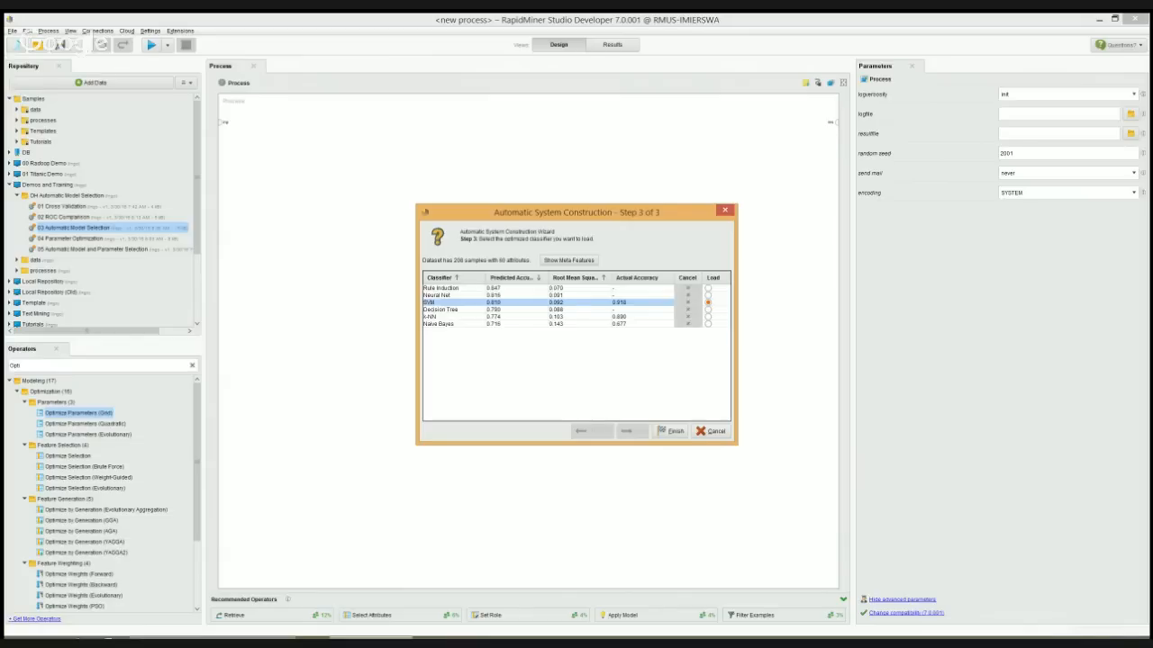
{"action": "left_click", "coordinate": [672, 431]}
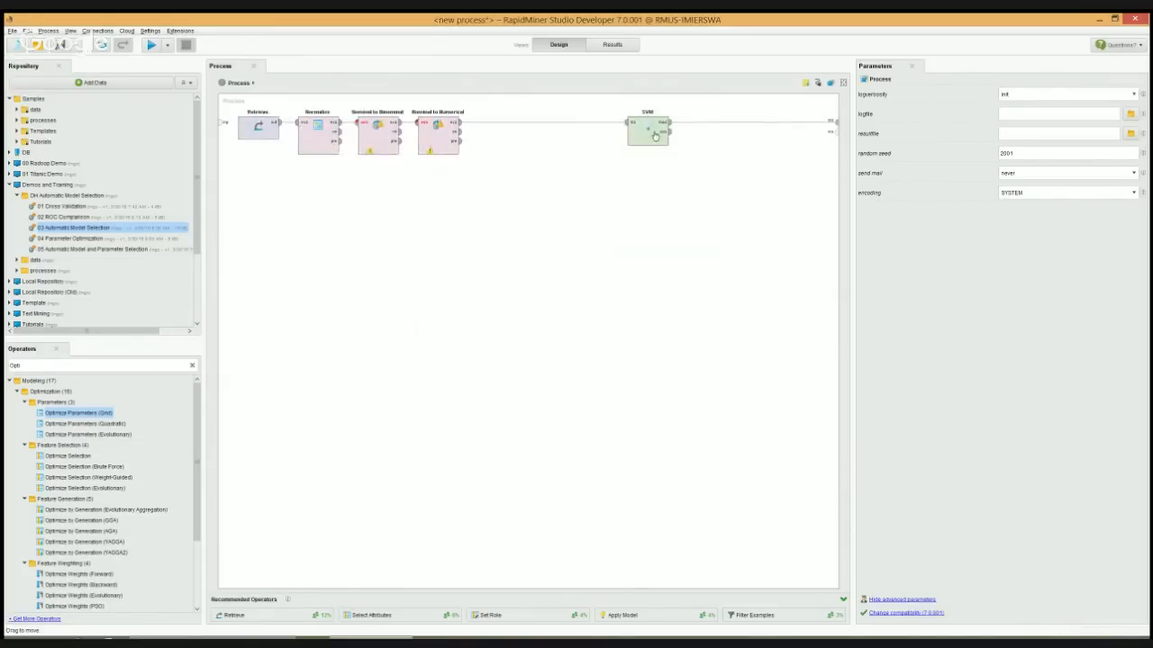
{"action": "left_click_drag", "start_coordinate": [656, 136], "coordinate": [506, 136]}
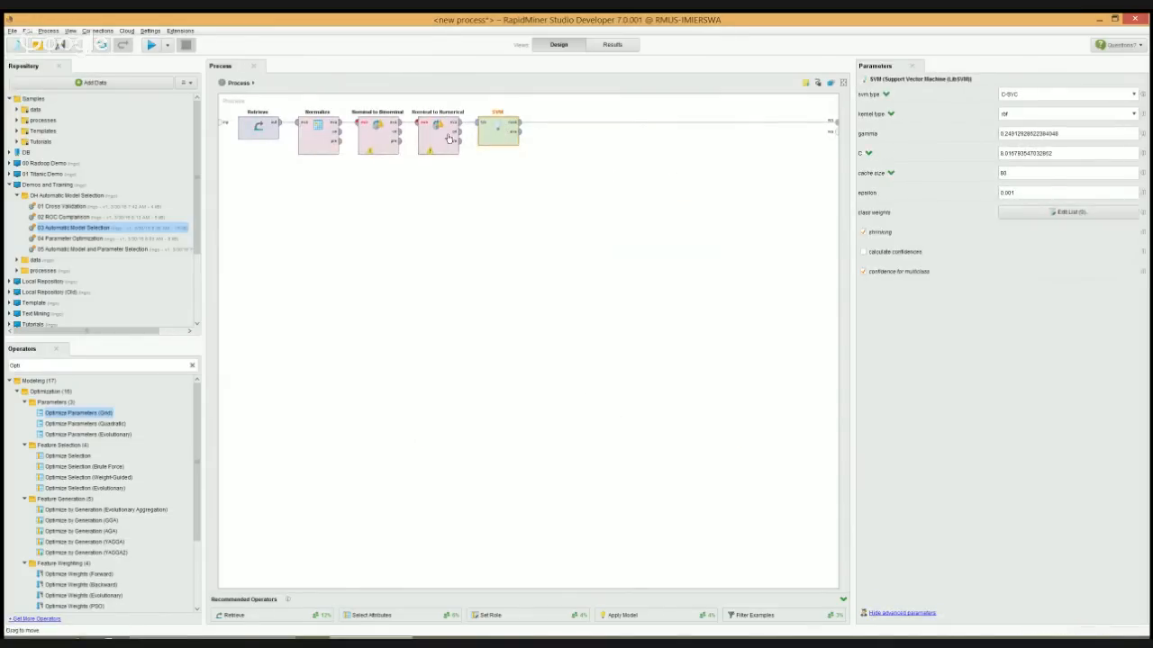
{"action": "double_click", "coordinate": [1061, 134]}
{"action": "key", "text": "Tab"}
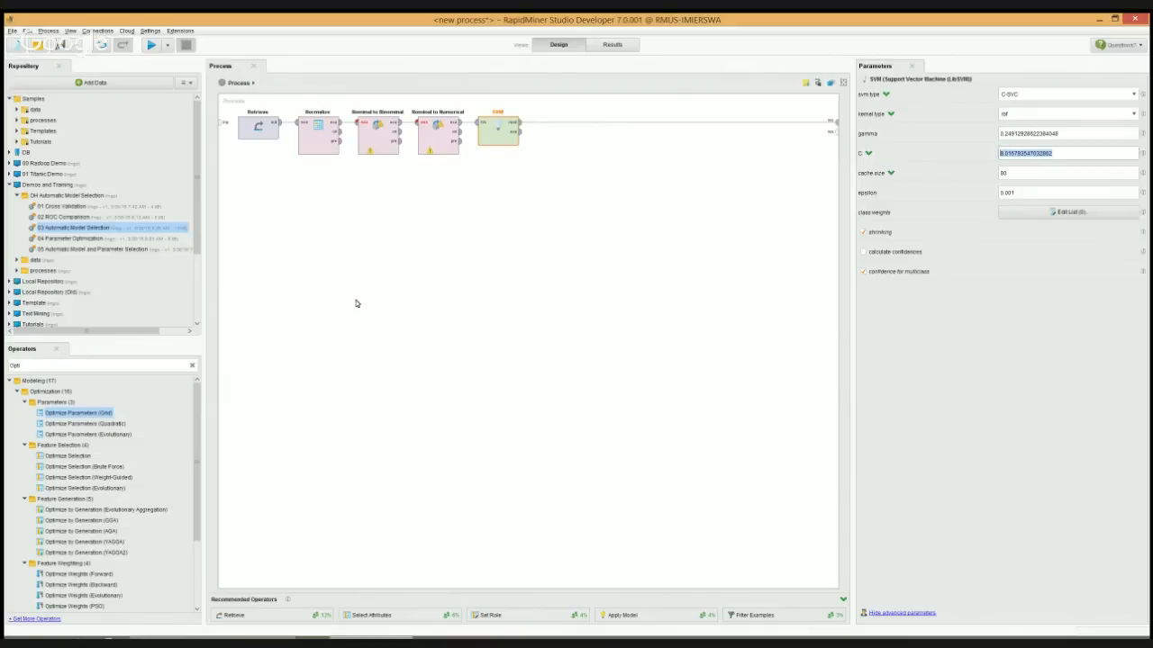
Open the 04 Parameter Optimization process from OH Automatic Model Selection and go inside its Optimize Parameters operator
{"action": "double_click", "coordinate": [63, 239]}
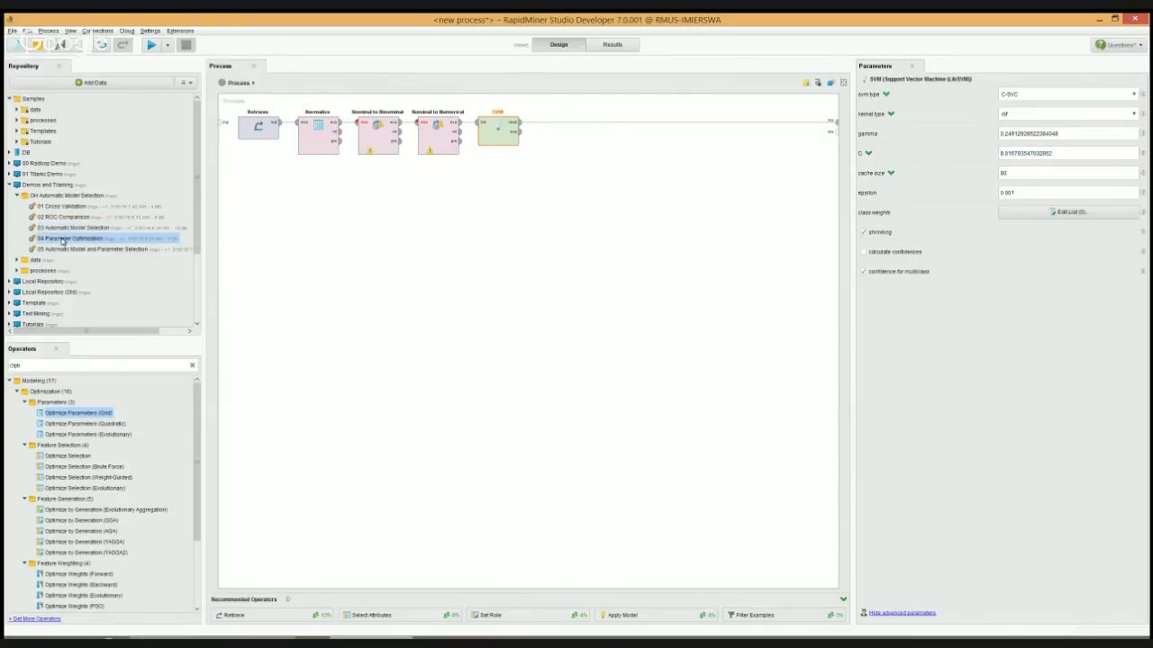
{"action": "left_click", "coordinate": [633, 347]}
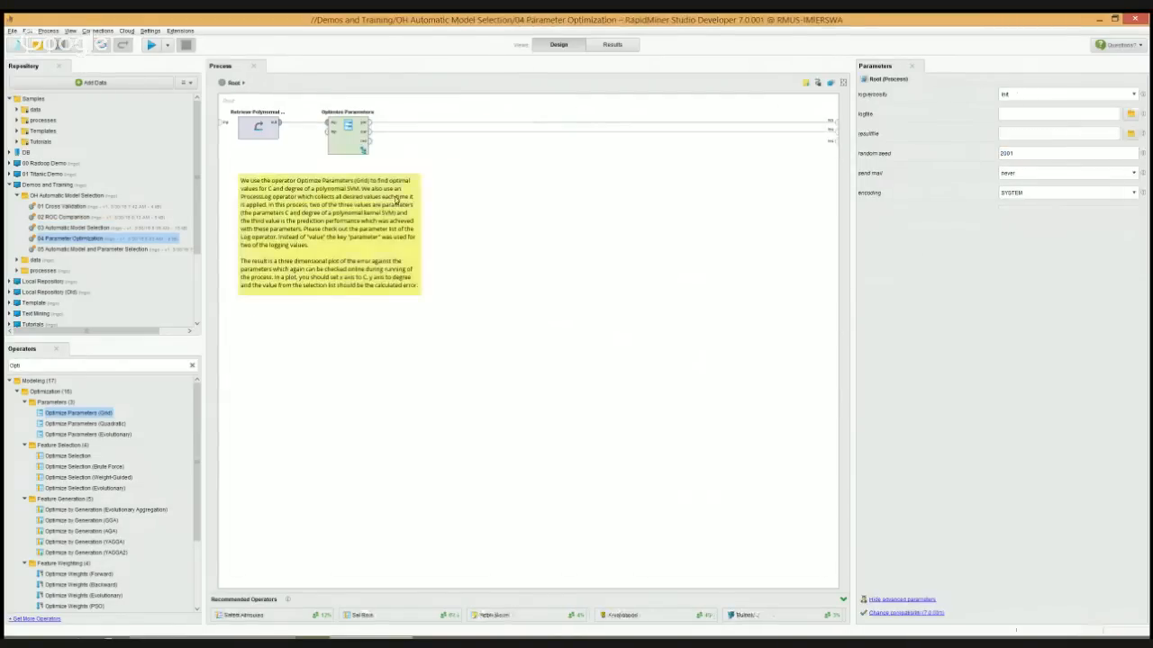
{"action": "left_click", "coordinate": [345, 142]}
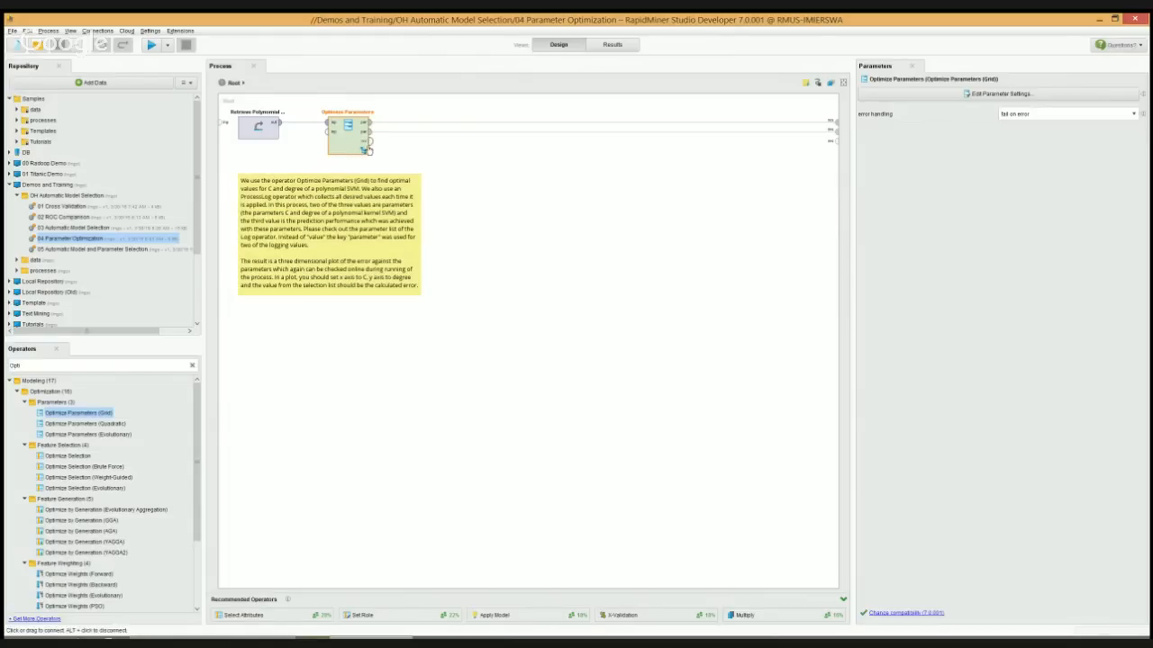
{"action": "left_click", "coordinate": [362, 152]}
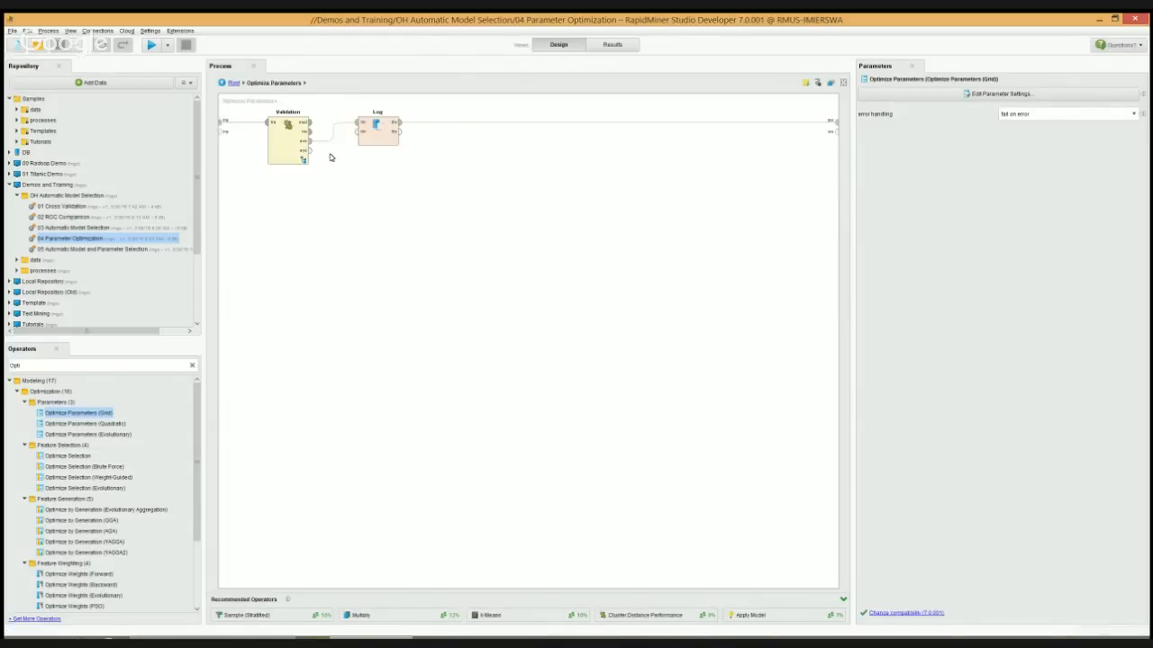
Examine the cross-validation settings and, inside Validation, the degree and other parameters of the Training SVM operator
{"action": "left_click", "coordinate": [290, 144]}
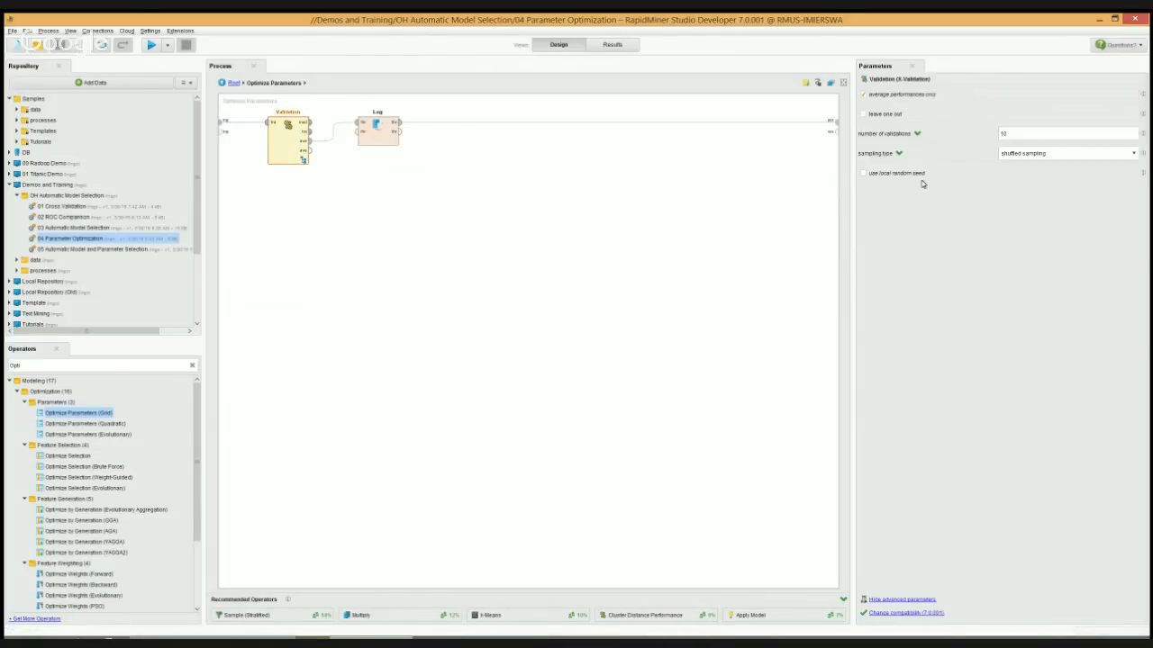
{"action": "double_click", "coordinate": [290, 140]}
{"action": "left_click", "coordinate": [321, 138]}
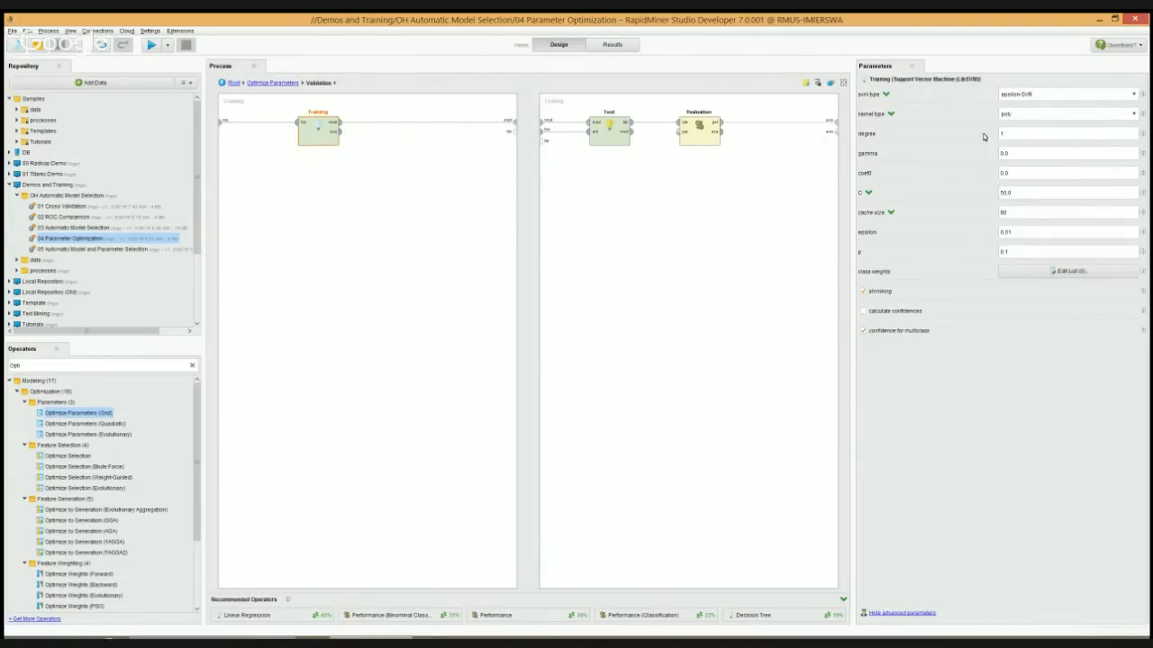
{"action": "left_click", "coordinate": [1019, 135]}
Return to the Optimize Parameters level and examine which columns and values the Log operator records
{"action": "left_click", "coordinate": [255, 83]}
{"action": "left_click", "coordinate": [377, 124]}
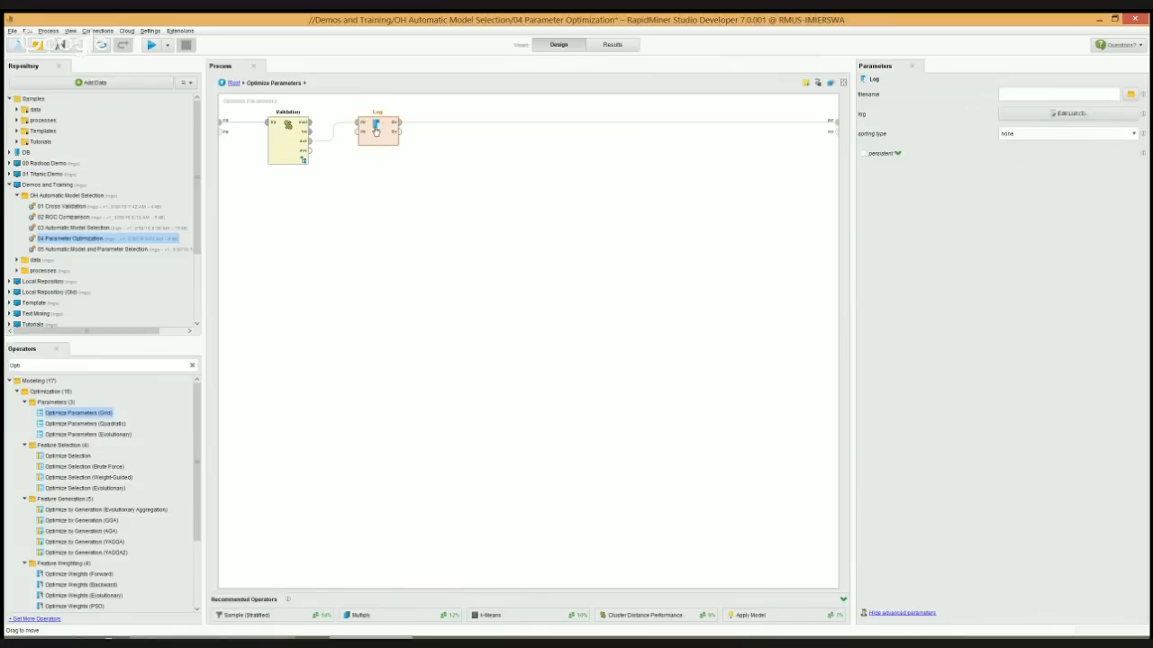
{"action": "left_click", "coordinate": [1034, 115]}
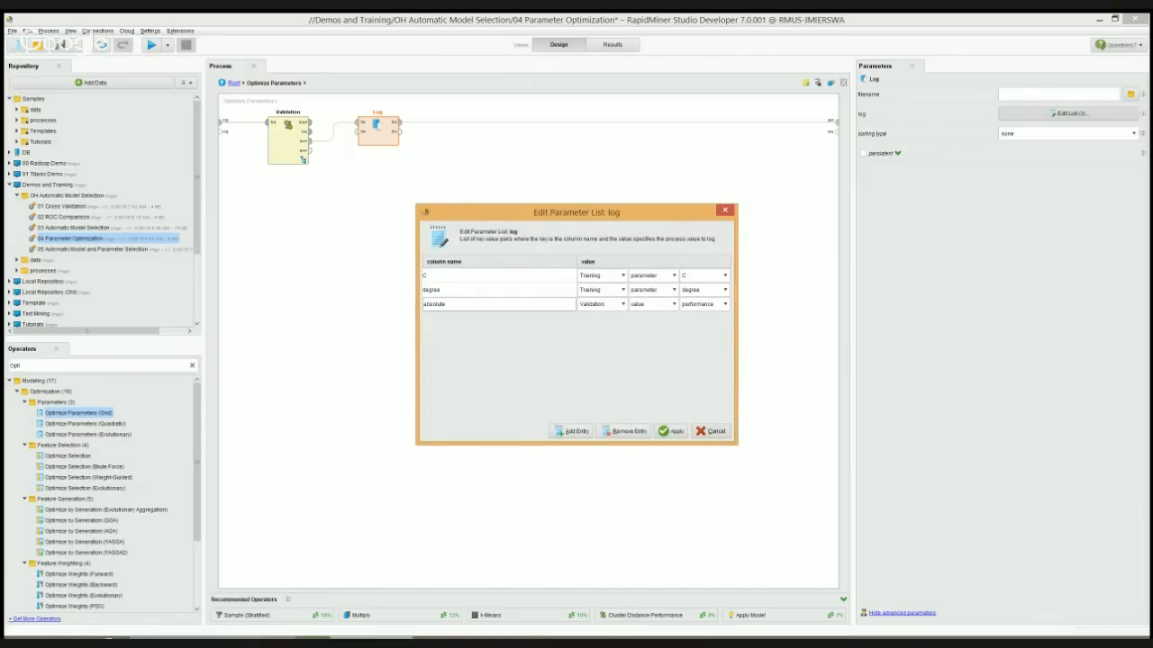
{"action": "left_click", "coordinate": [671, 430]}
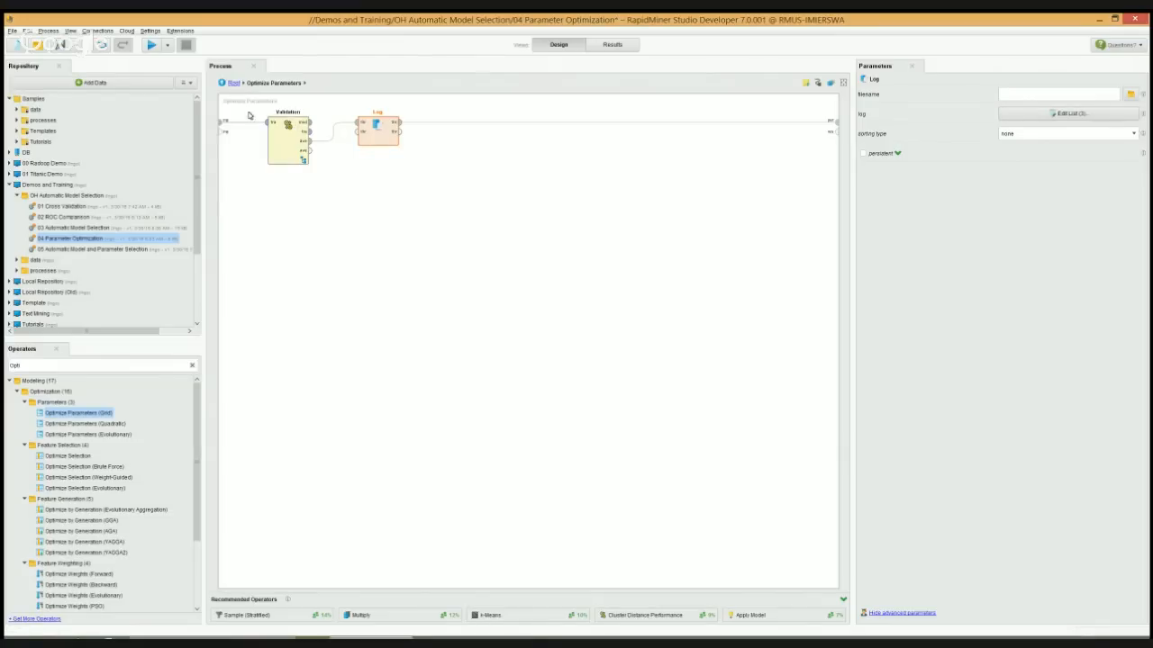
Examine the value lists for Training.C and Training.degree in the Optimize Parameters settings, and leave without changing them
{"action": "left_click", "coordinate": [234, 83]}
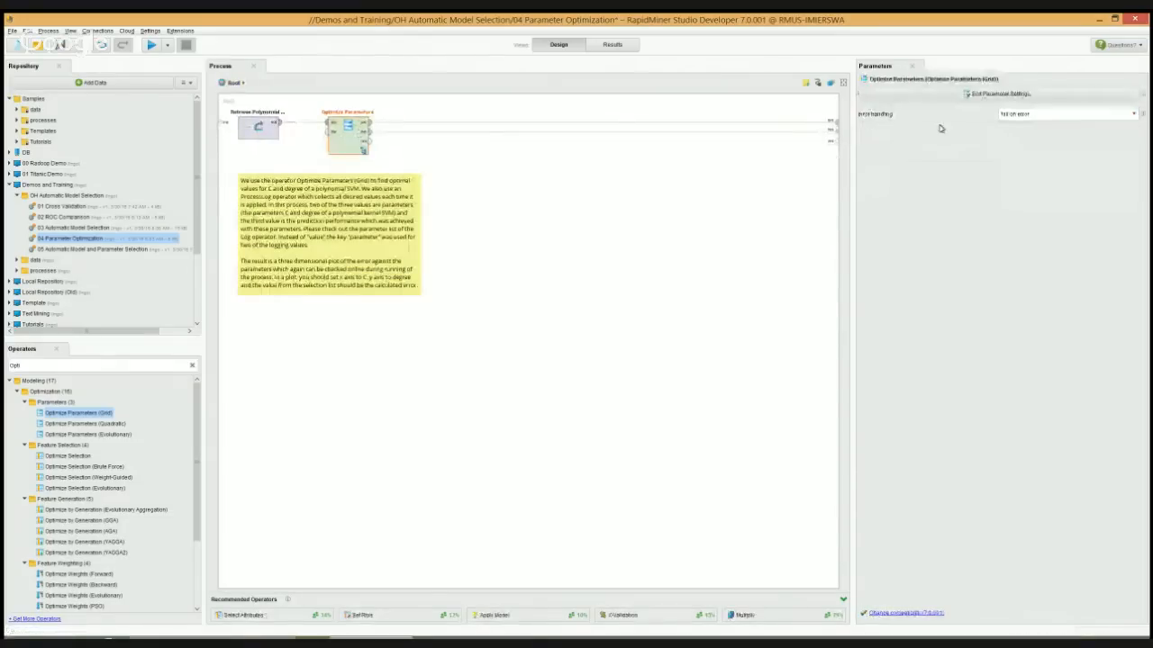
{"action": "left_click", "coordinate": [948, 95]}
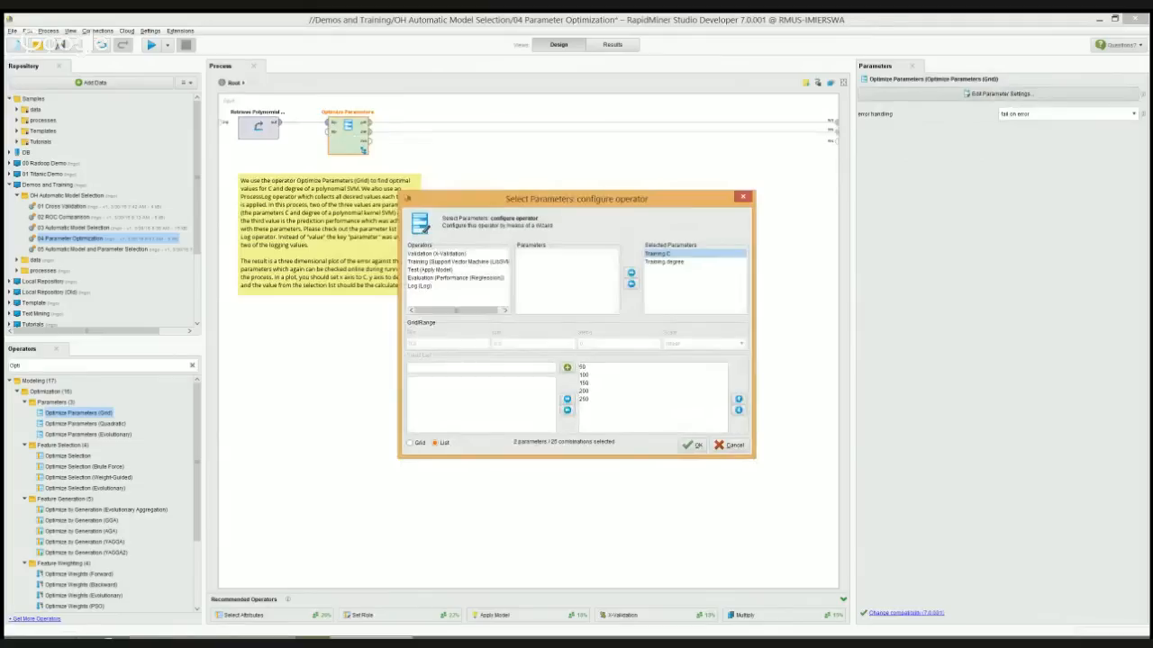
{"action": "left_click", "coordinate": [664, 262]}
{"action": "left_click", "coordinate": [731, 445]}
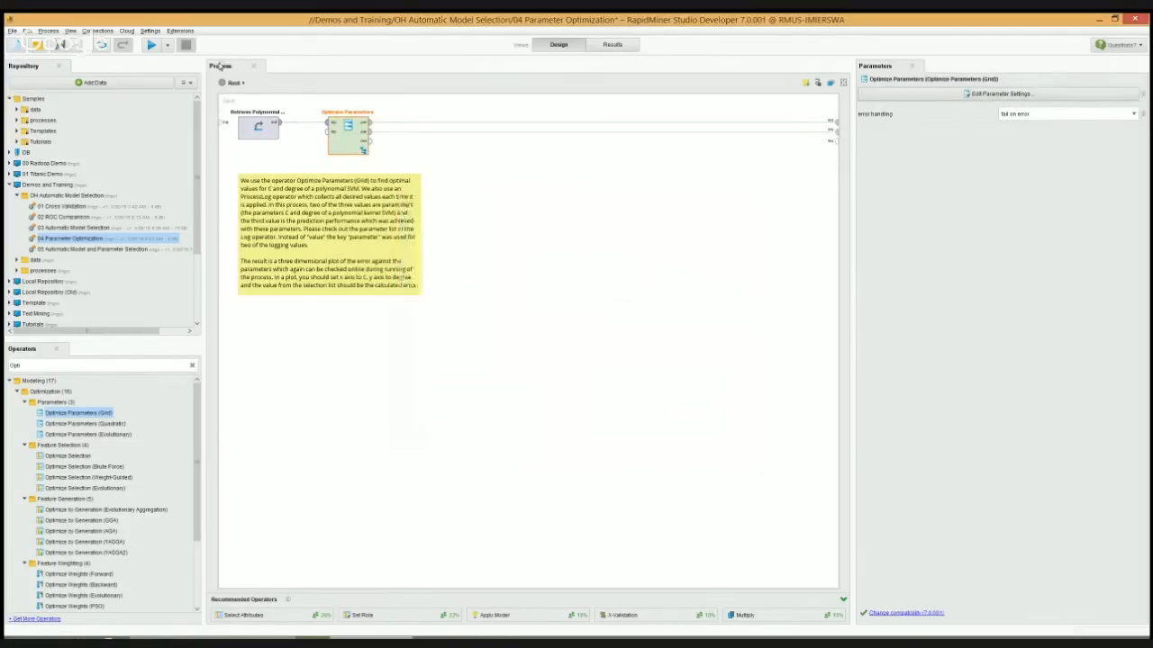
Run the parameter optimization process and view its parameter set, performance vector and logged data table
{"action": "left_click", "coordinate": [152, 46]}
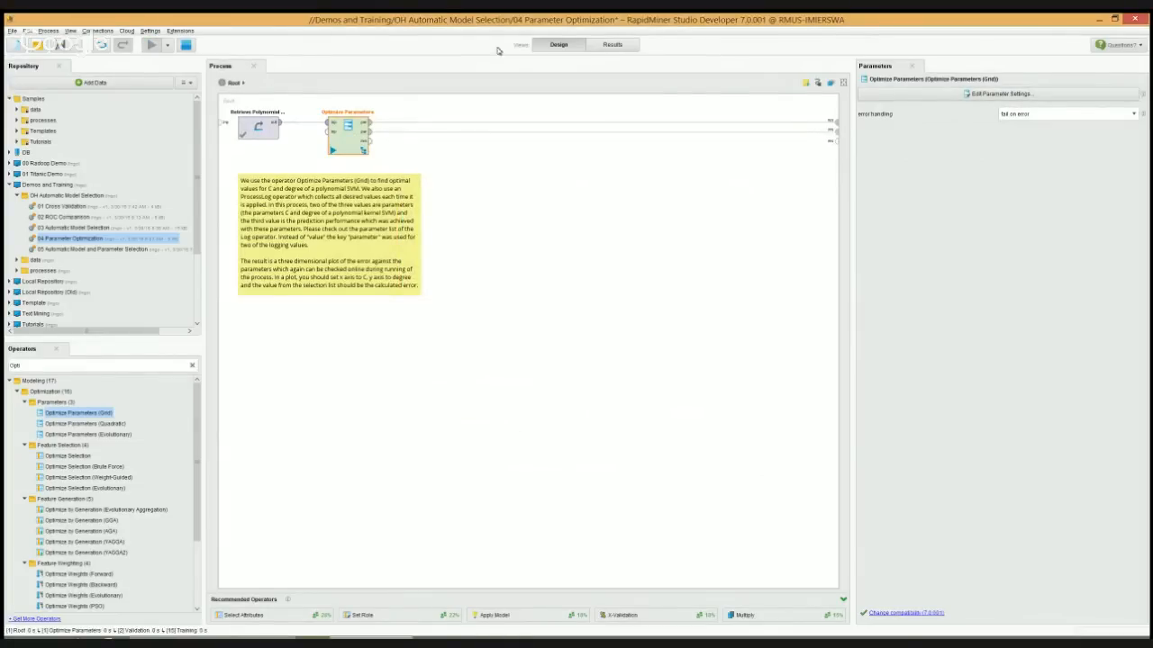
{"action": "left_click", "coordinate": [606, 46]}
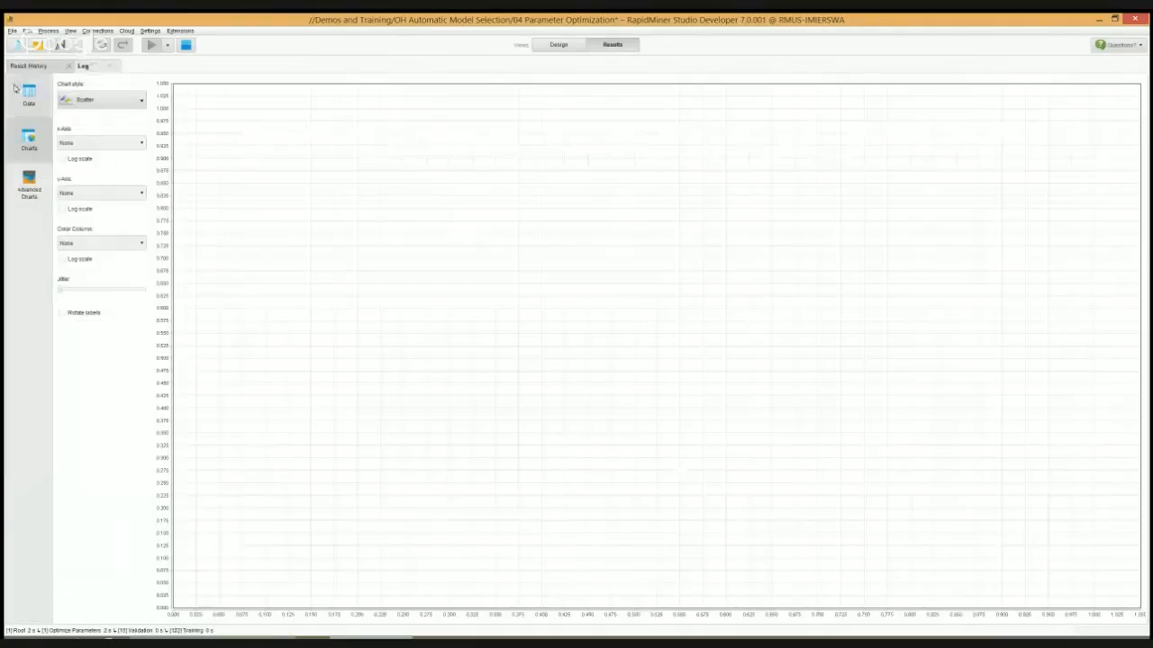
{"action": "left_click", "coordinate": [13, 96]}
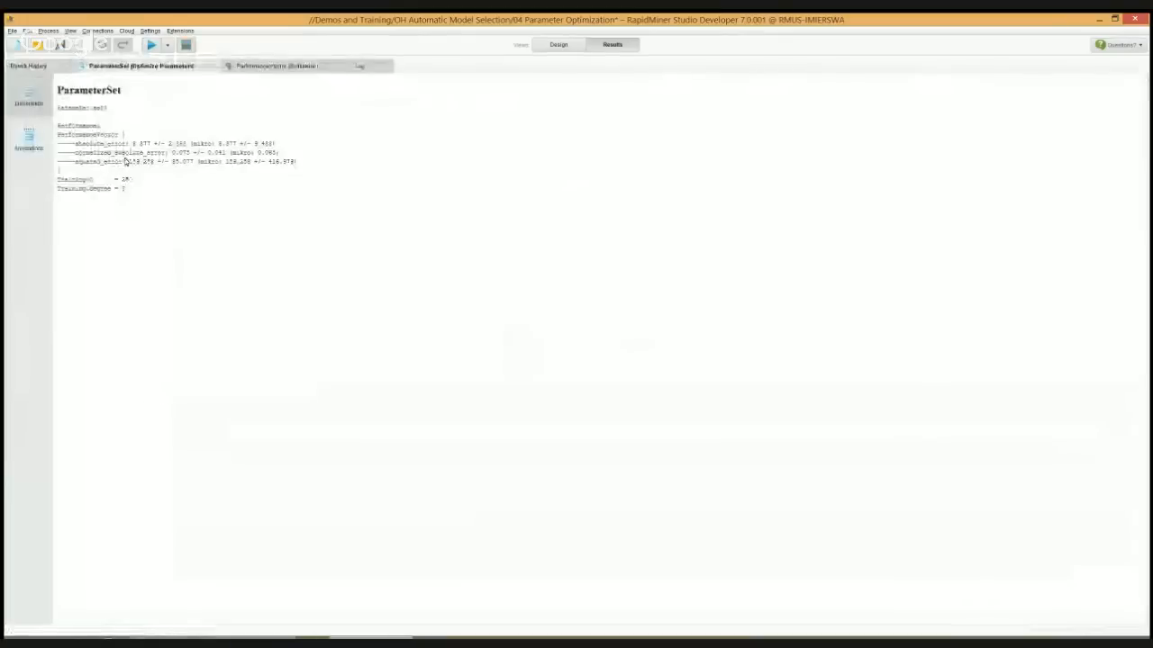
{"action": "left_click", "coordinate": [295, 68]}
{"action": "left_click", "coordinate": [363, 66]}
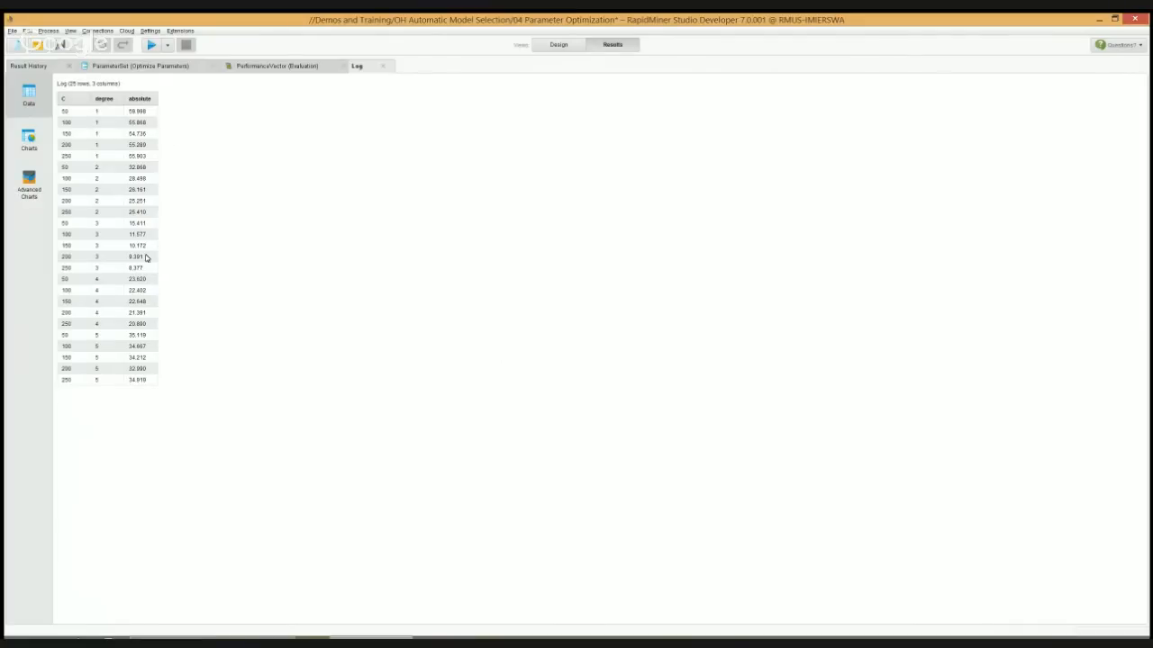
Plot the log as a Surface 3D chart with C on x, degree on y and absolute on z, and rotate it for inspection
{"action": "left_click", "coordinate": [28, 140]}
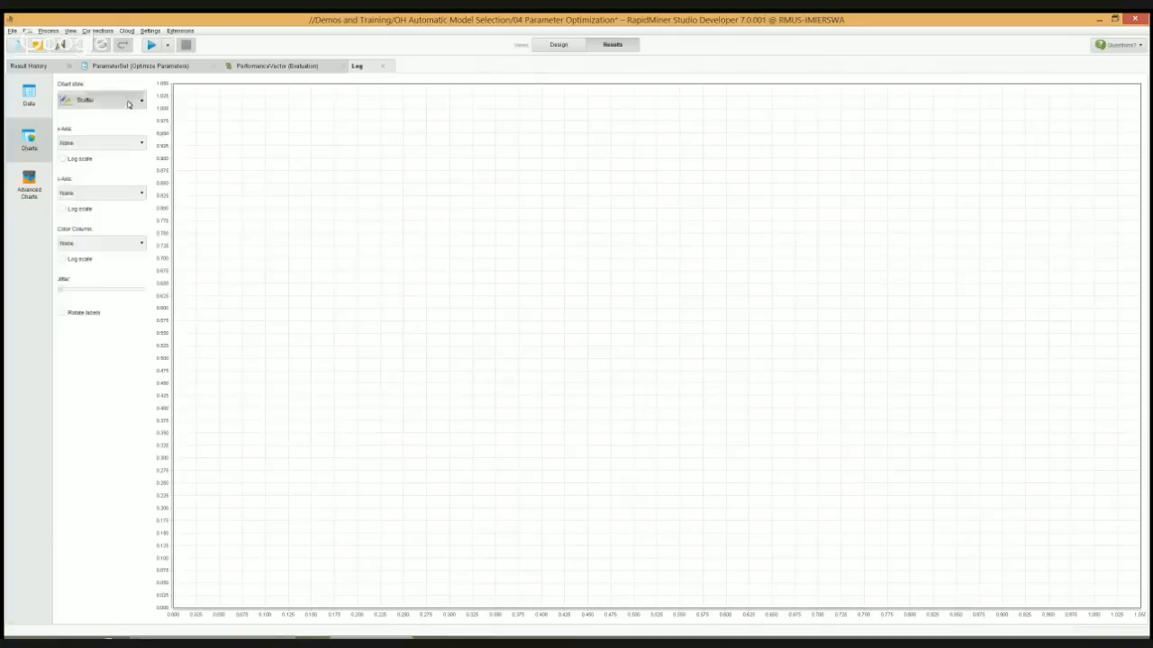
{"action": "left_click", "coordinate": [103, 99]}
{"action": "left_click", "coordinate": [260, 135]}
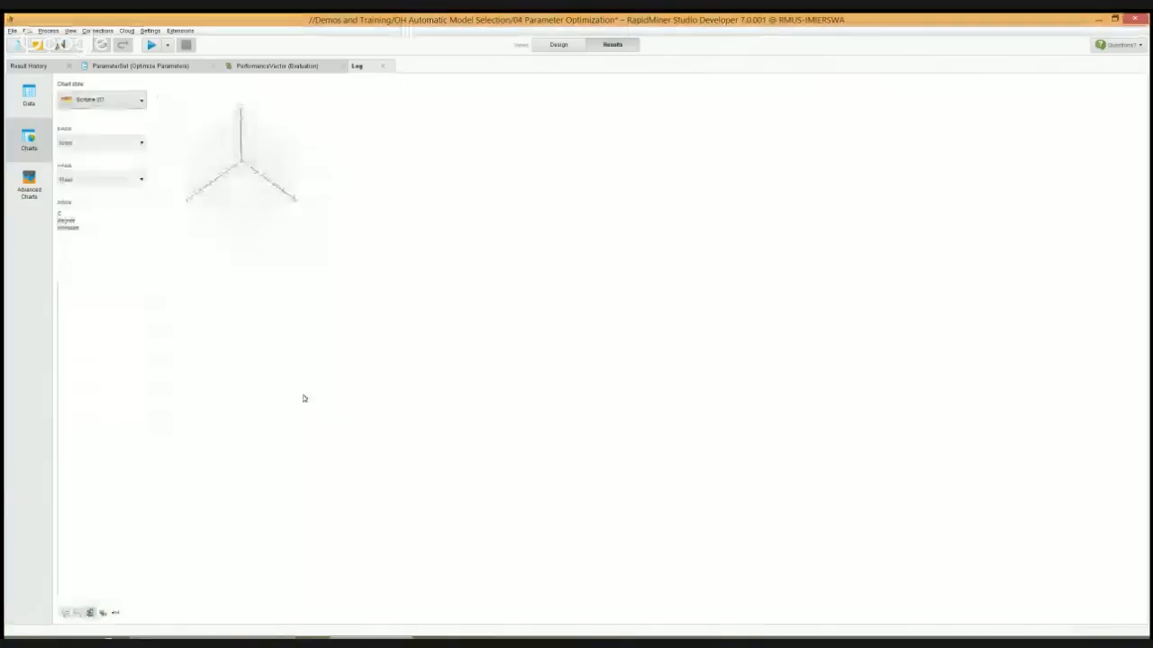
{"action": "left_click", "coordinate": [100, 144]}
{"action": "left_click", "coordinate": [73, 162]}
{"action": "left_click", "coordinate": [83, 181]}
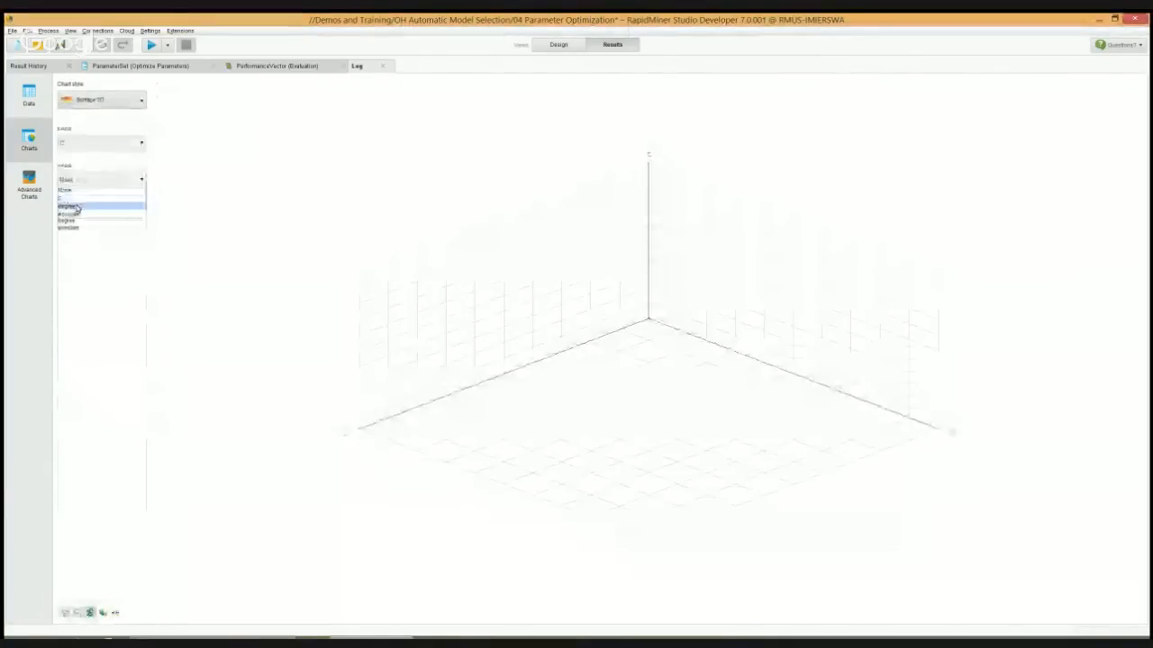
{"action": "left_click", "coordinate": [70, 208]}
{"action": "left_click", "coordinate": [68, 227]}
{"action": "left_click_drag", "start_coordinate": [402, 357], "coordinate": [664, 501]}
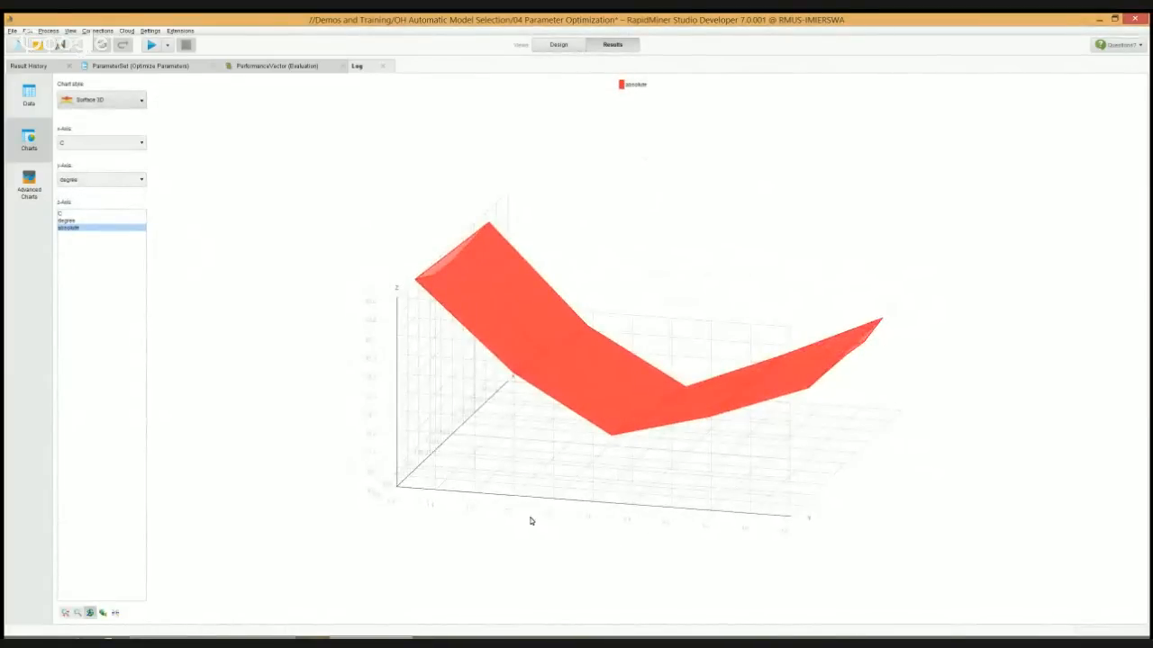
Rotate the 3D surface chart to examine the error along the degree axis and along the C axis
{"action": "mouse_move", "coordinate": [594, 523]}
{"action": "left_mouse_down"}
{"action": "mouse_move", "coordinate": [582, 531]}
{"action": "mouse_move", "coordinate": [592, 543]}
{"action": "left_mouse_up"}
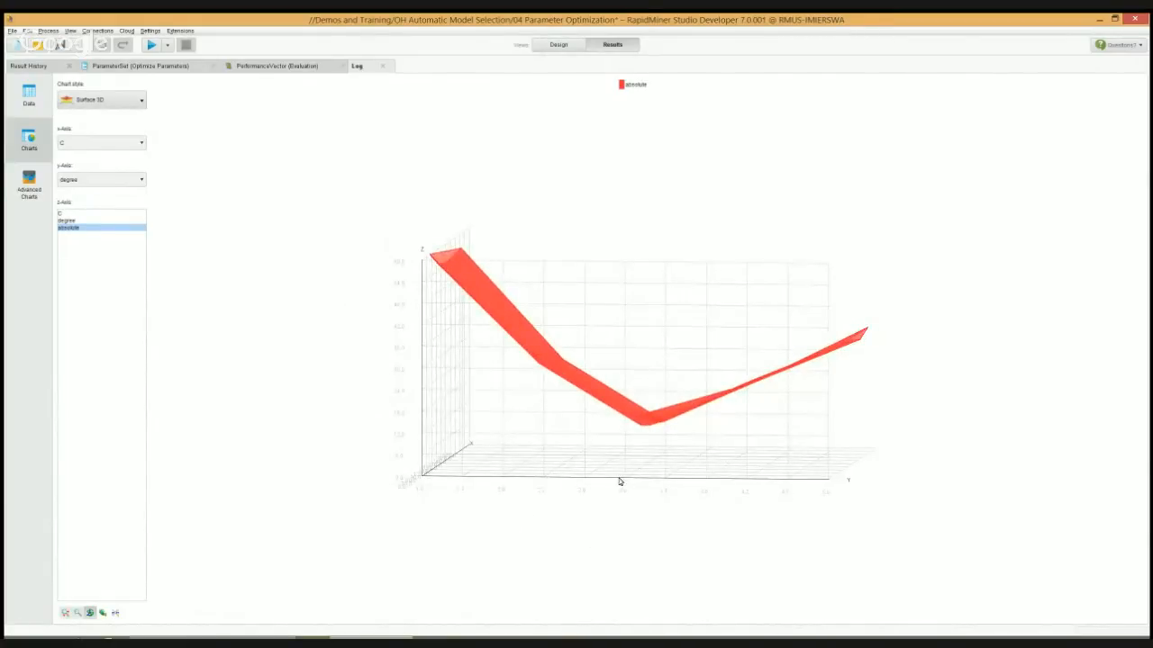
{"action": "left_click_drag", "start_coordinate": [620, 481], "coordinate": [586, 473]}
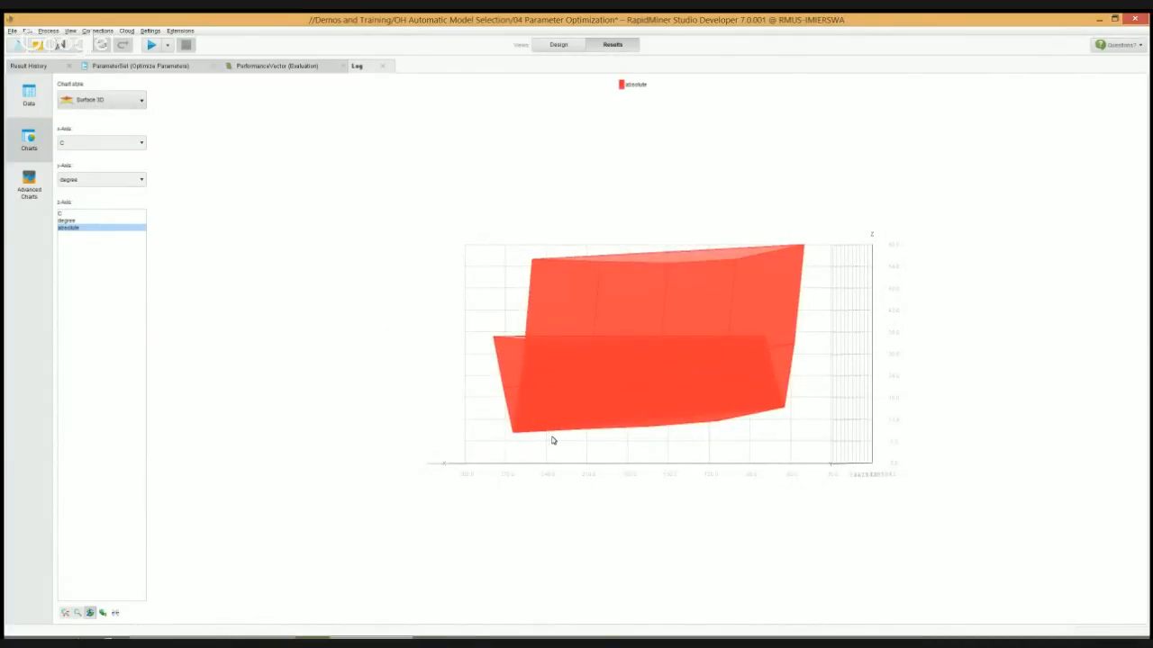
{"action": "left_click_drag", "start_coordinate": [504, 347], "coordinate": [580, 357]}
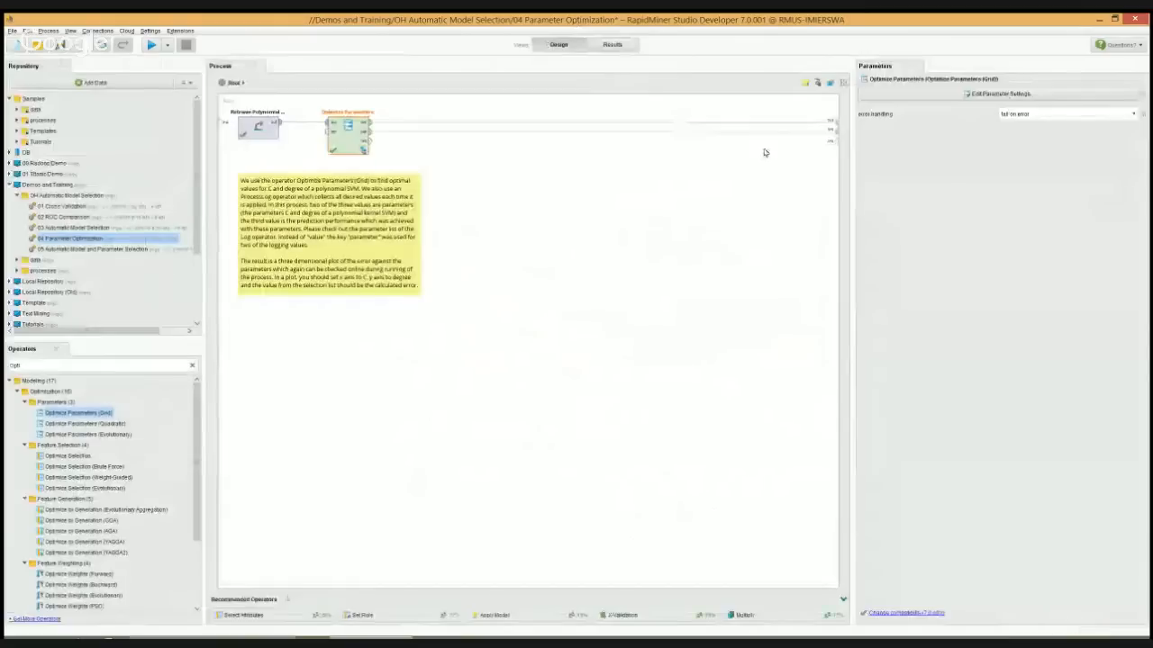
Open the 05 Automatic Model and Parameter Selection process and go inside Optimize Parameters (Grid) to the Try Models subprocesses
{"action": "double_click", "coordinate": [129, 249]}
{"action": "left_click", "coordinate": [633, 347]}
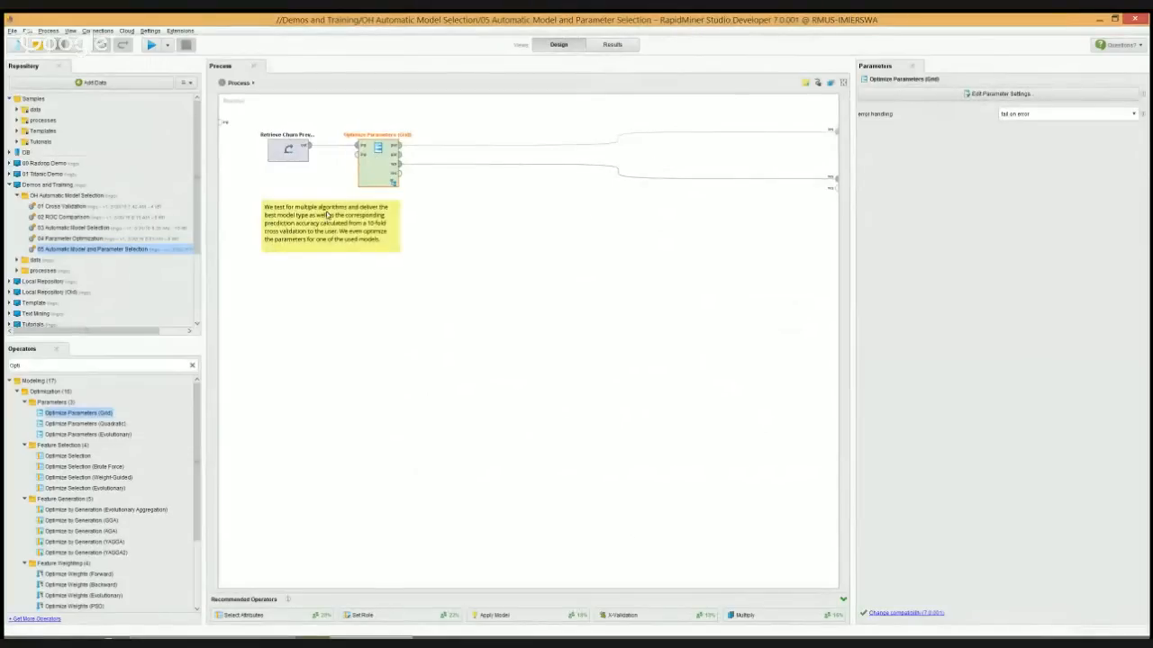
{"action": "double_click", "coordinate": [374, 162]}
{"action": "left_click", "coordinate": [281, 141]}
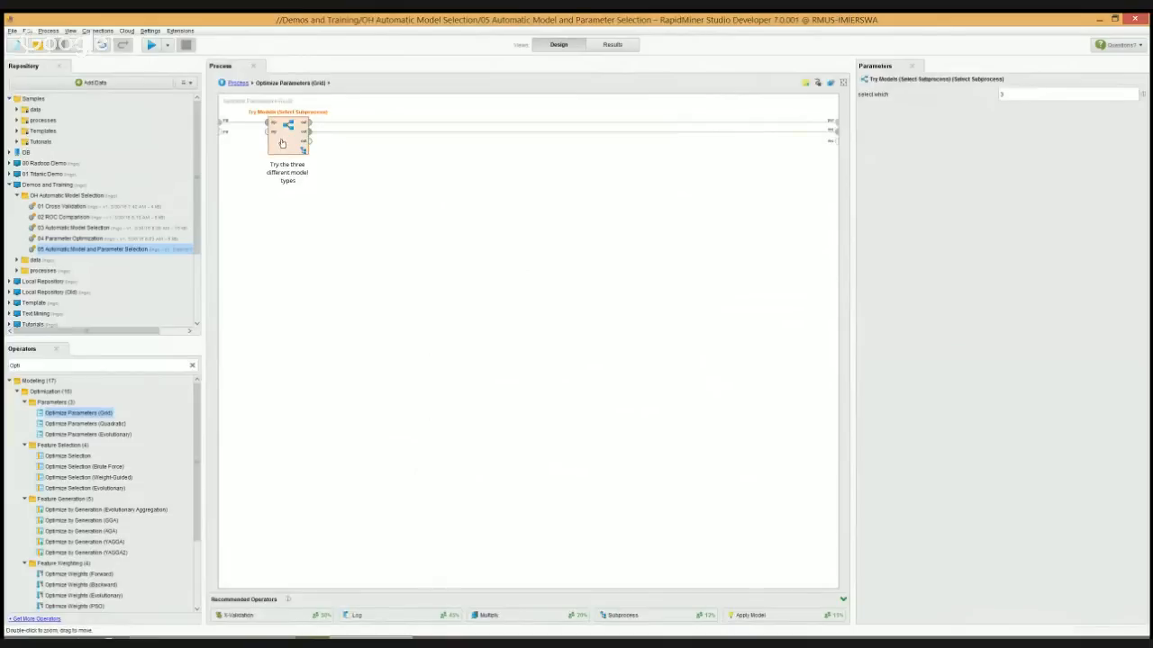
{"action": "double_click", "coordinate": [284, 144]}
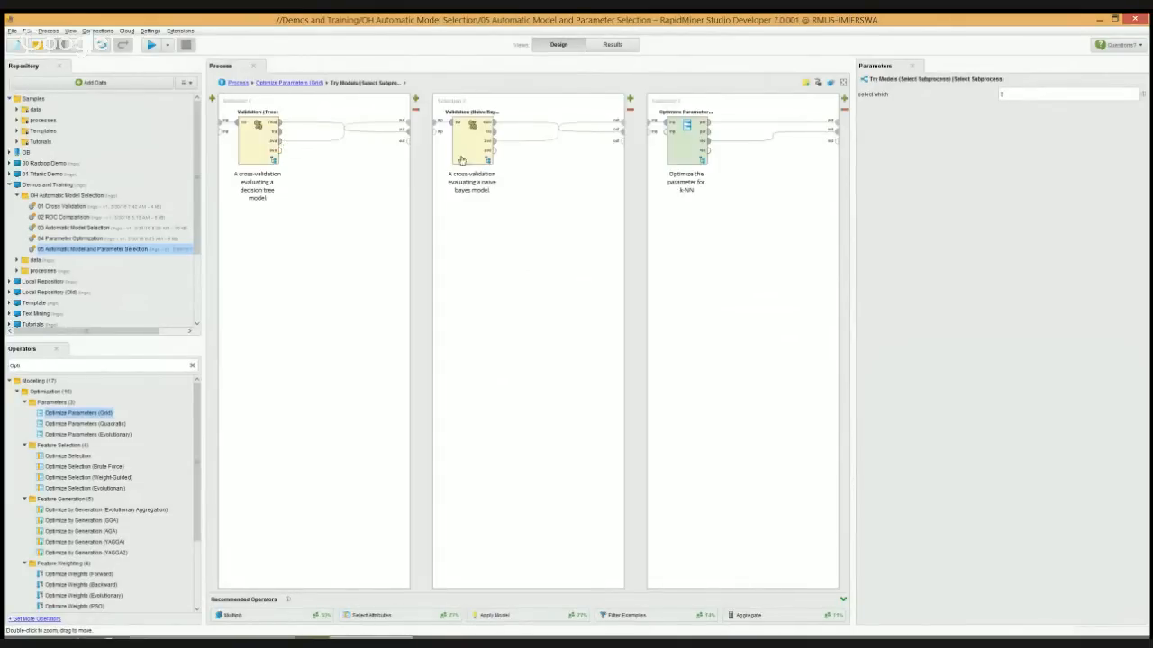
Examine the k-NN validation nested in Optimize Parameters (k-NN) and return to the top process level
{"action": "left_click", "coordinate": [684, 146]}
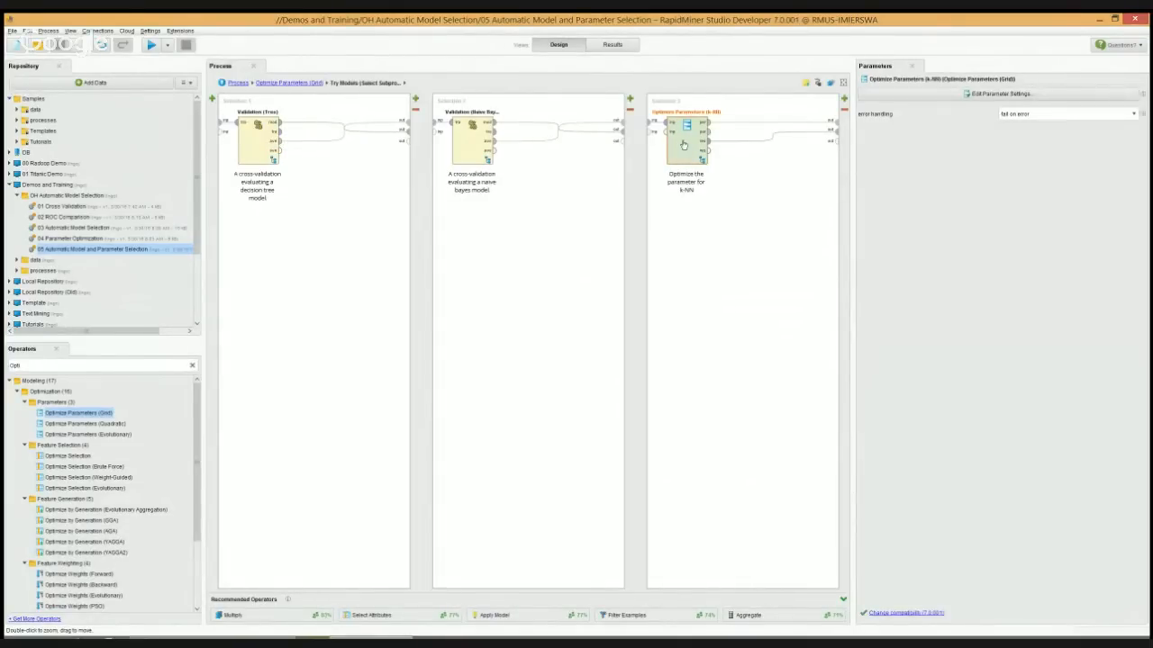
{"action": "double_click", "coordinate": [684, 146]}
{"action": "left_click", "coordinate": [317, 140]}
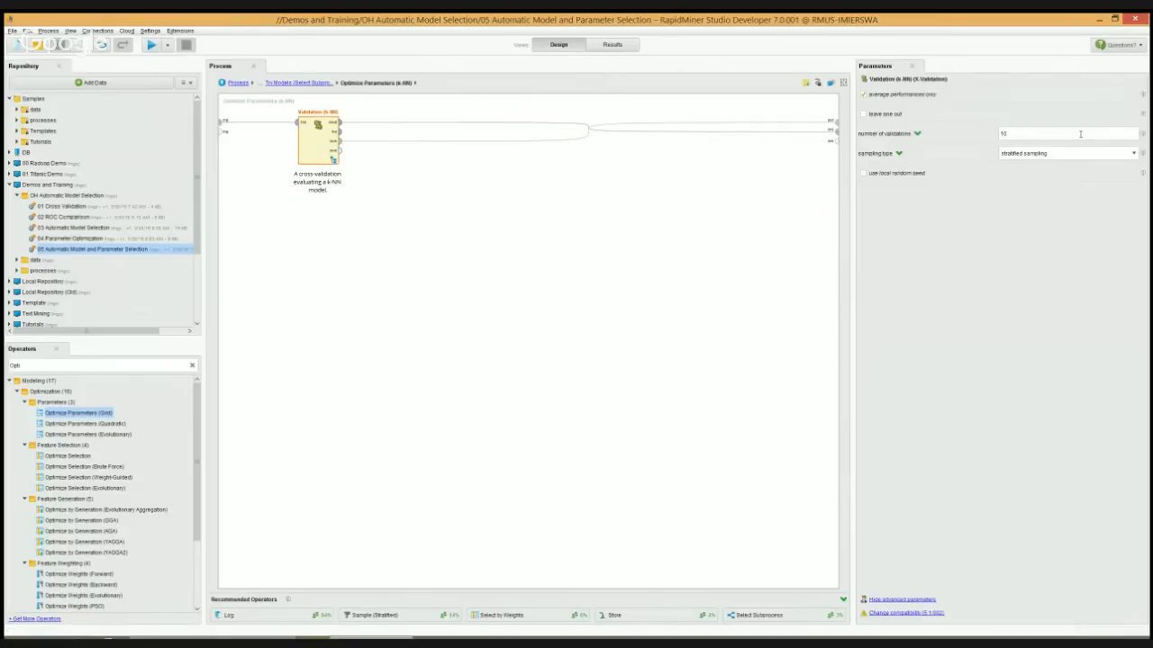
{"action": "left_click", "coordinate": [238, 83]}
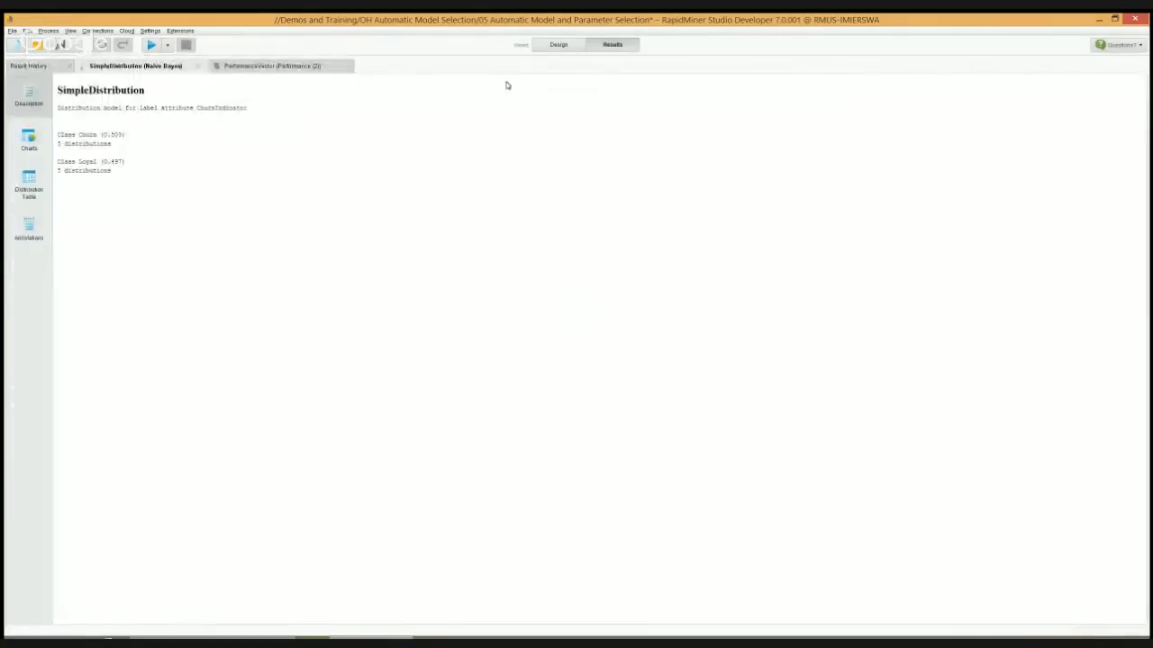
Run the process, view the Naive Bayes model's charts and the performance vector, and return to the process design
{"action": "left_click", "coordinate": [29, 140]}
{"action": "left_click", "coordinate": [270, 65]}
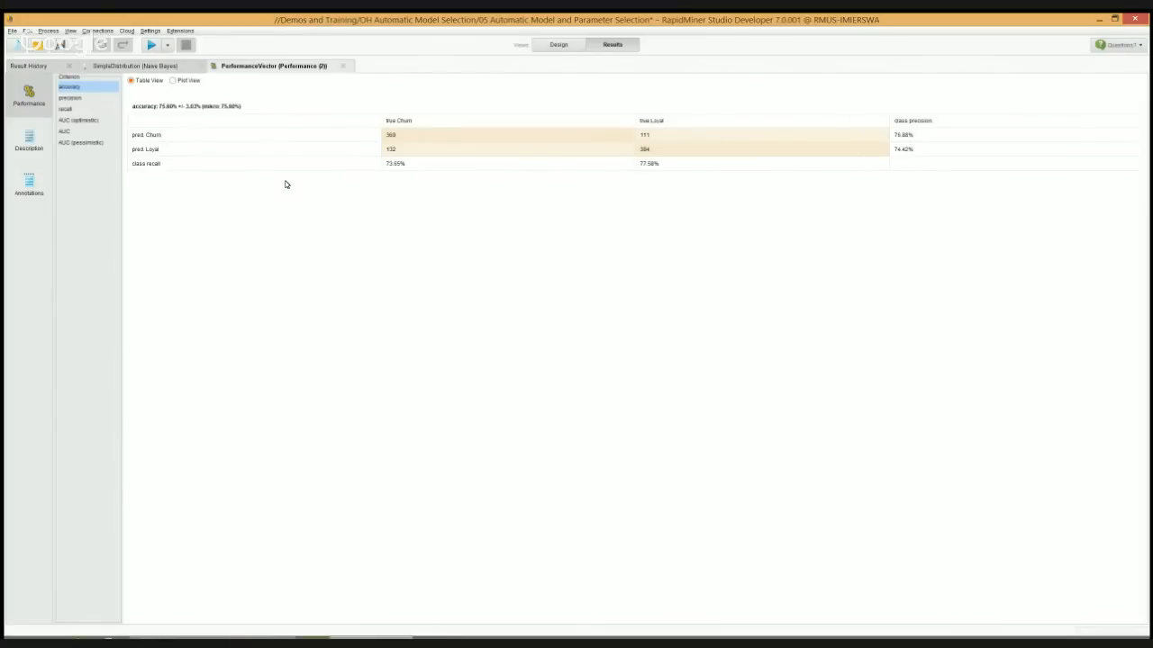
{"action": "left_click", "coordinate": [563, 49]}
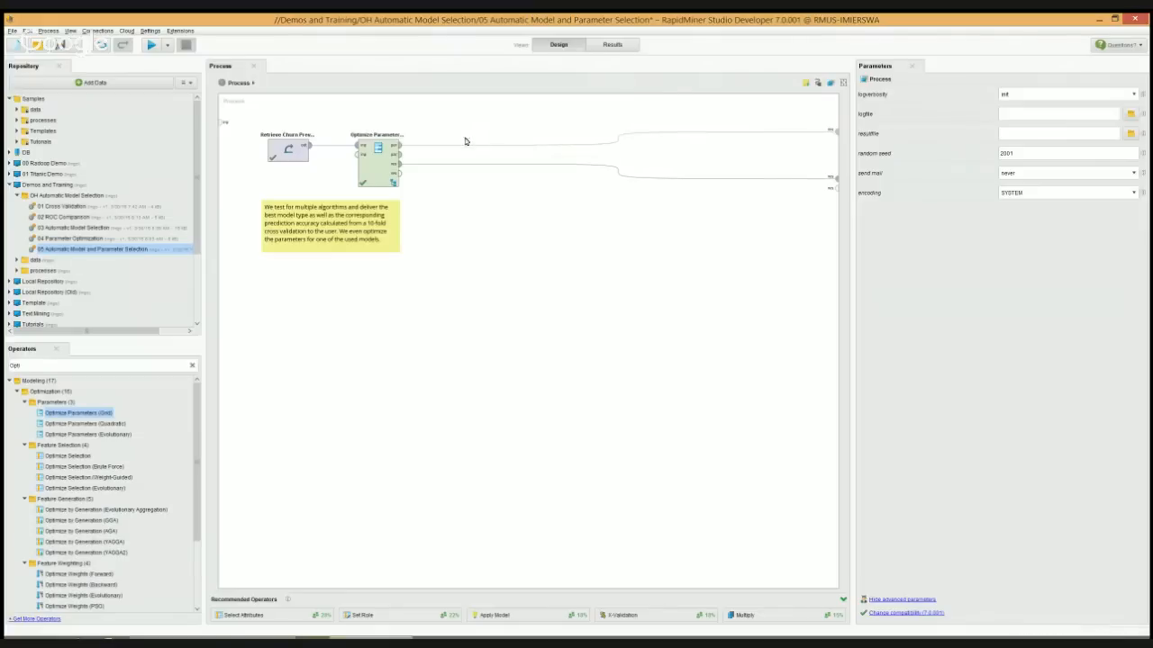